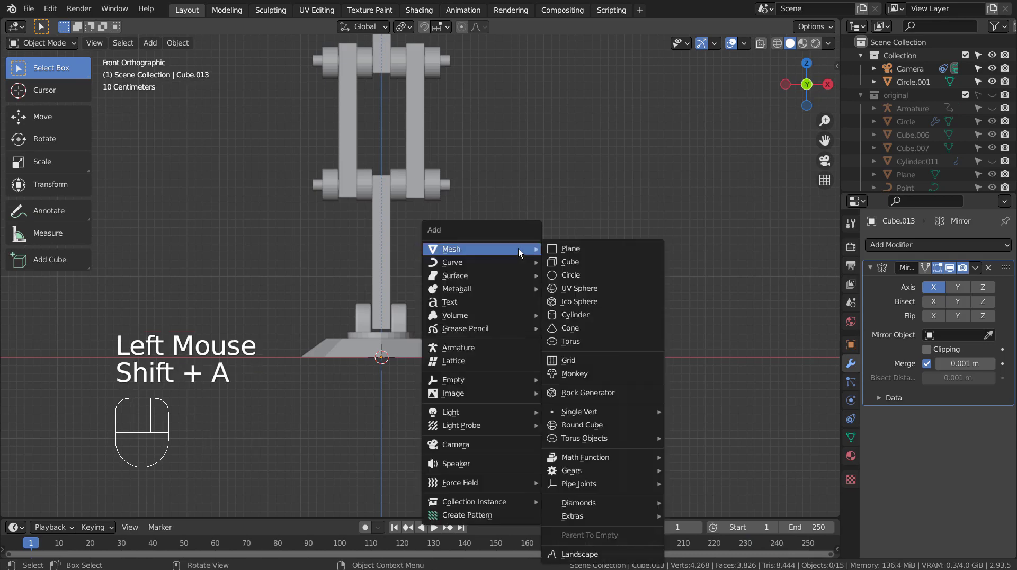
- Add an armature at the world origin and set its bones to display in front of the meshes
click(507, 347)
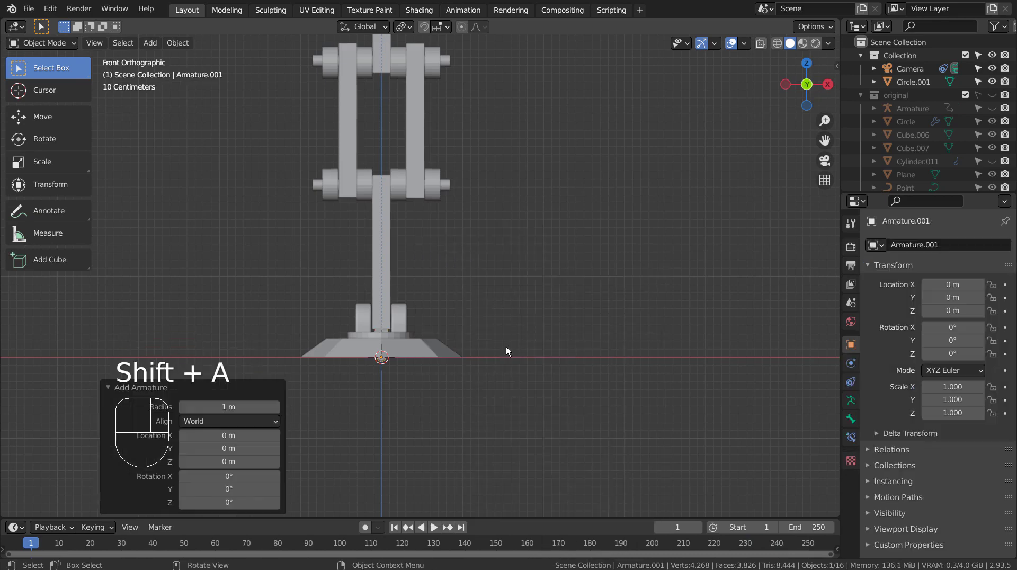
click(851, 401)
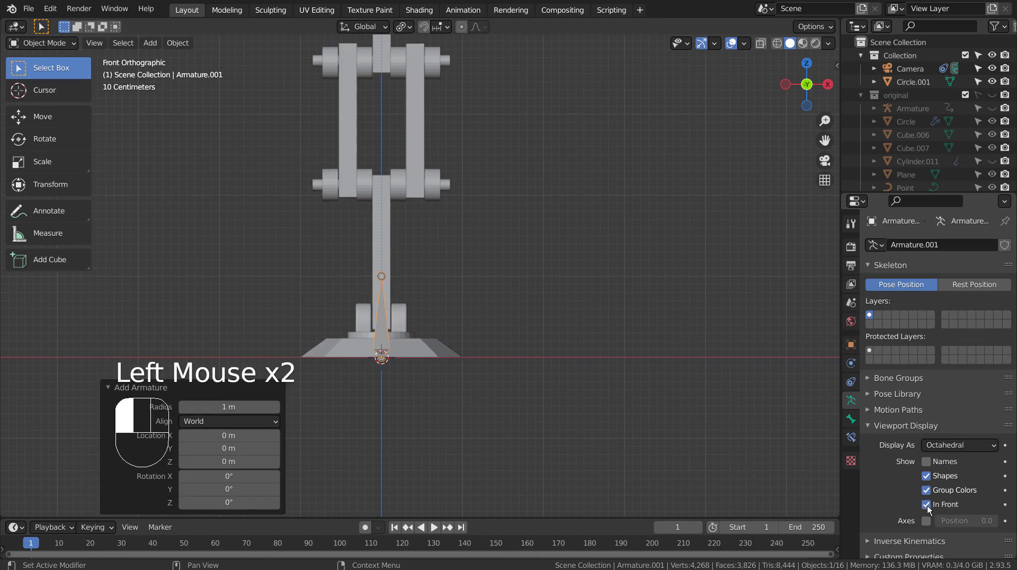
- Move the armature up about 0.504 m along Z and scale it by about 1.632 to span the lower arm
scroll(386, 366, up, 3)
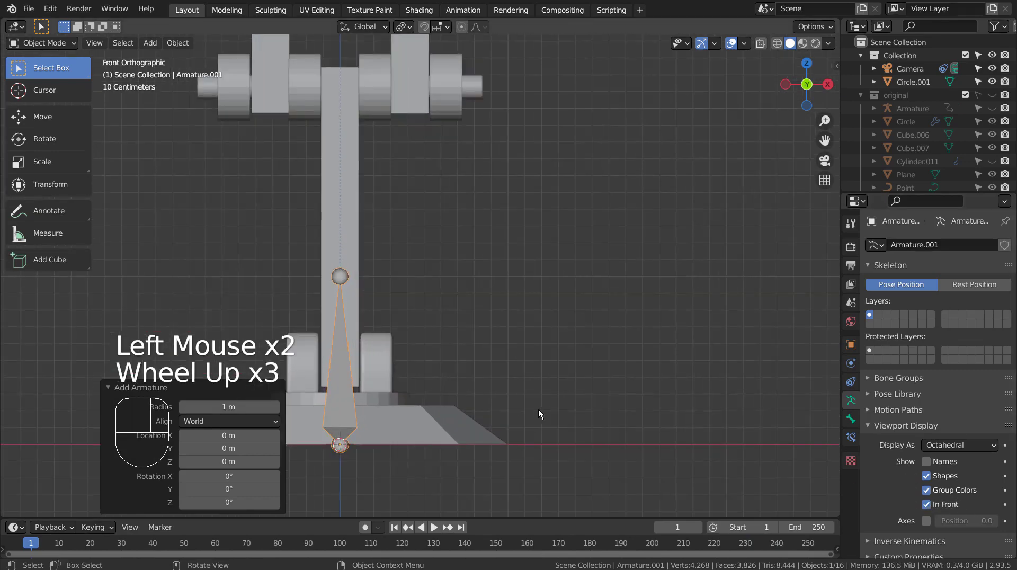
key(g)
key(z)
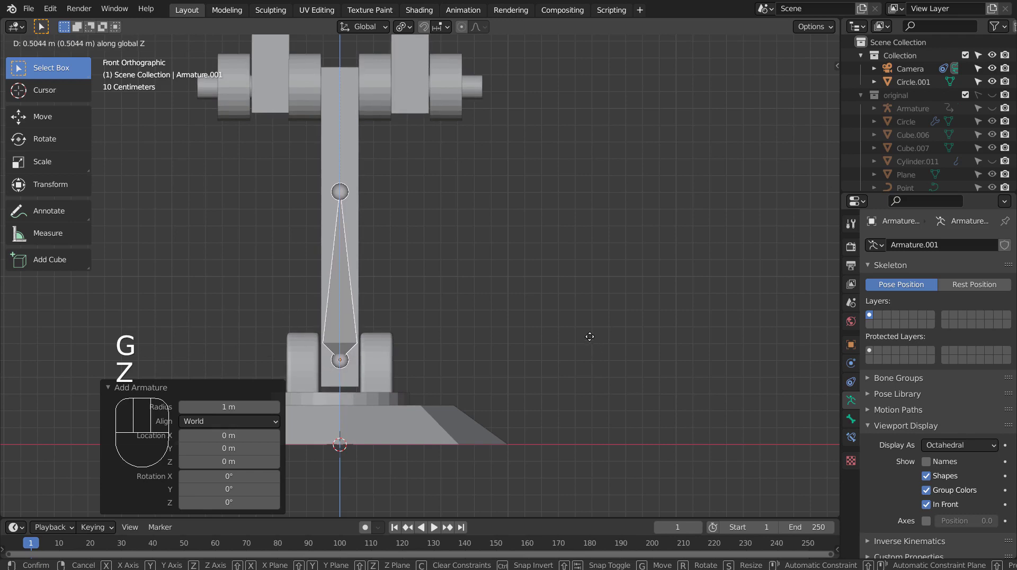
click(589, 337)
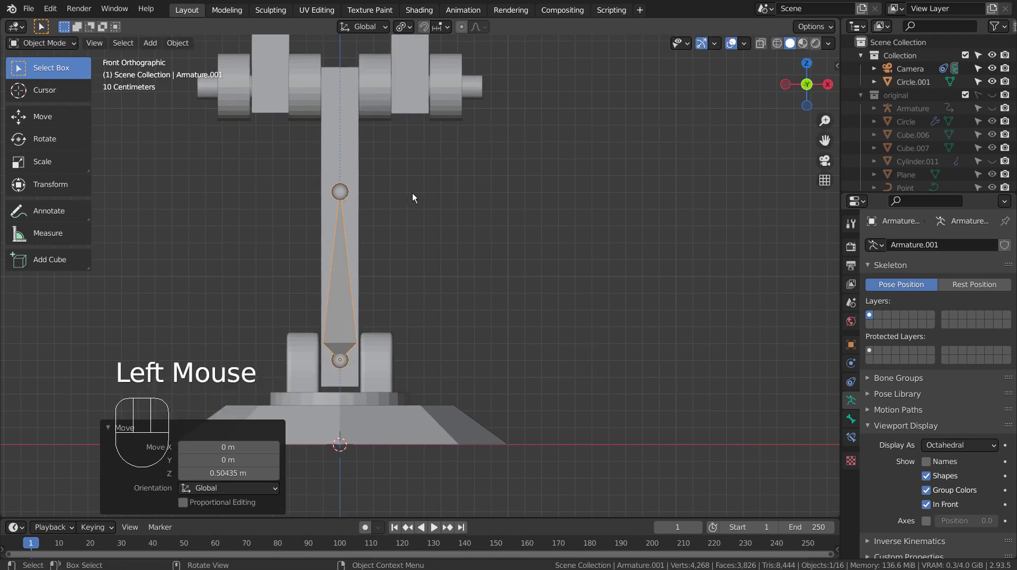
key(s)
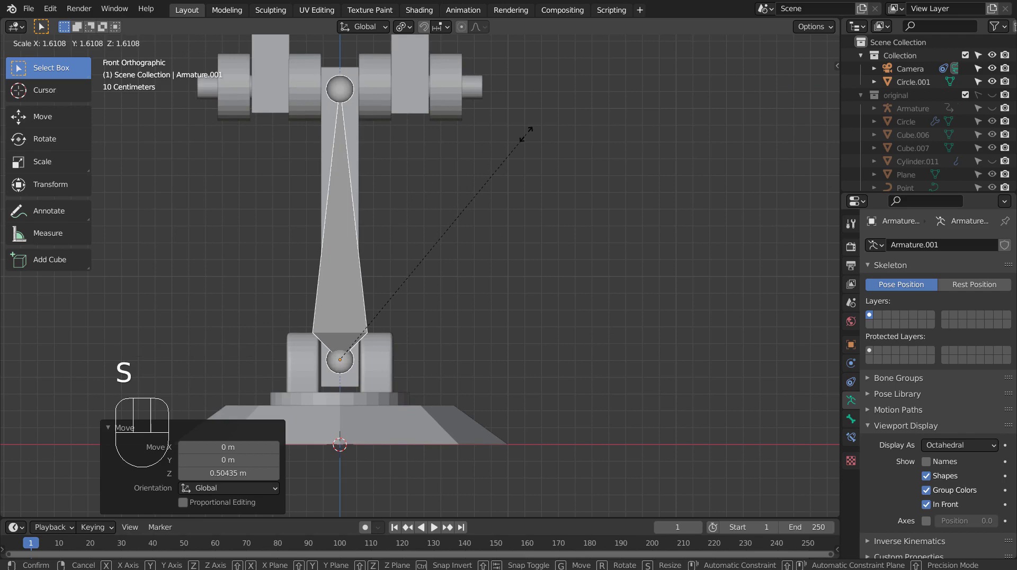
click(531, 131)
- In Edit Mode, extrude a second bone about 1.5 m up along Z from the first bone's tip to the next arm joint
shift+middle_drag(531, 132, 561, 392)
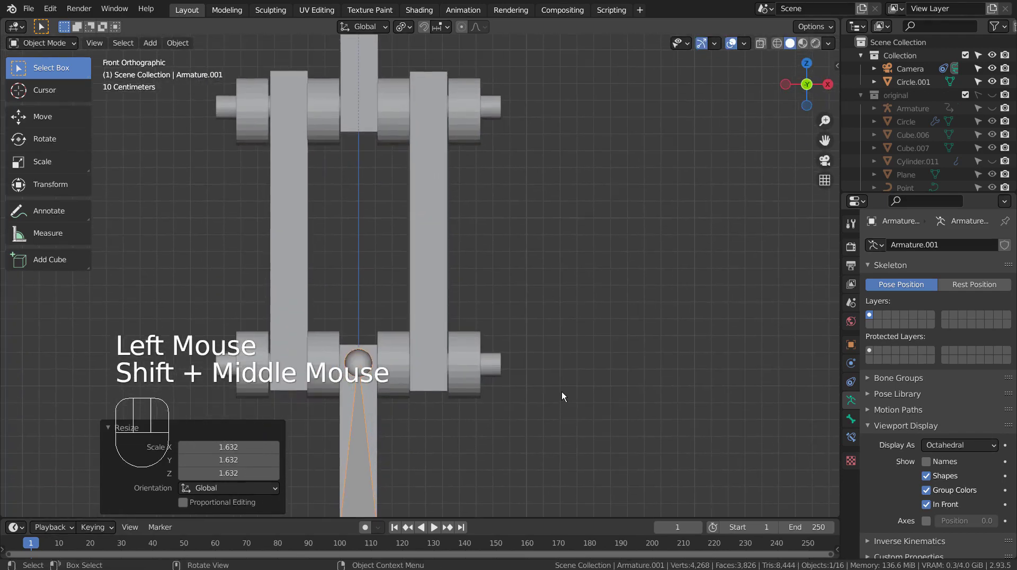
scroll(561, 390, down, 2)
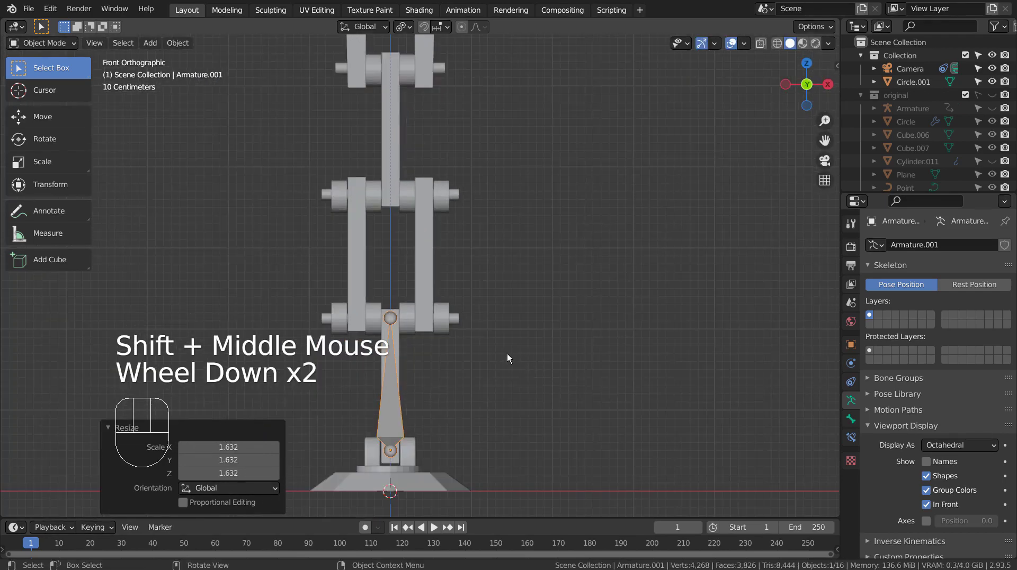
key(shift)
key(Tab)
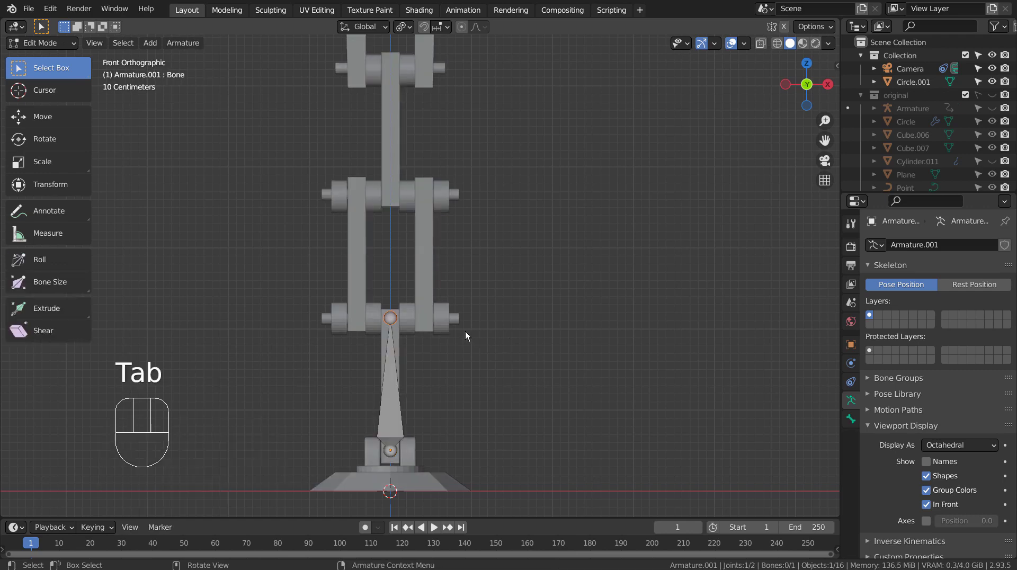
key(e)
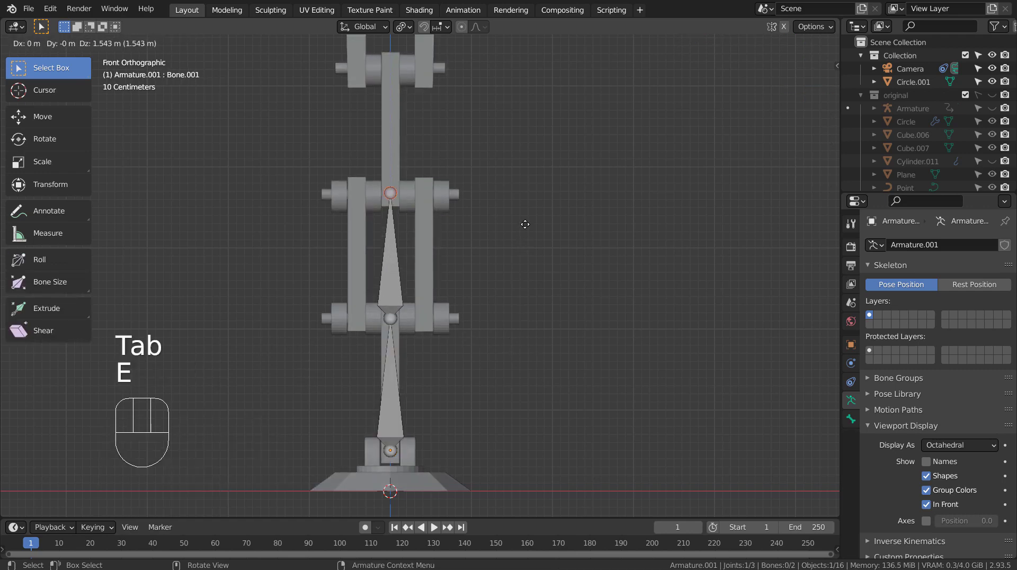
key(z)
click(523, 227)
- Extrude a third bone along Z from the second bone's tip up the upper arm segment
shift+middle_drag(526, 182, 526, 370)
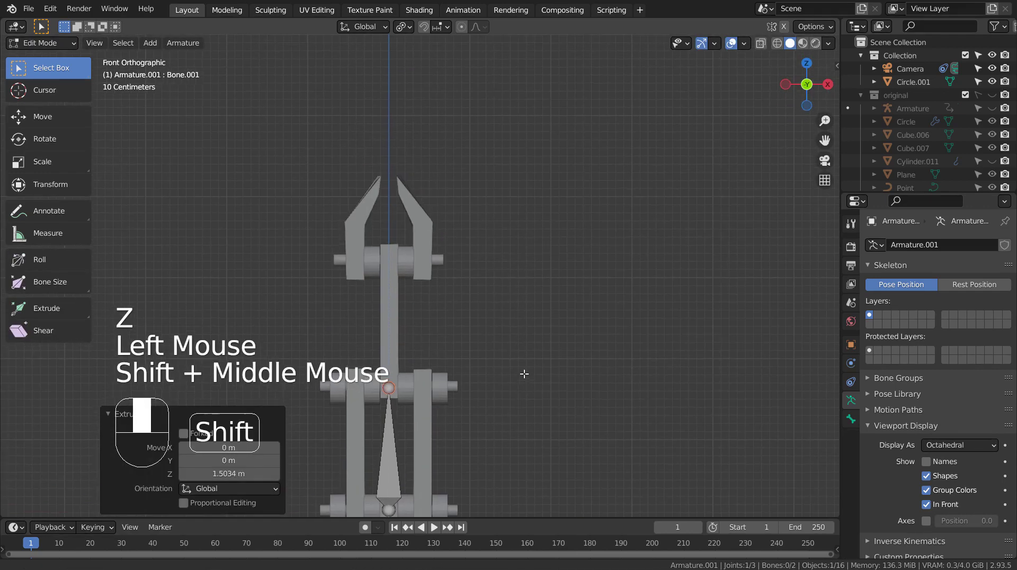
key(e)
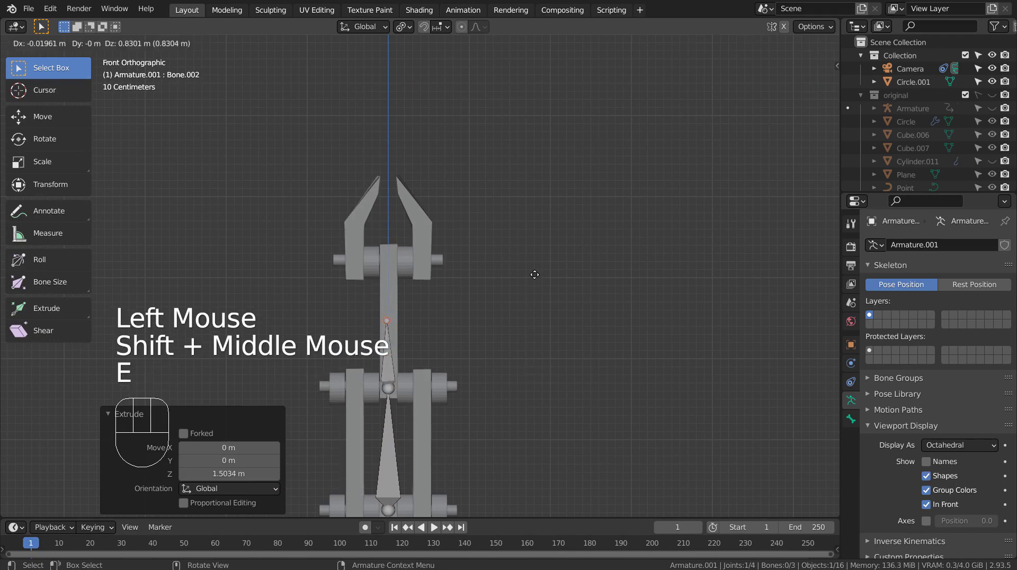
key(z)
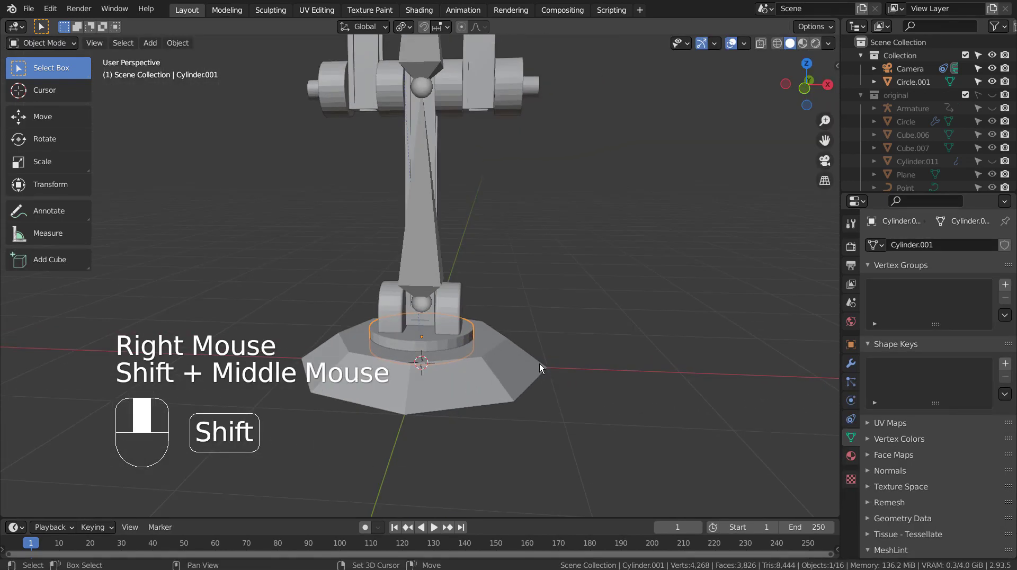
- Apply the Mirror modifier on the pair of hinge brackets standing on the robot arm's base
middle_drag(539, 363, 524, 287)
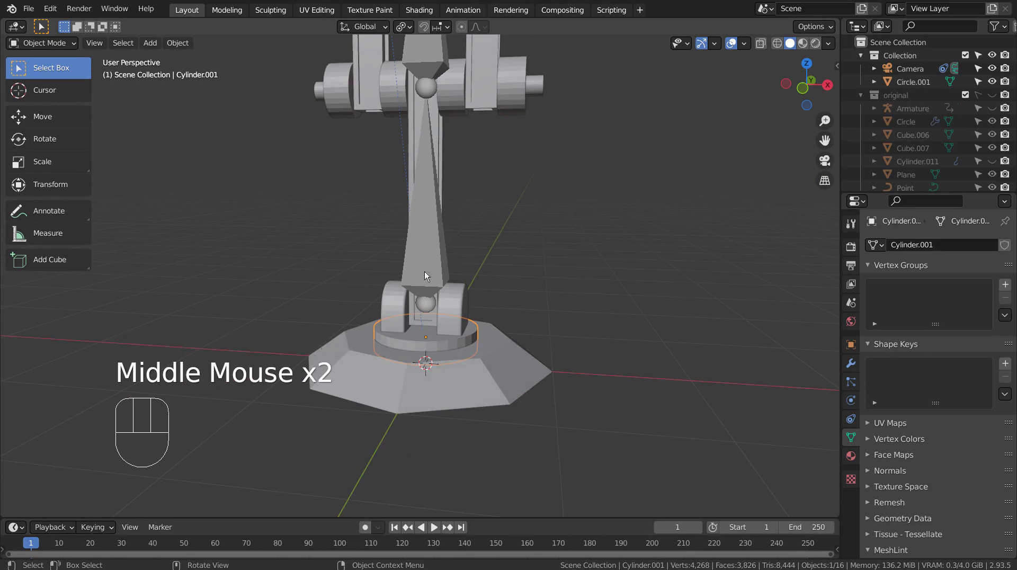
click(451, 308)
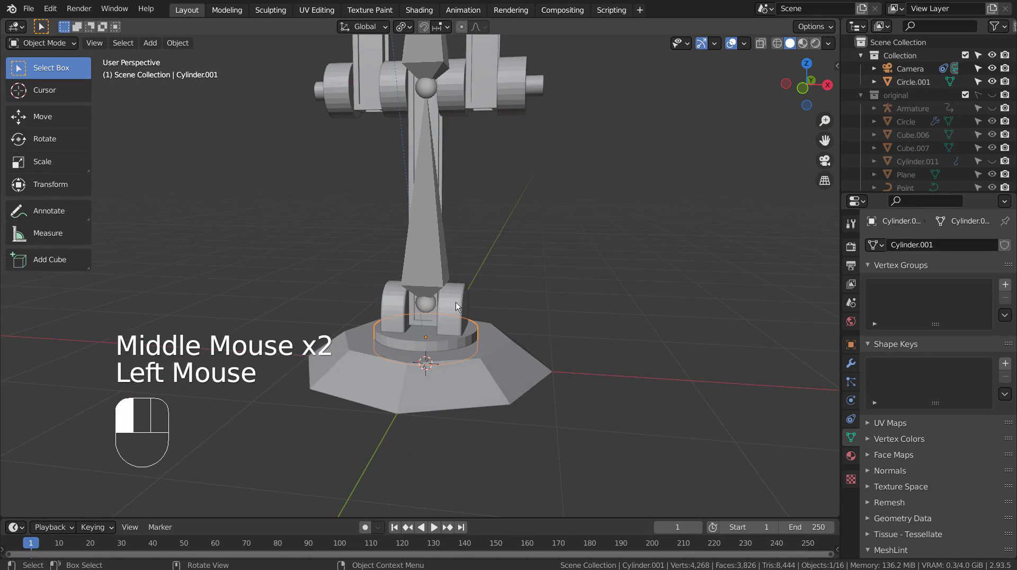
click(850, 363)
click(872, 337)
key(ctrl+a)
key(ctrl+a)
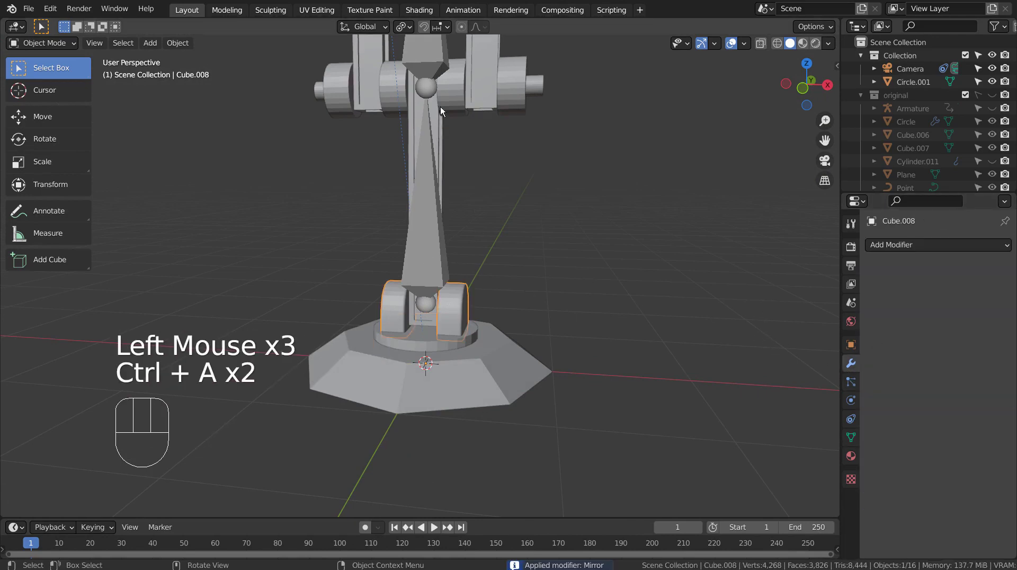
- Apply the Mirror modifiers on the joint cylinders at the lower and upper ends of the double arm segment
click(441, 107)
click(872, 291)
key(ctrl+a)
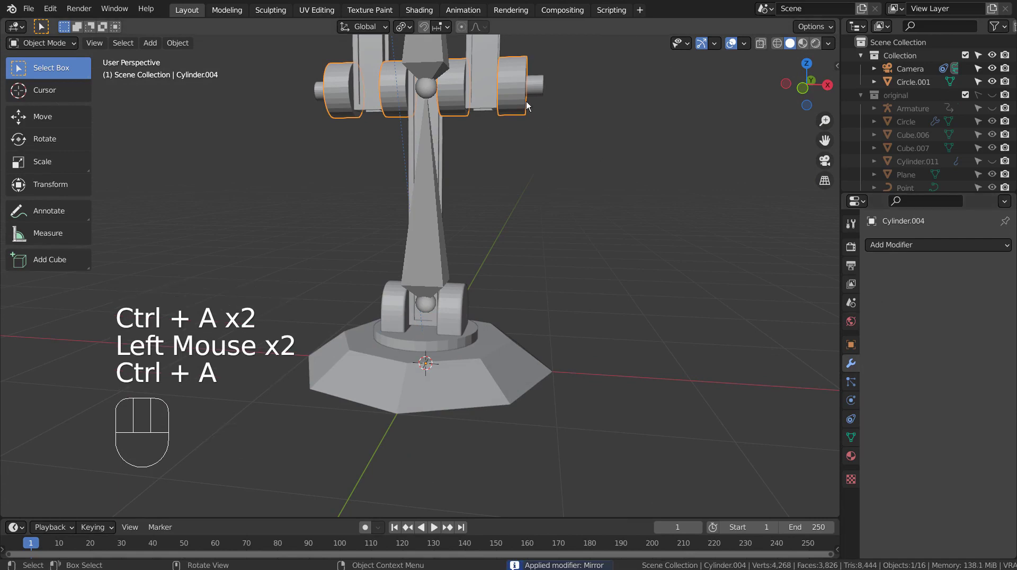
shift+middle_drag(532, 129, 487, 391)
click(481, 195)
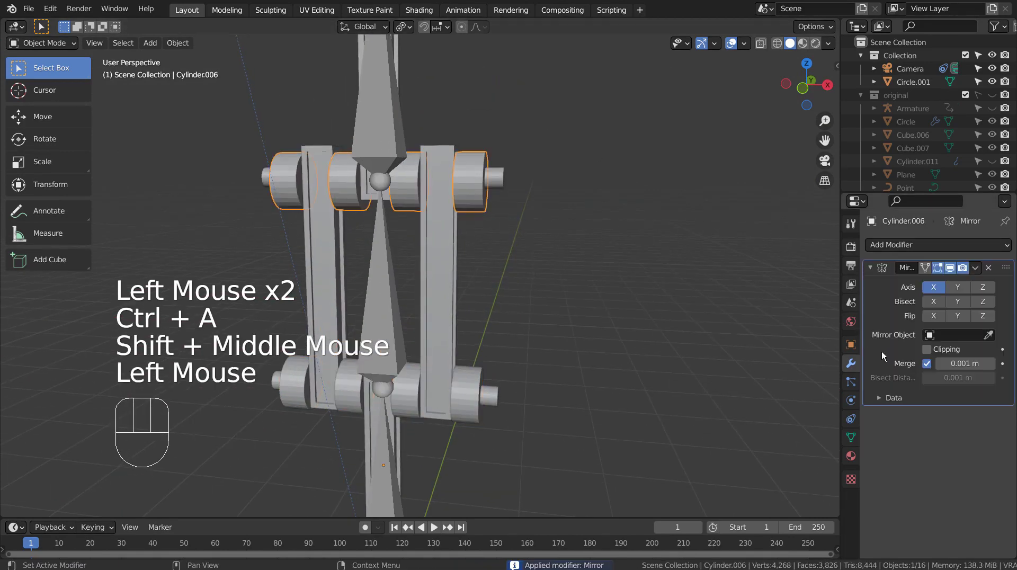
click(881, 351)
key(ctrl+a)
- Apply the Mirror modifiers on the gripper joint's cylinders and on the gripper claws
shift+middle_drag(525, 241, 496, 408)
click(417, 315)
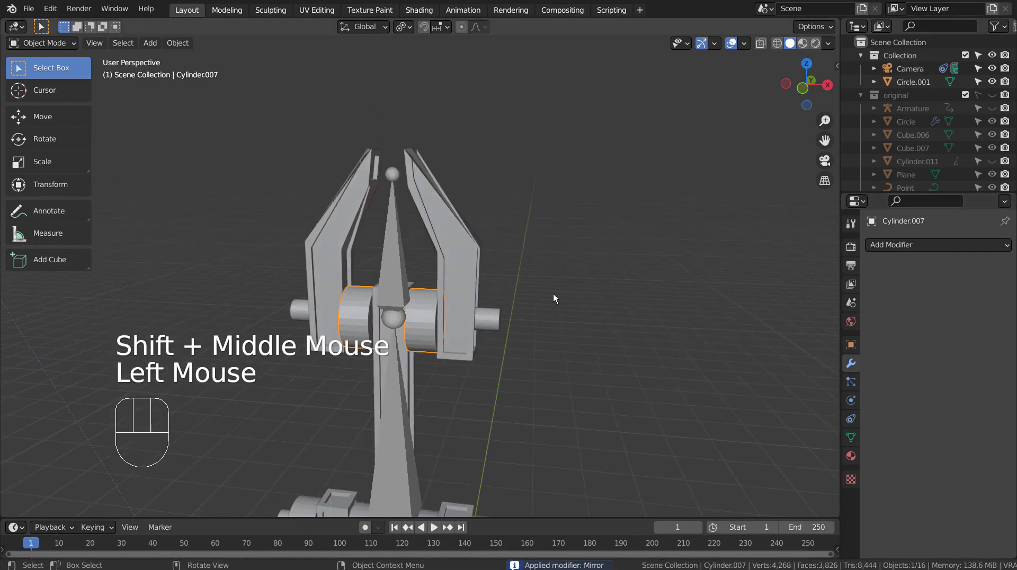
click(476, 258)
click(873, 317)
key(ctrl+a)
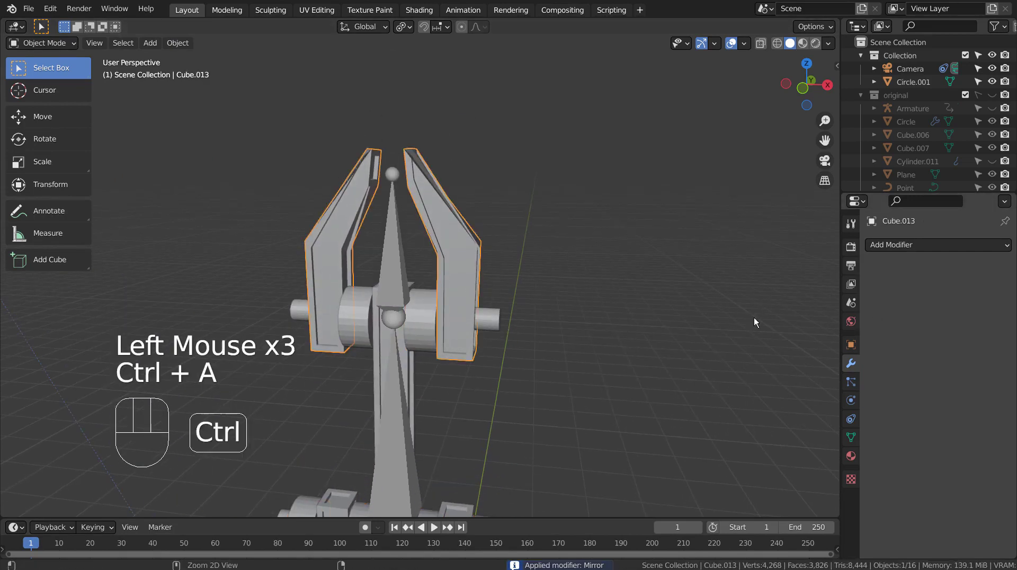
- Parent the lower arm segment's mesh to the armature using Armature Deform With Empty Groups
scroll(608, 427, down, 2)
shift+middle_drag(606, 444, 613, 262)
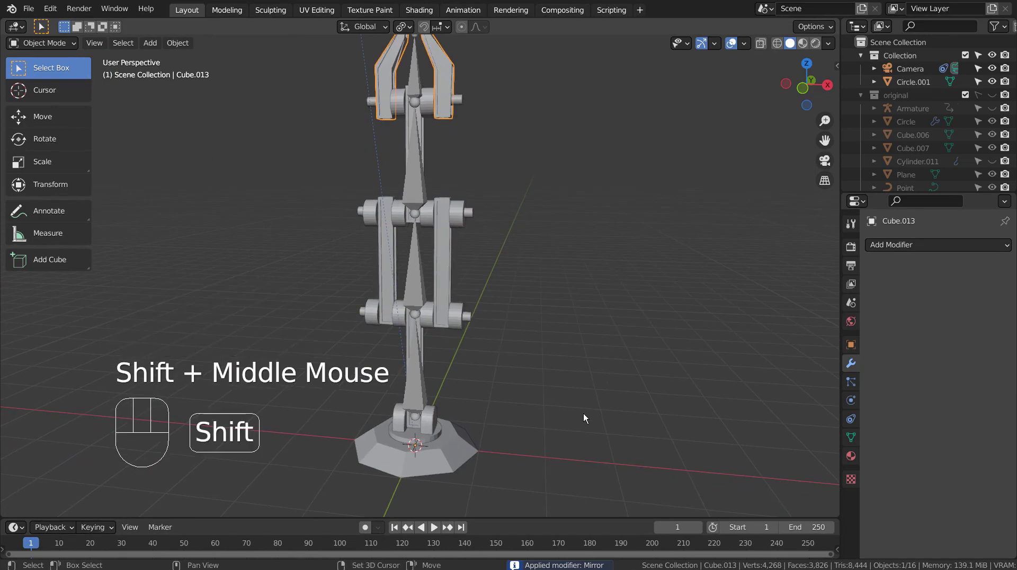
shift+middle_drag(583, 413, 577, 310)
scroll(569, 311, up, 4)
click(381, 315)
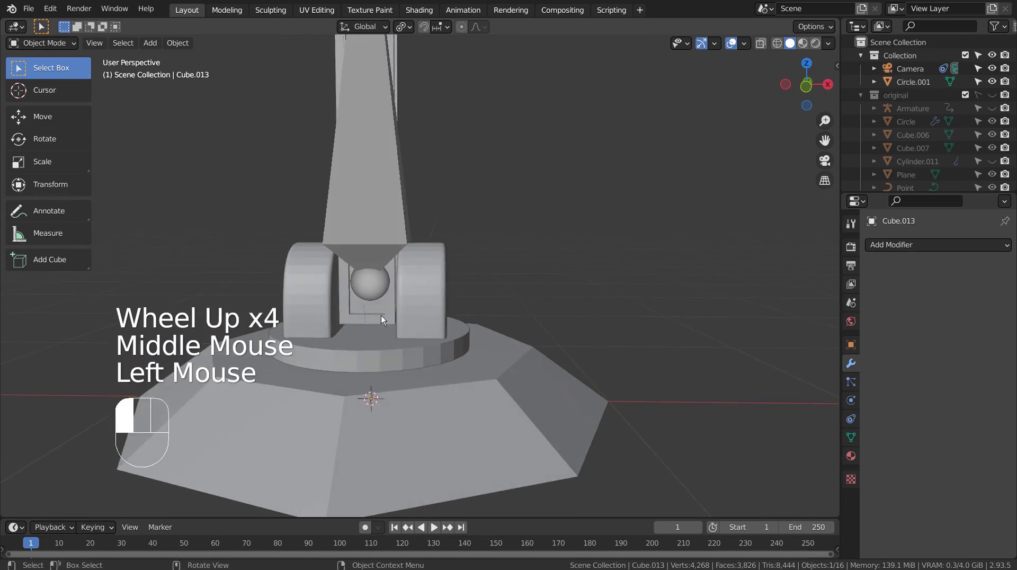
middle_drag(380, 316, 406, 238)
shift+click(406, 237)
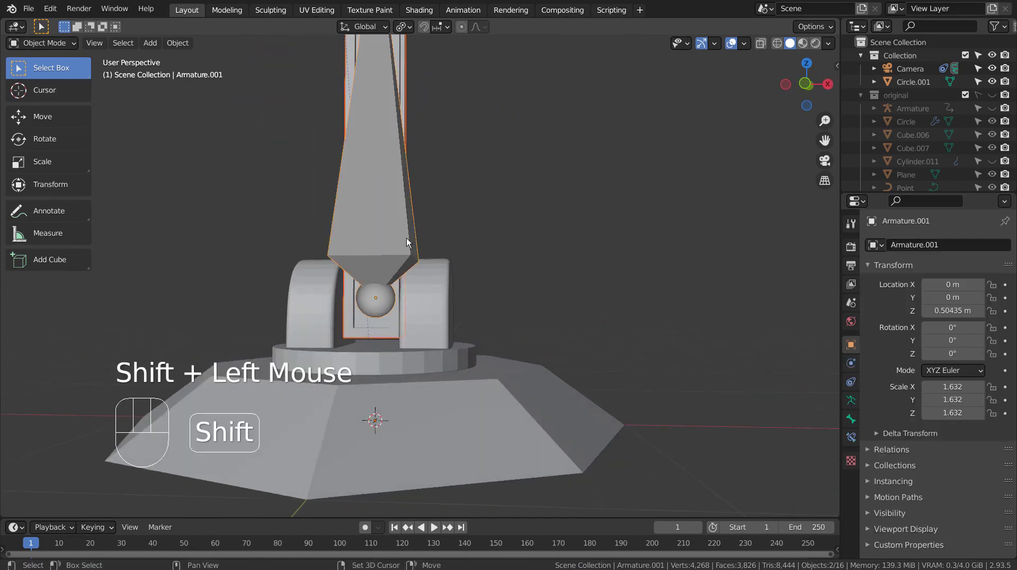
key(ctrl+p)
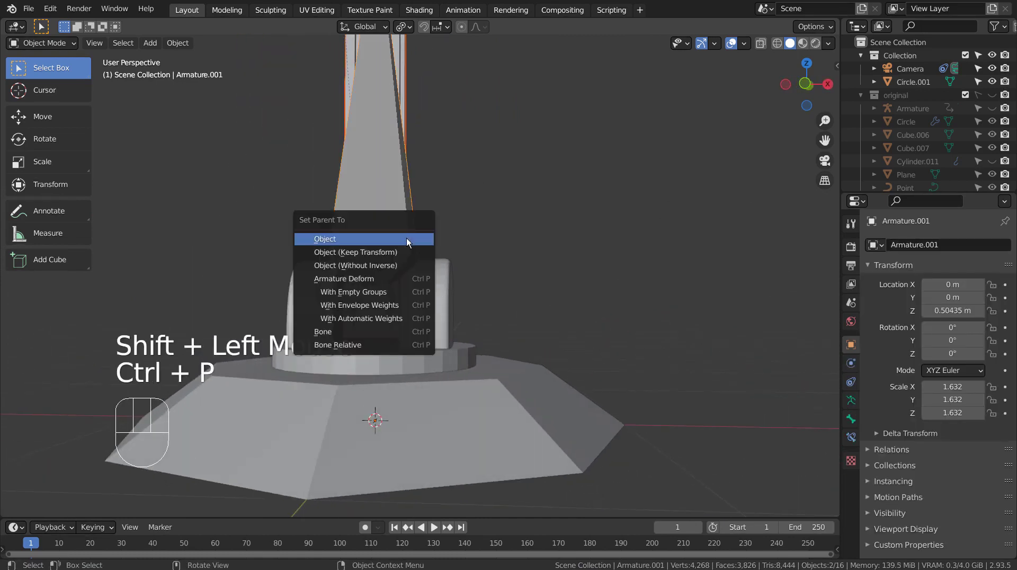
click(405, 291)
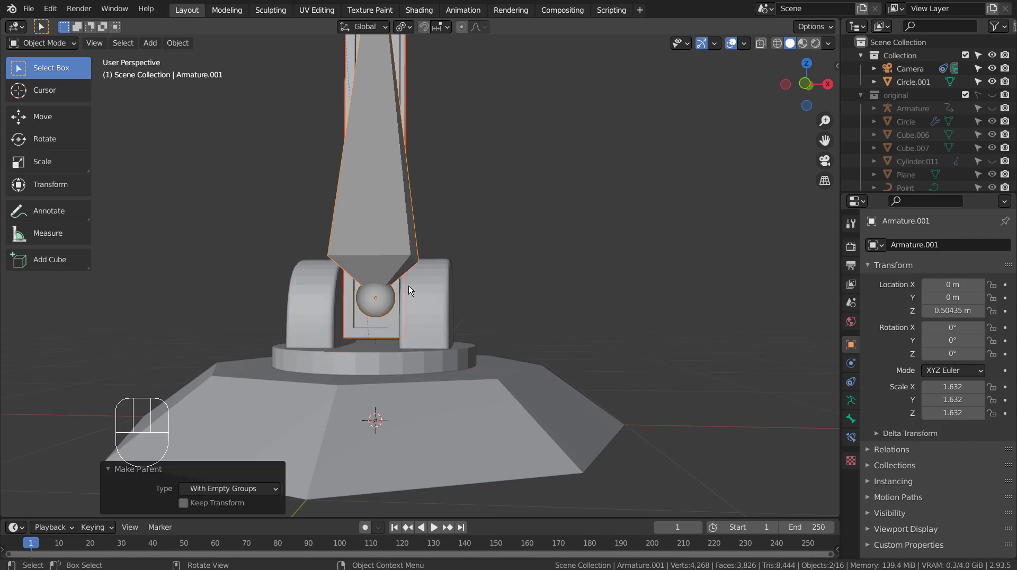
- Test-rotate the armature's lowest bone in Pose Mode from the right side view, and undo the rotation
click(392, 231)
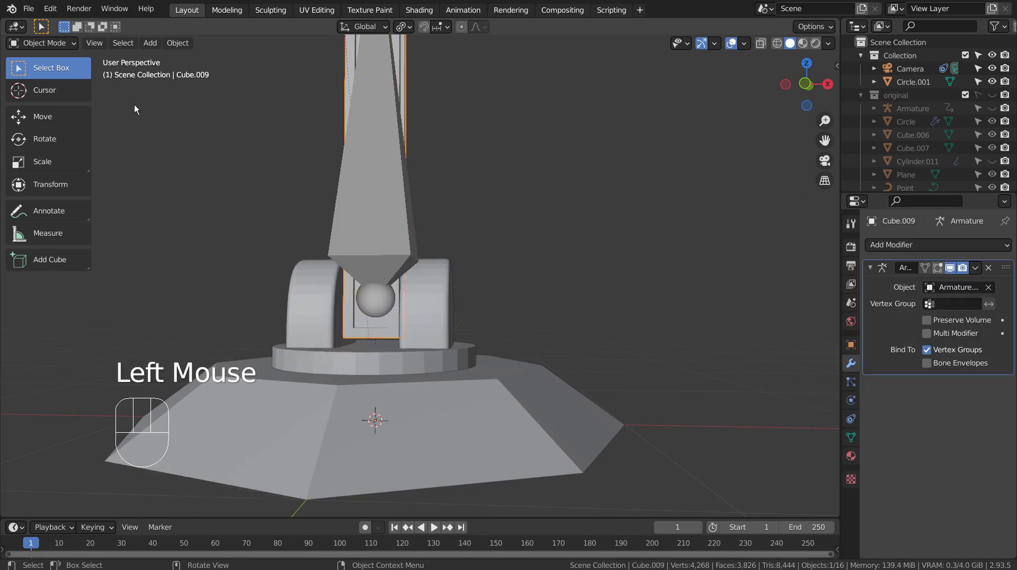
click(62, 44)
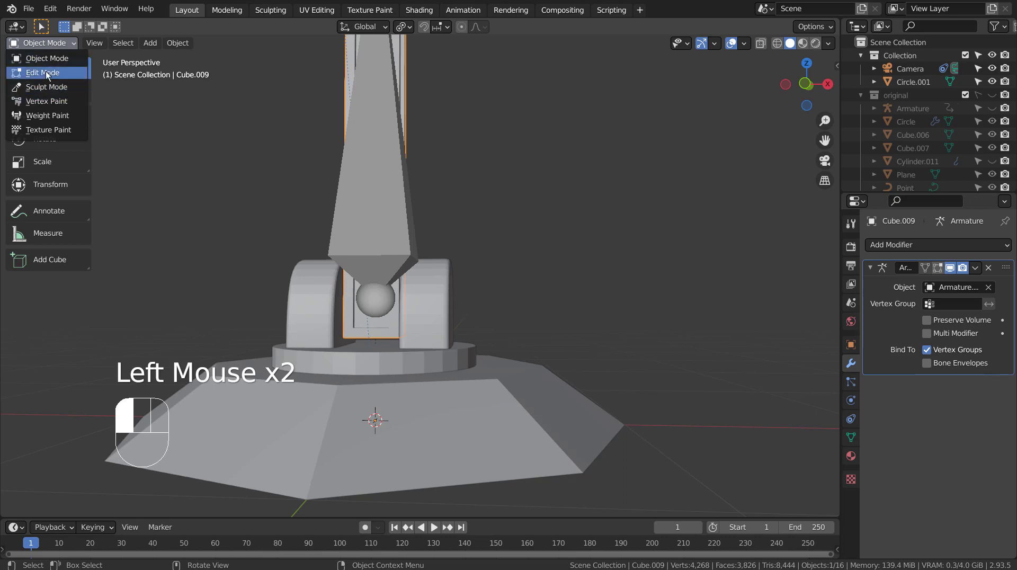
click(387, 175)
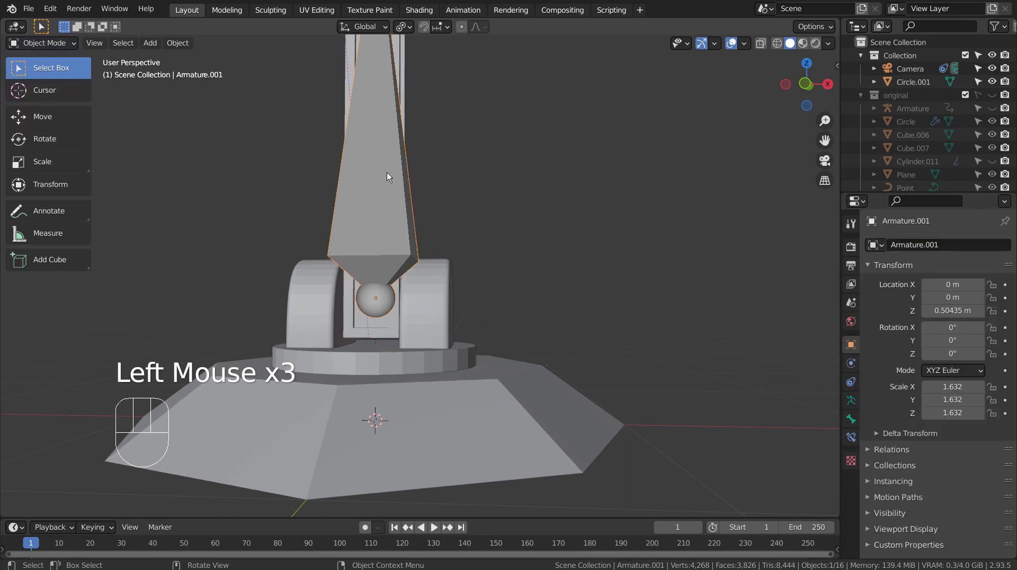
click(59, 45)
click(60, 89)
click(389, 210)
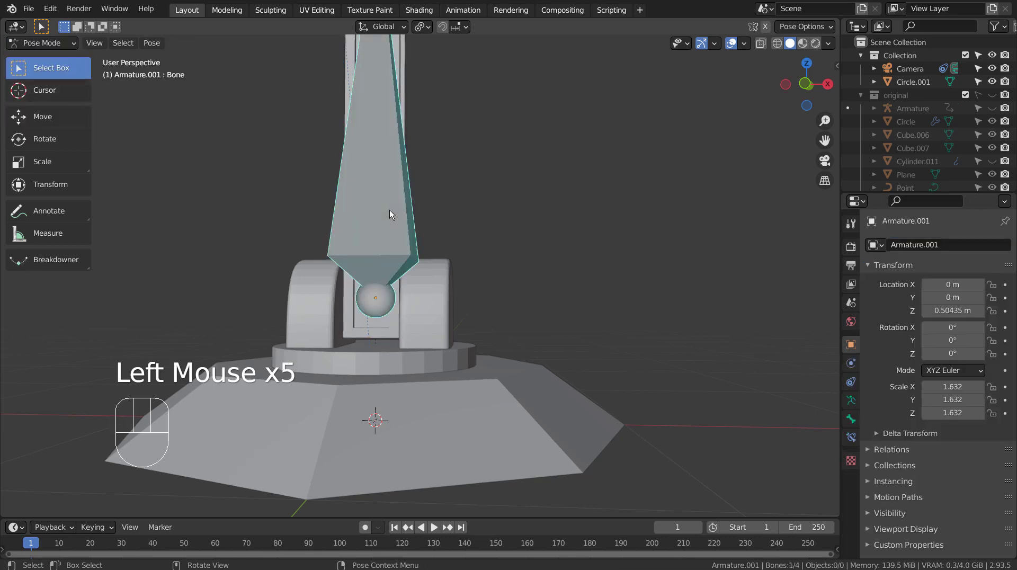
key(KP_3)
scroll(429, 214, down, 2)
scroll(429, 210, down, 2)
key(r)
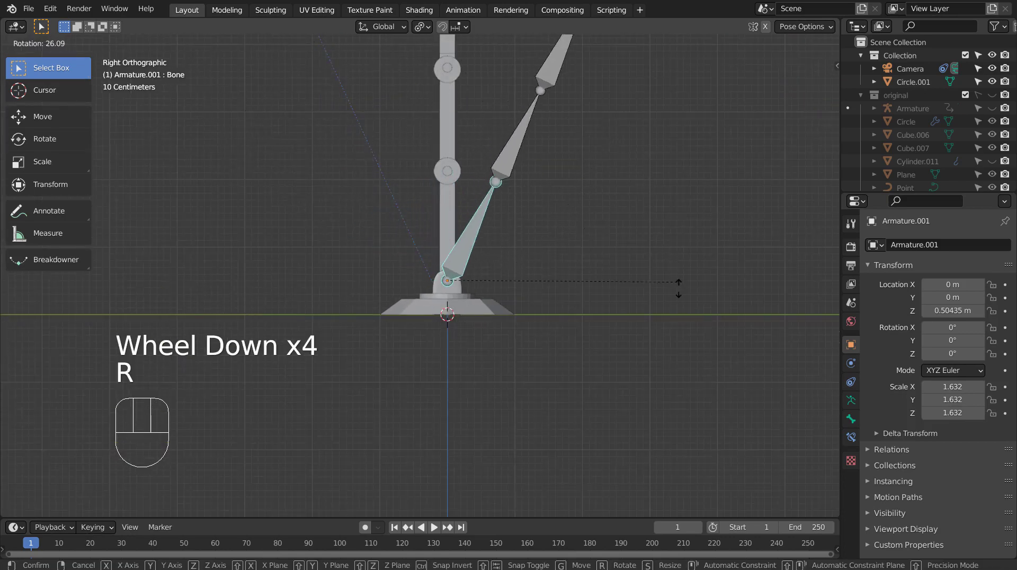
click(595, 239)
key(ctrl+z)
- Return to Object Mode, select the lower arm segment's mesh and show its vertex groups
mouse_move(592, 243)
middle_down()
mouse_move(520, 211)
mouse_move(589, 227)
middle_up()
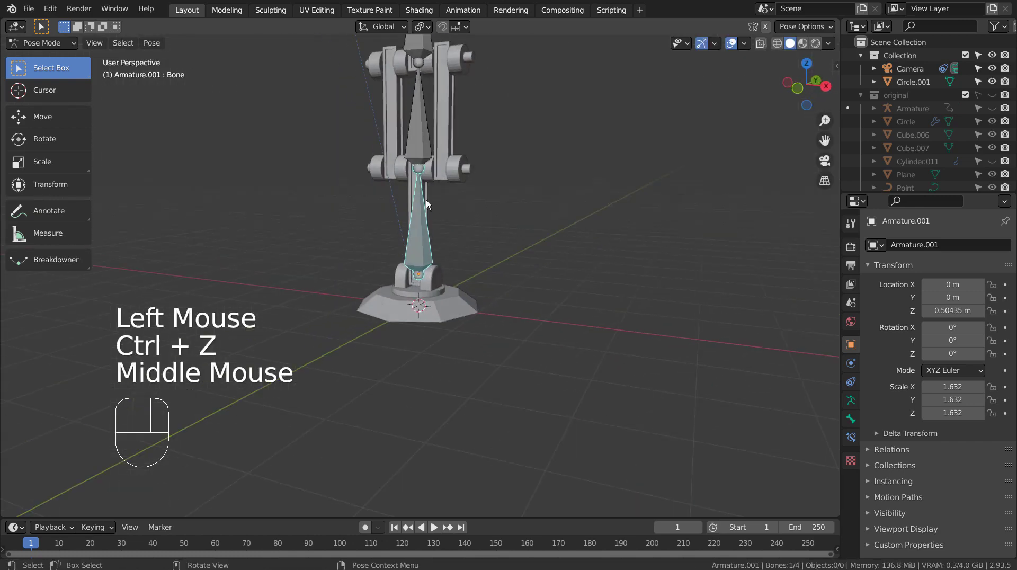
click(408, 188)
click(408, 188)
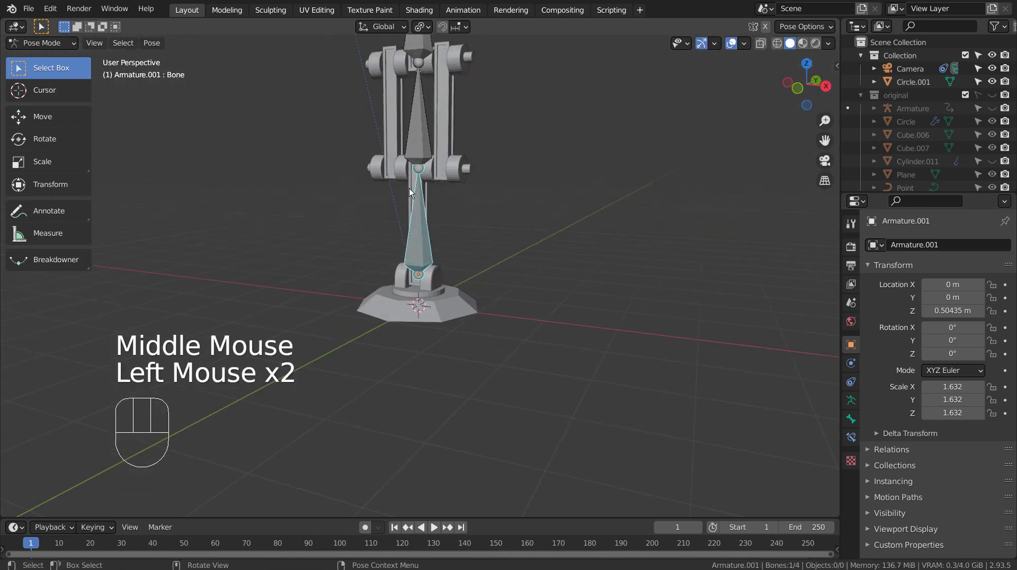
scroll(345, 152, up, 2)
click(46, 45)
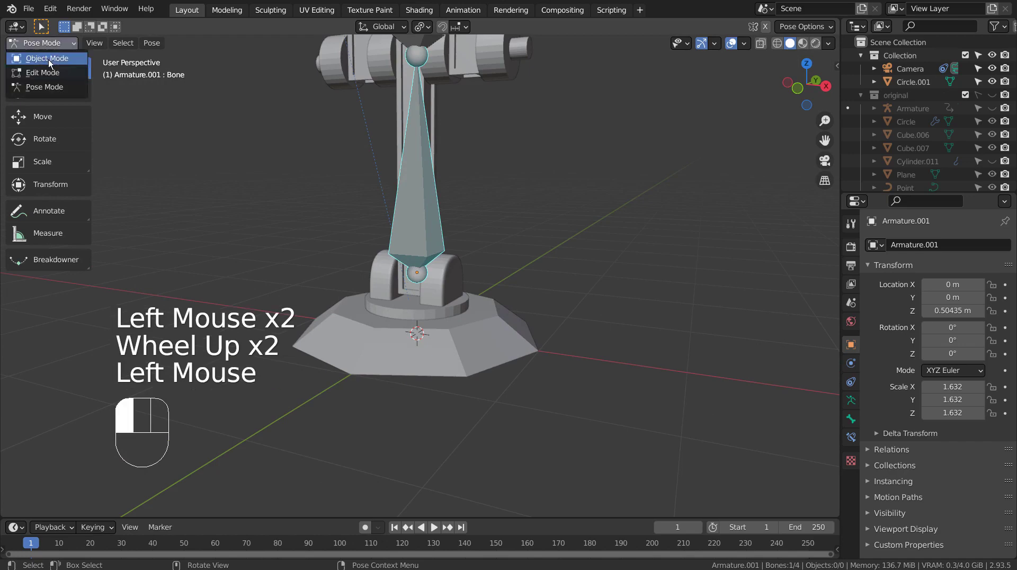
click(49, 59)
click(396, 104)
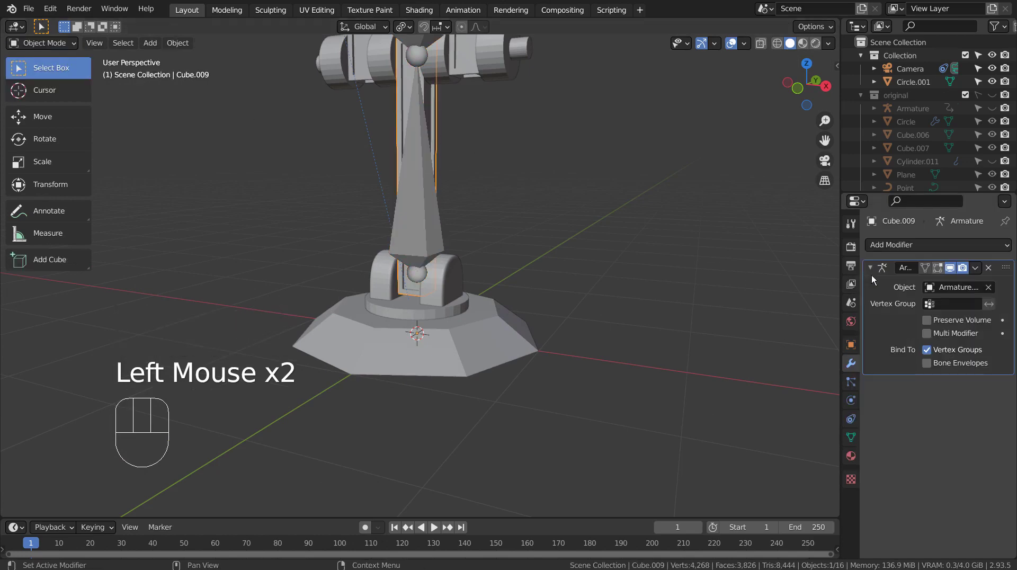
click(850, 437)
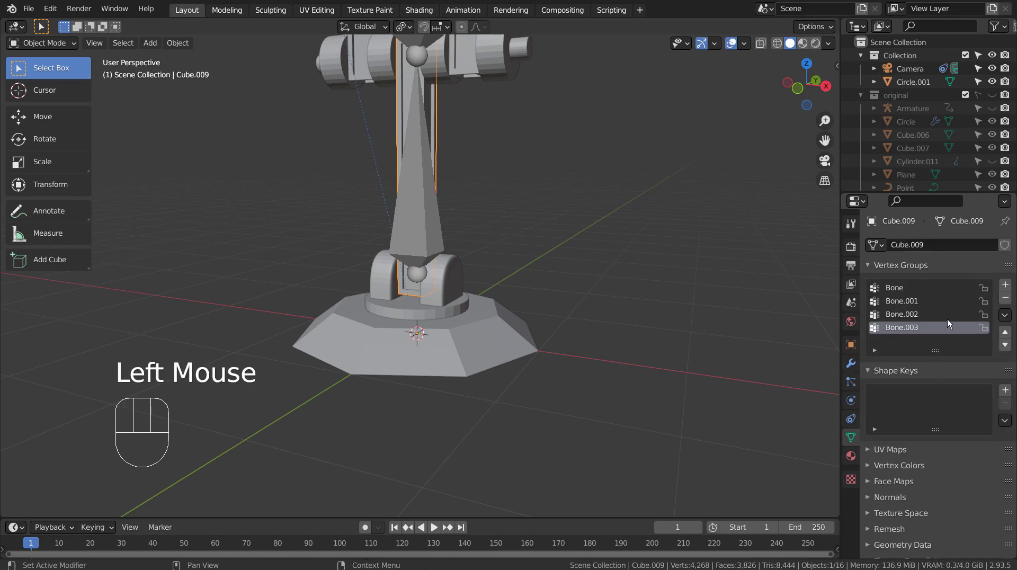
- Select all of the lower arm segment's vertices, remove them from Bone.001, Bone.002 and Bone.003, and assign them to the Bone vertex group
key(Tab)
key(a)
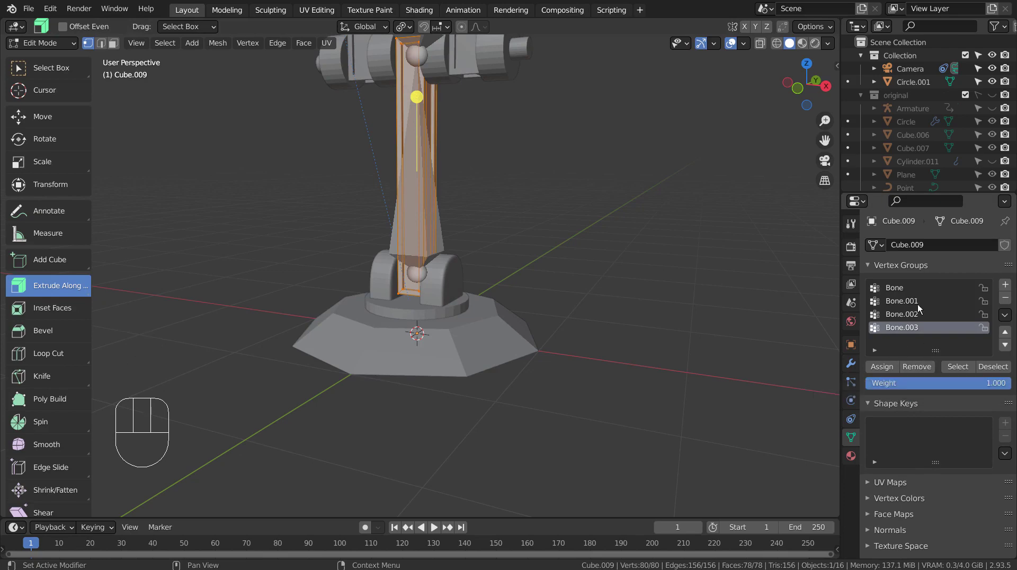
shift+middle_drag(382, 158, 384, 419)
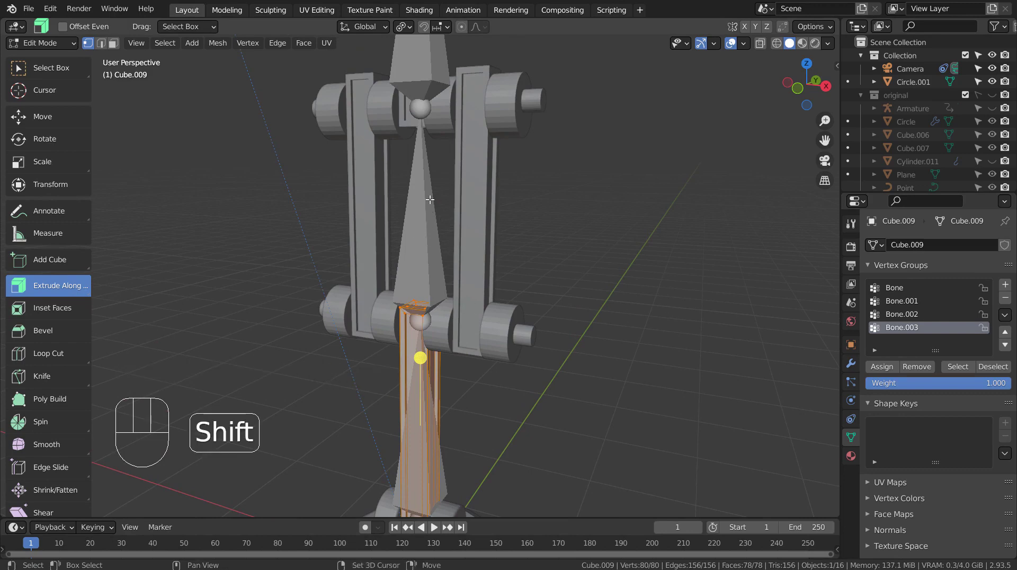
shift+middle_drag(417, 225, 403, 255)
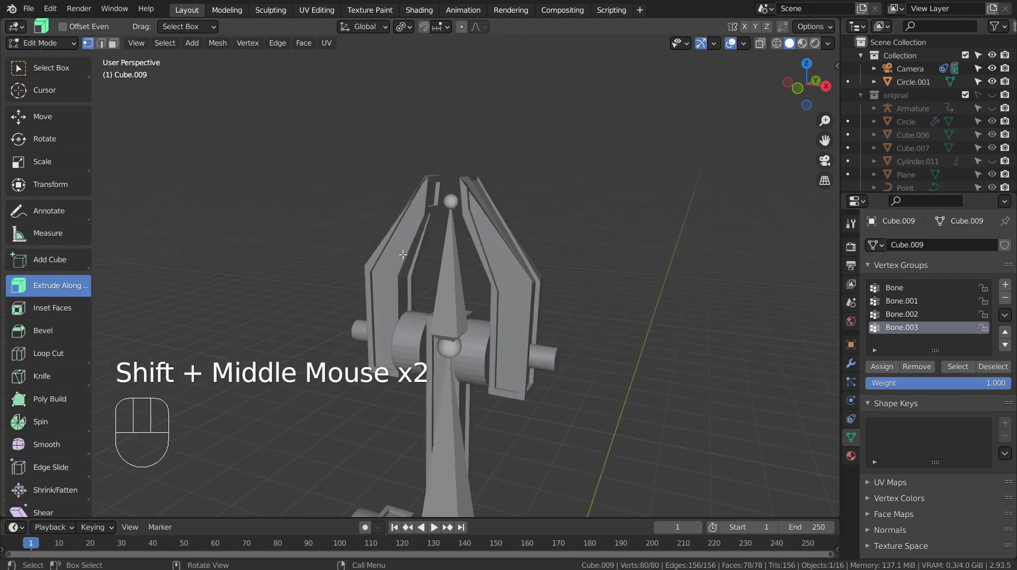
shift+middle_drag(700, 452, 641, 202)
shift+middle_drag(641, 275, 640, 204)
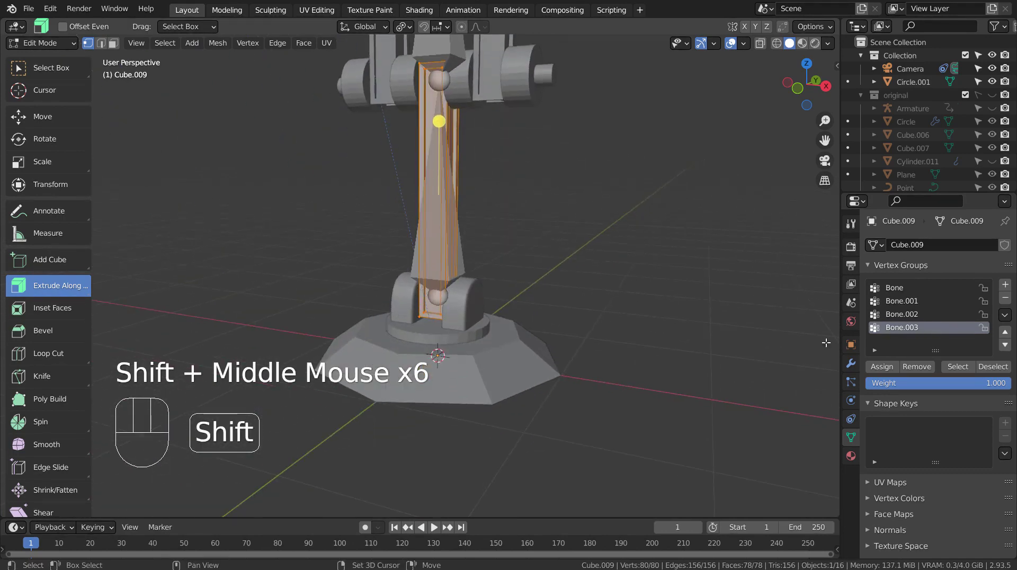
click(919, 329)
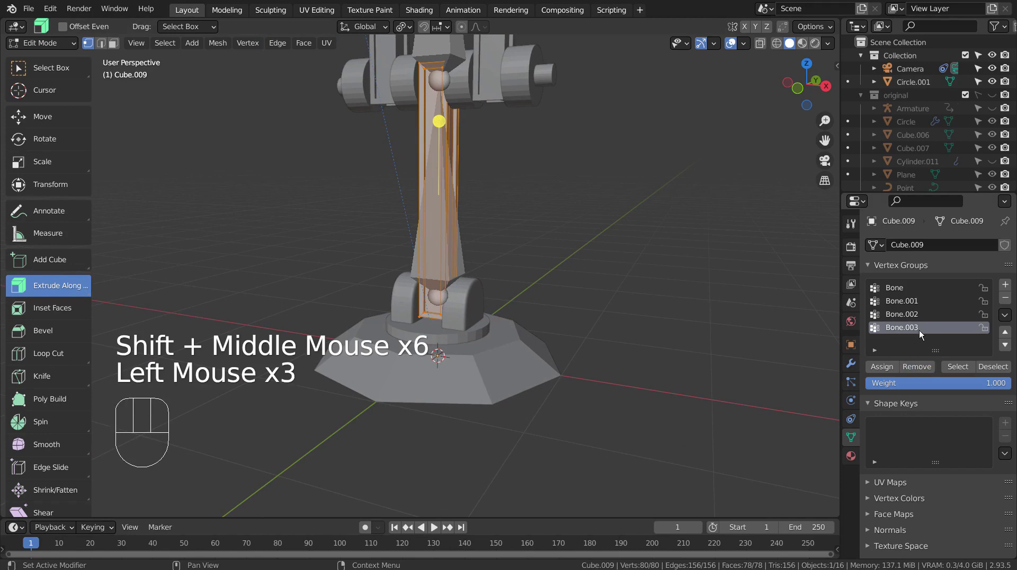
click(904, 319)
click(904, 319)
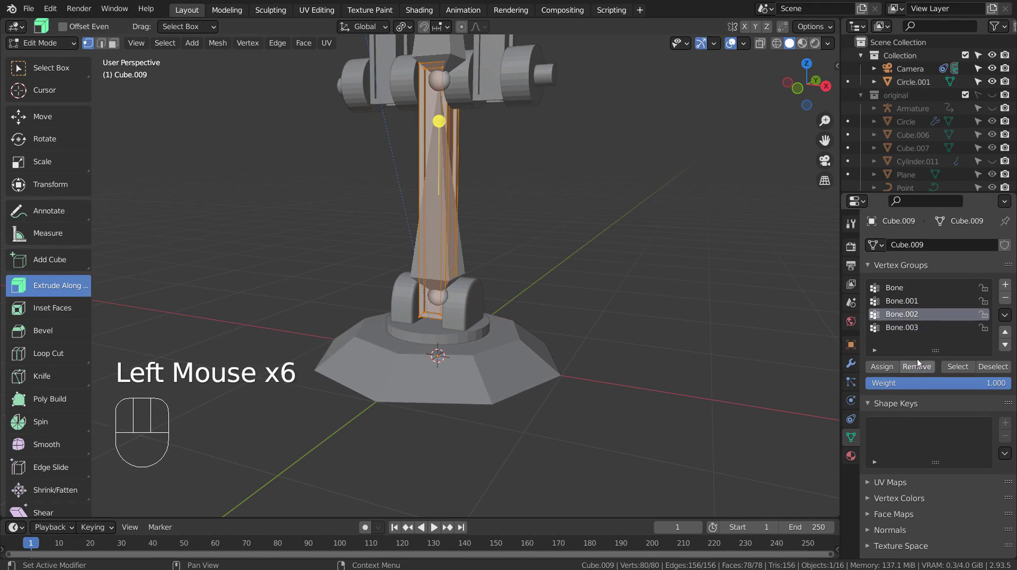
click(898, 302)
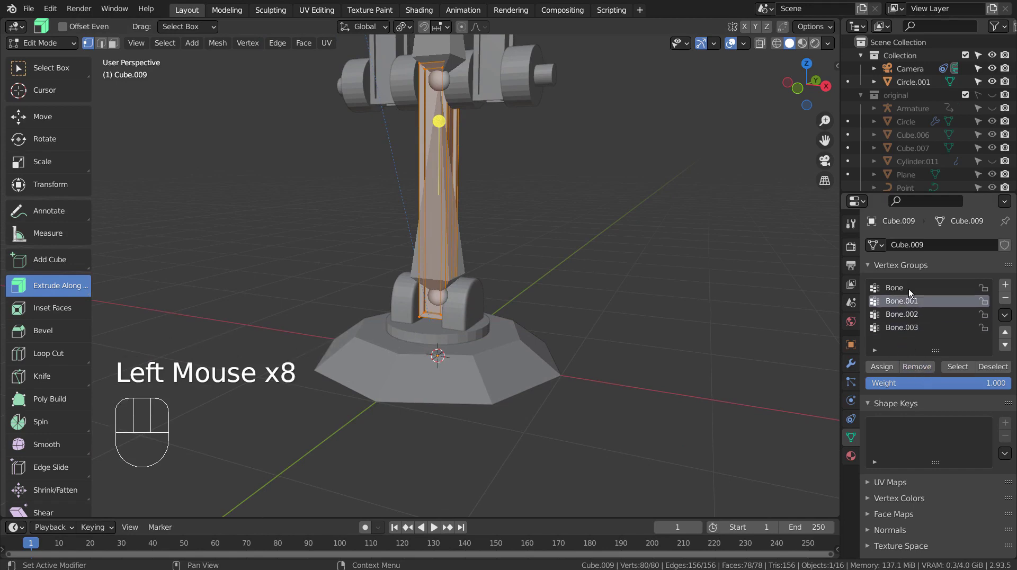
click(907, 289)
click(885, 366)
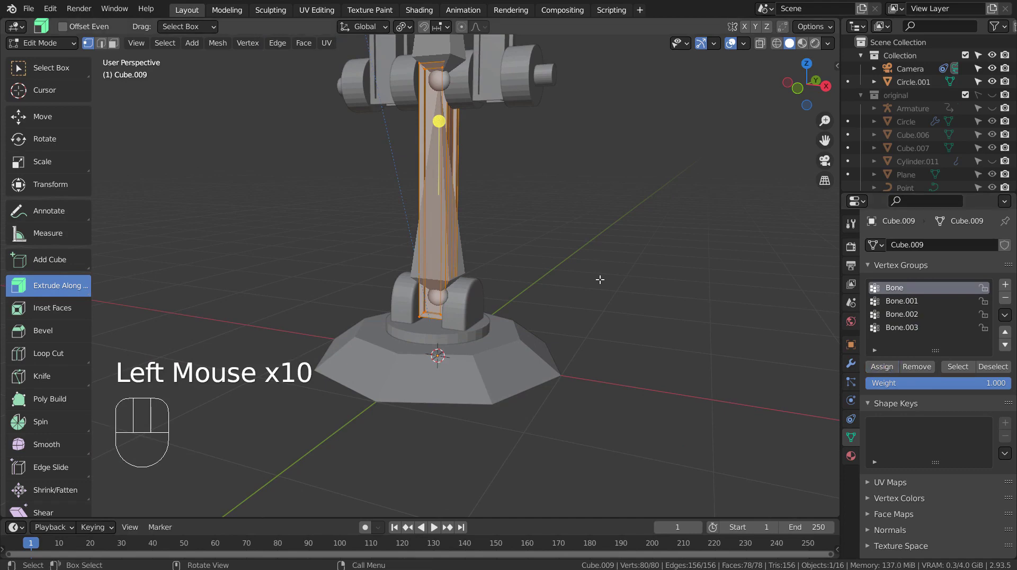
- Put the armature in Pose Mode and rotate its lowest bone by -48.8° in the right side view
key(Tab)
click(399, 211)
click(54, 43)
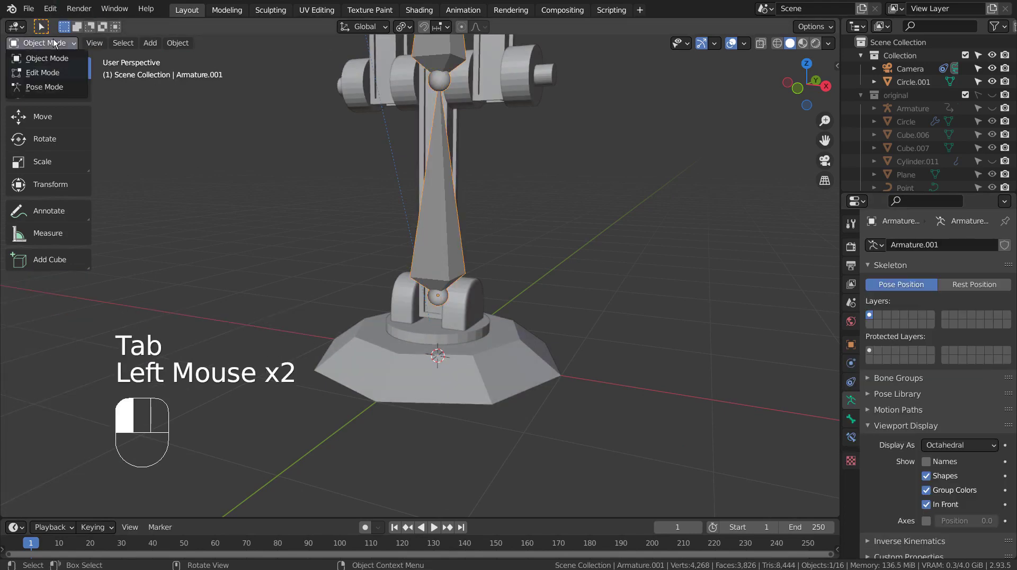
click(53, 86)
click(440, 255)
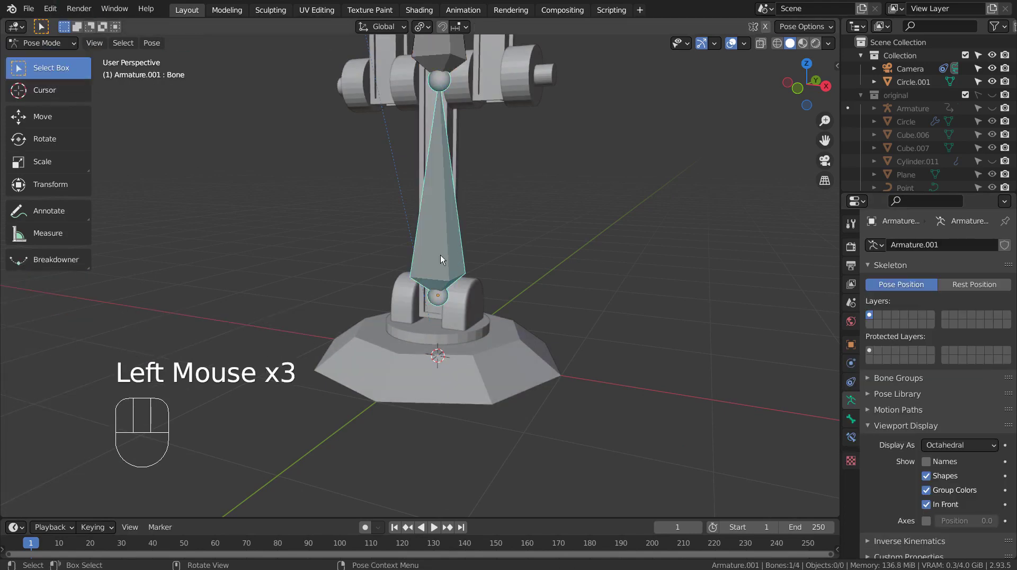
key(KP_3)
key(r)
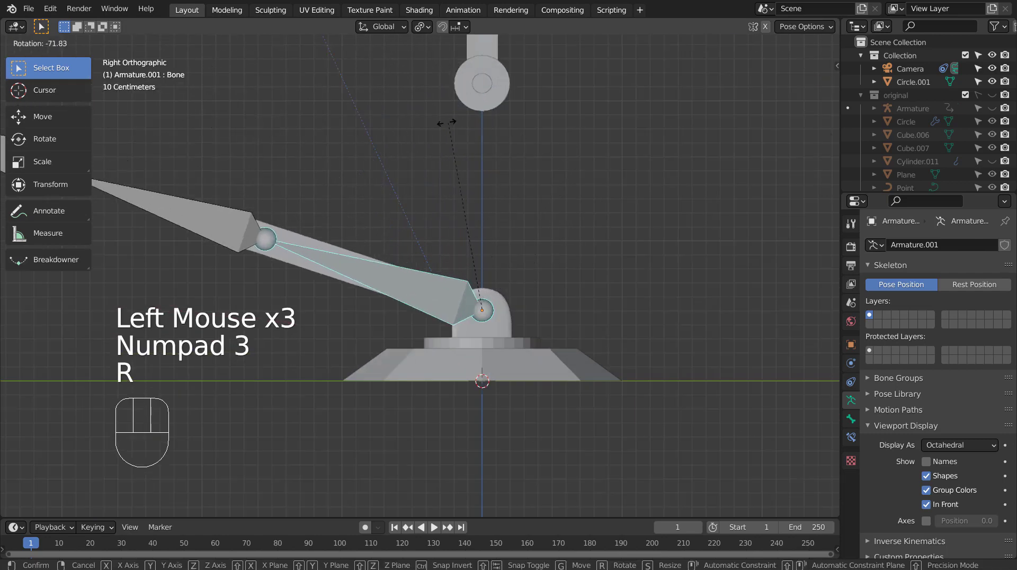
click(517, 158)
- Examine the lower arm segment's fit with the rotated bone from several angles, and undo the rotation
scroll(517, 157, down, 4)
scroll(517, 158, down, 1)
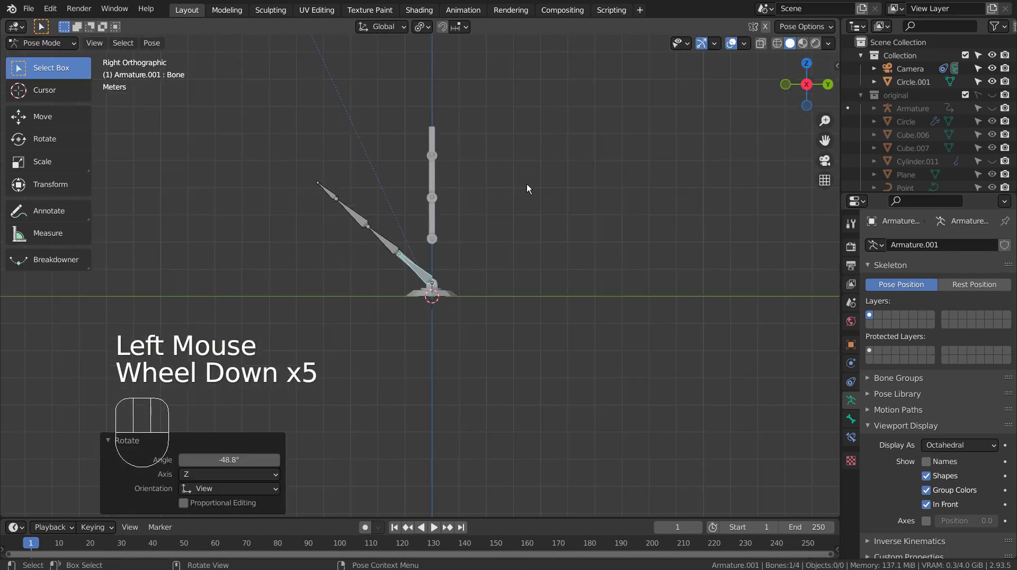
middle_drag(526, 183, 543, 259)
scroll(424, 288, up, 3)
scroll(424, 288, down, 1)
scroll(424, 288, up, 3)
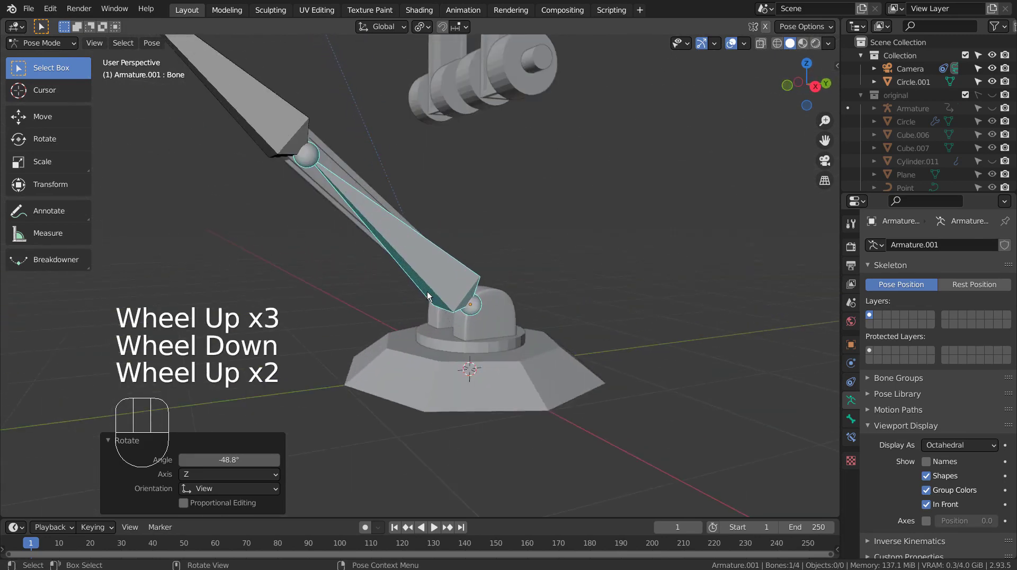
middle_drag(430, 290, 652, 265)
key(ctrl+z)
- Return to Object Mode and select the cylinders of the joint above the lower arm segment
scroll(659, 262, down, 2)
shift+middle_drag(623, 184, 647, 392)
scroll(596, 349, up, 2)
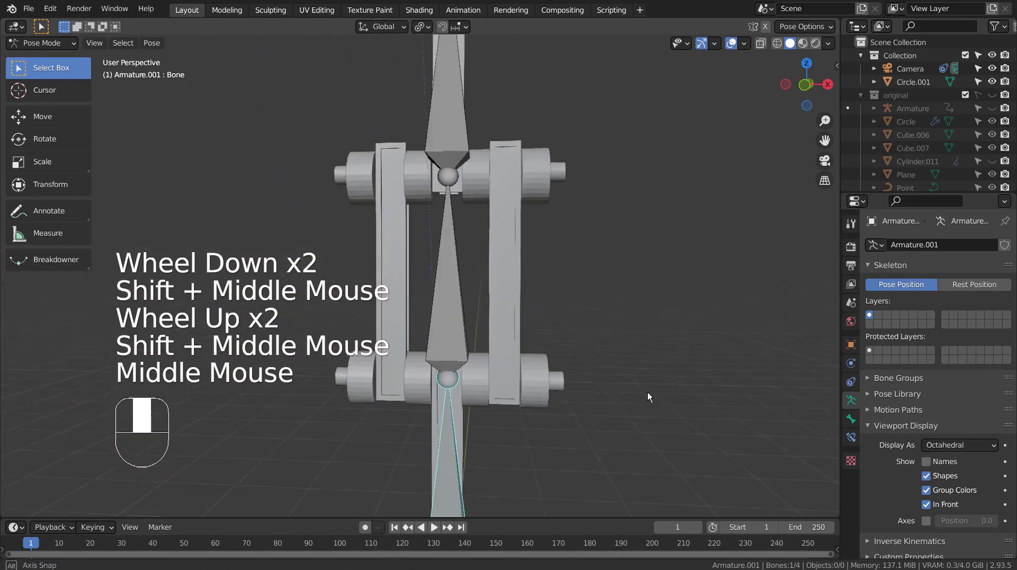
click(476, 373)
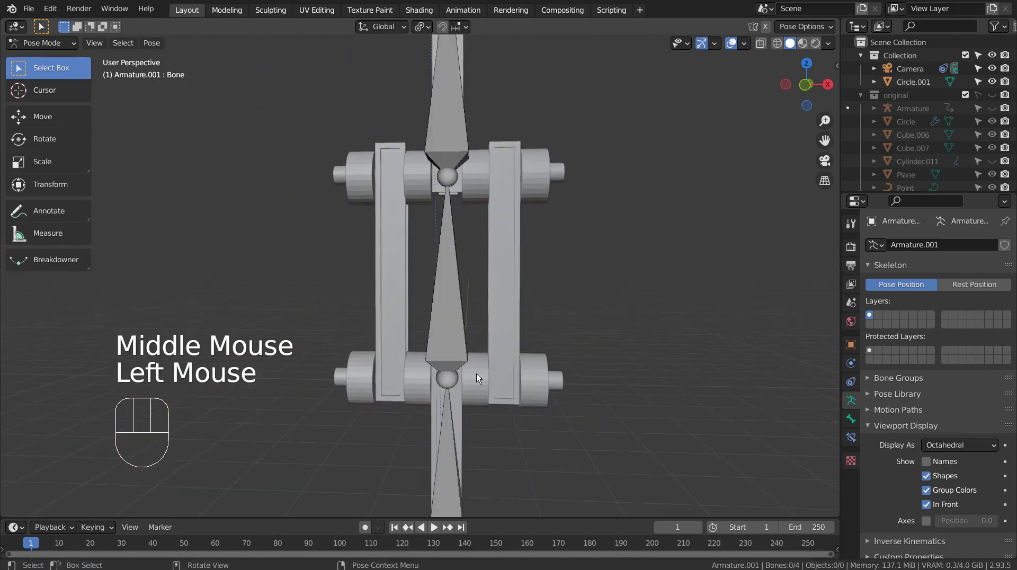
click(476, 373)
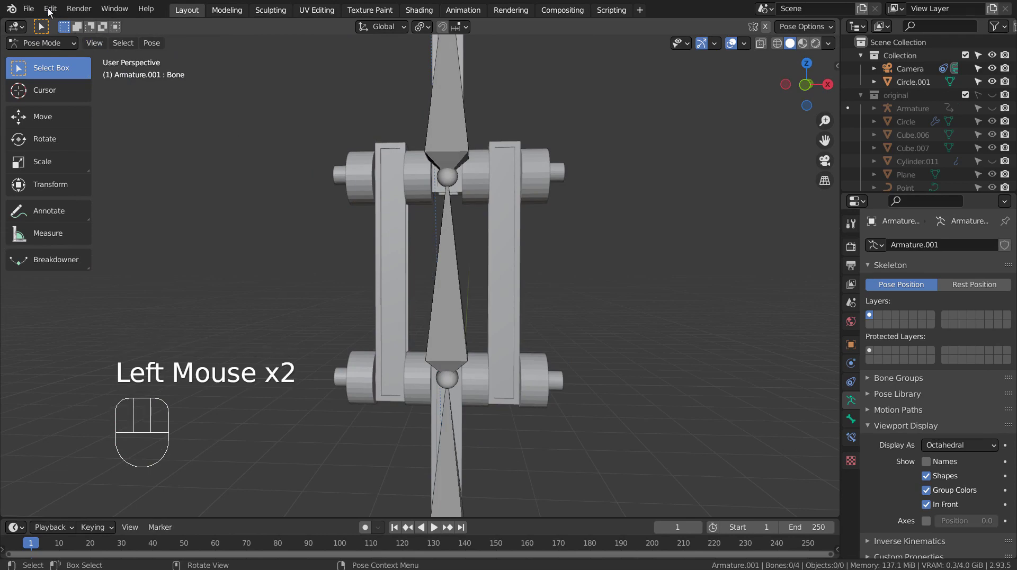
click(55, 44)
click(58, 58)
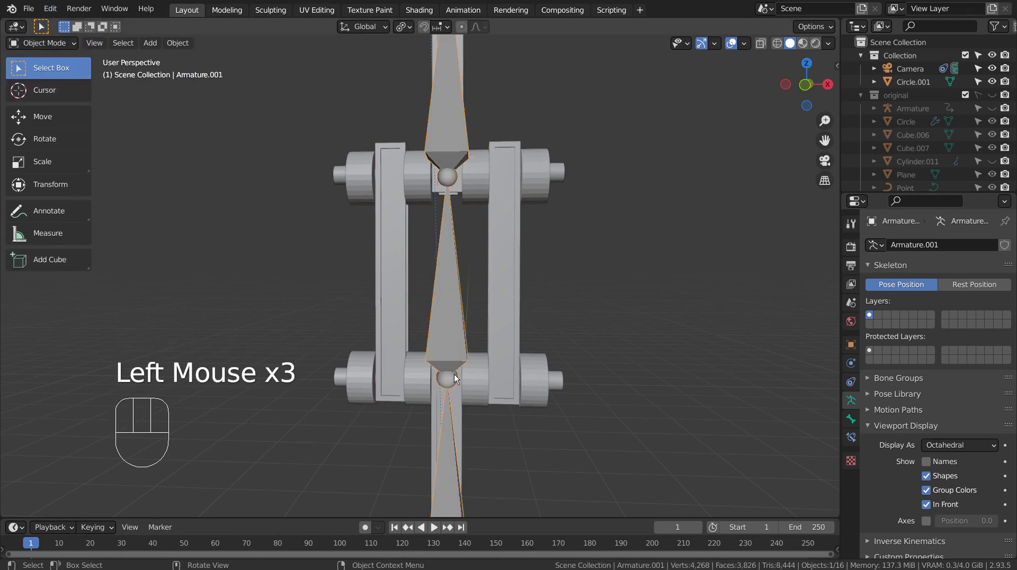
click(473, 375)
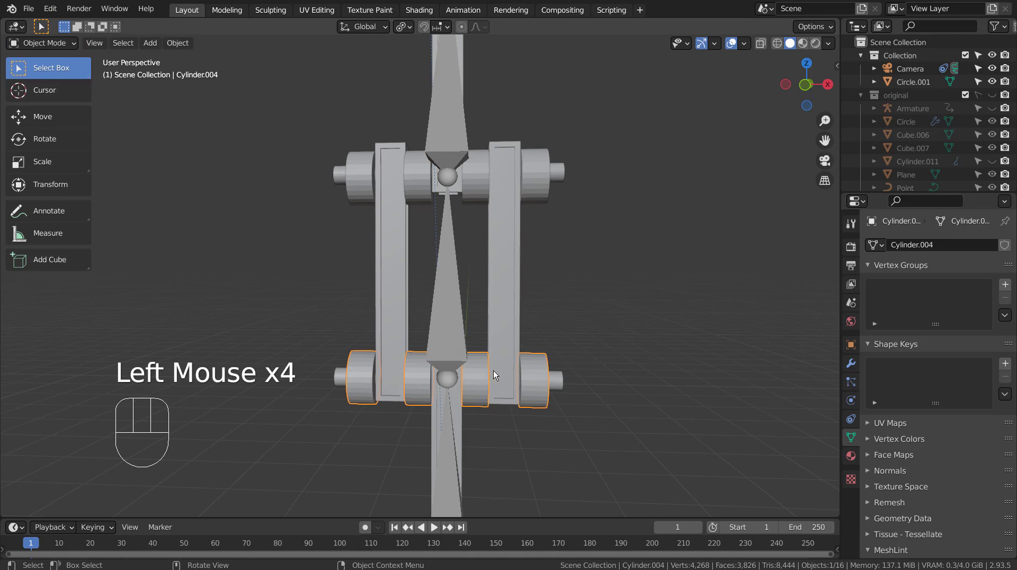
key(shift)
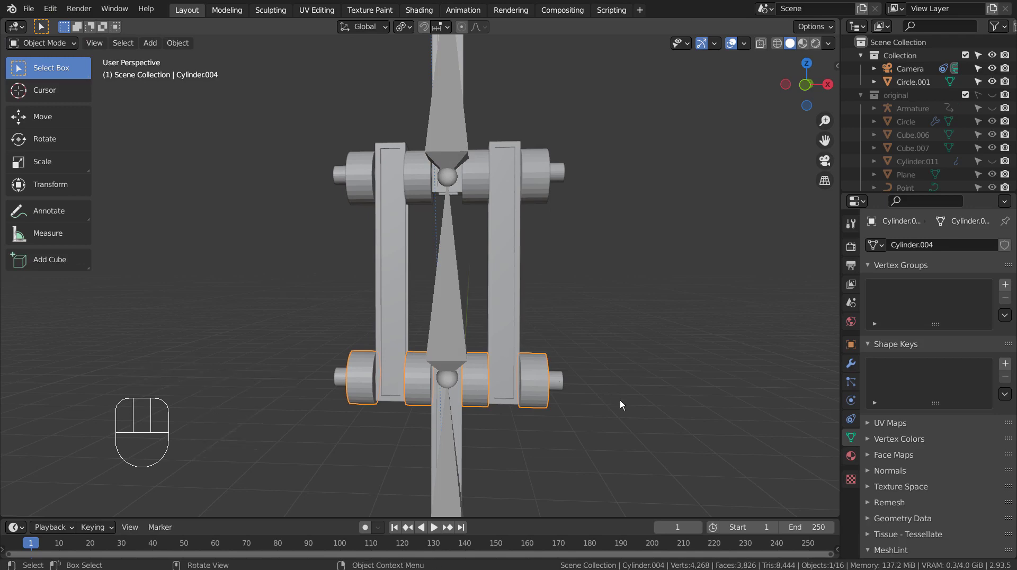
- Select the two side bars of the middle arm segment instead and join them into one object
middle_drag(619, 401, 587, 403)
click(516, 292)
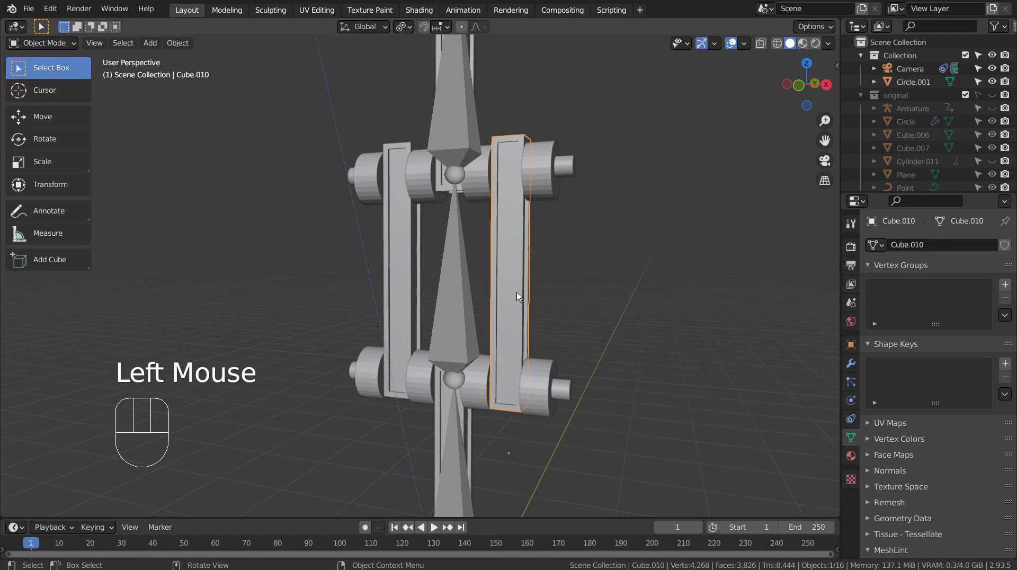
shift+click(398, 288)
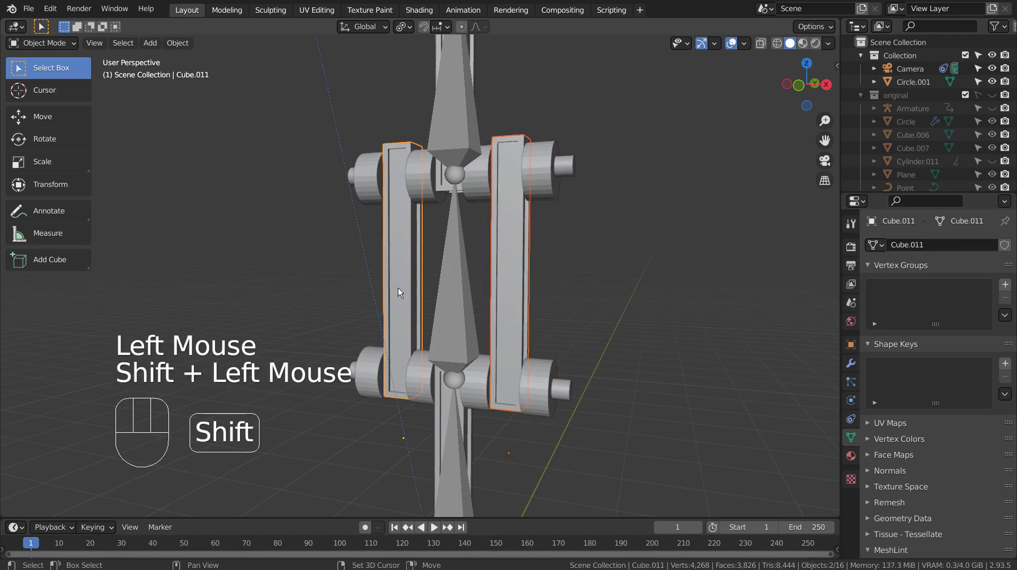
key(ctrl+j)
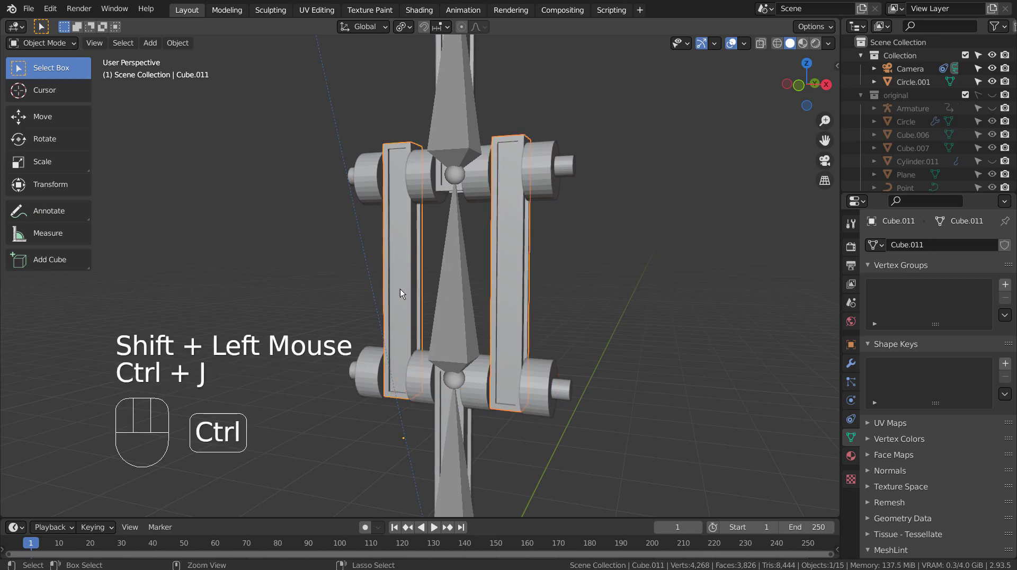
- Parent the joined side bars to the armature using Armature Deform With Empty Groups
shift+click(458, 295)
key(ctrl+p)
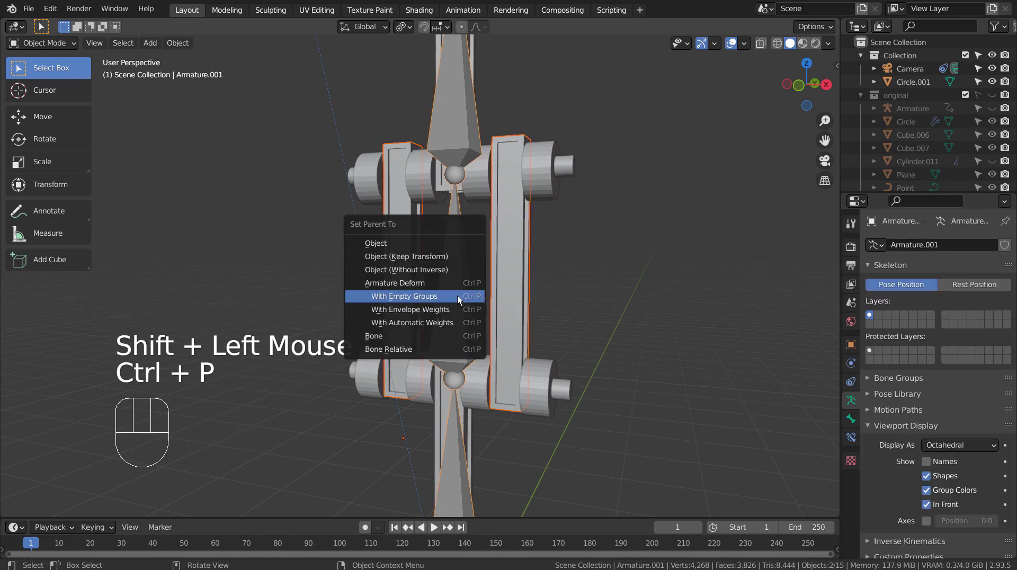
click(458, 298)
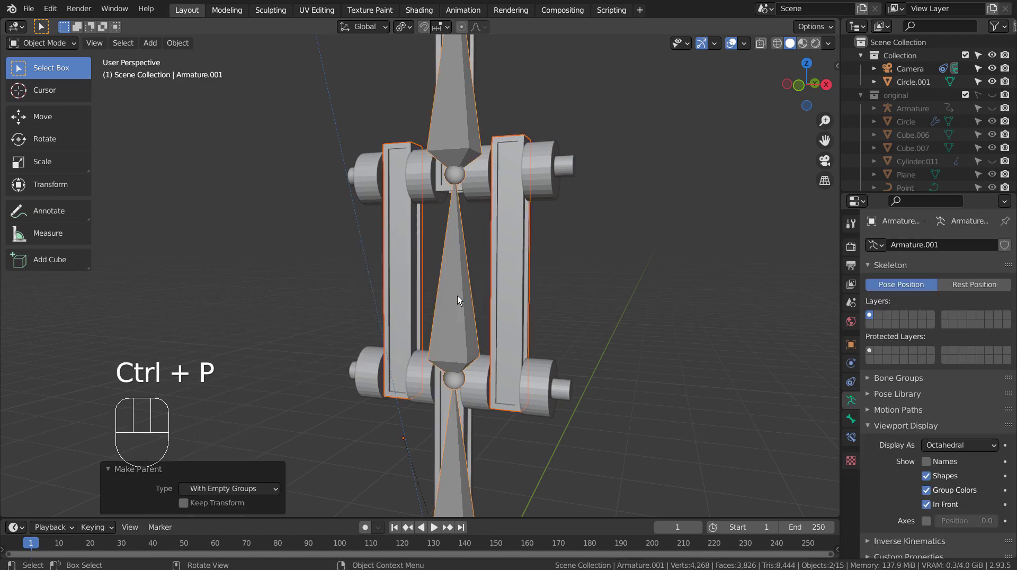
- Select all vertices of the side bars, remove them from Bone.003, Bone.002 and Bone, and assign them to the Bone.001 vertex group
click(521, 280)
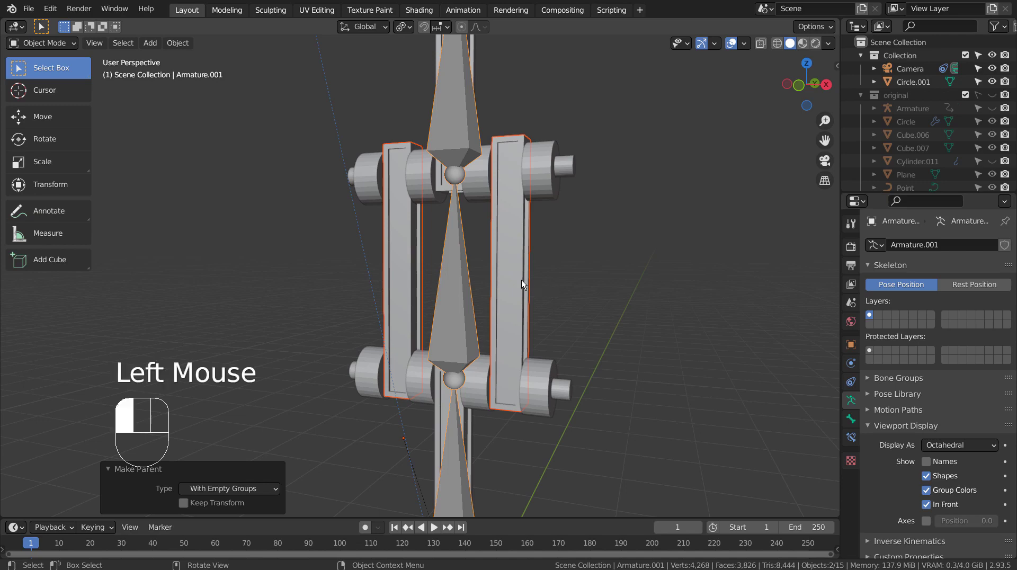
key(Tab)
key(a)
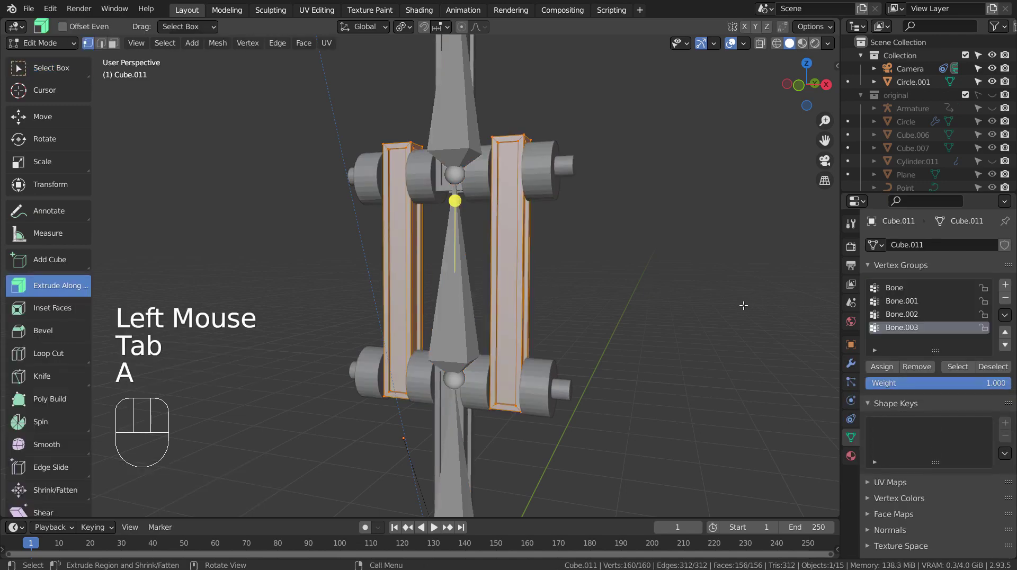
click(916, 364)
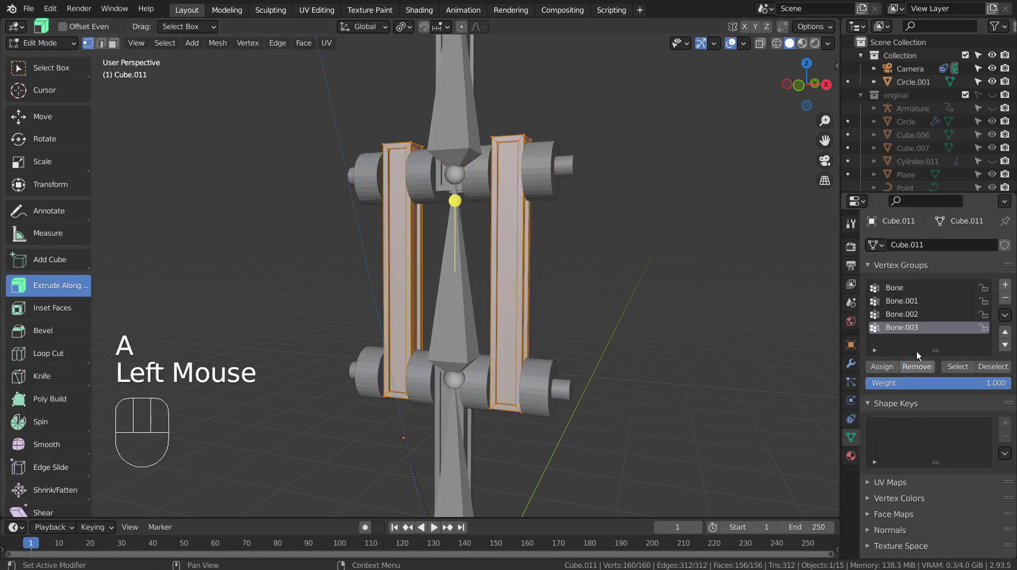
click(912, 323)
click(912, 315)
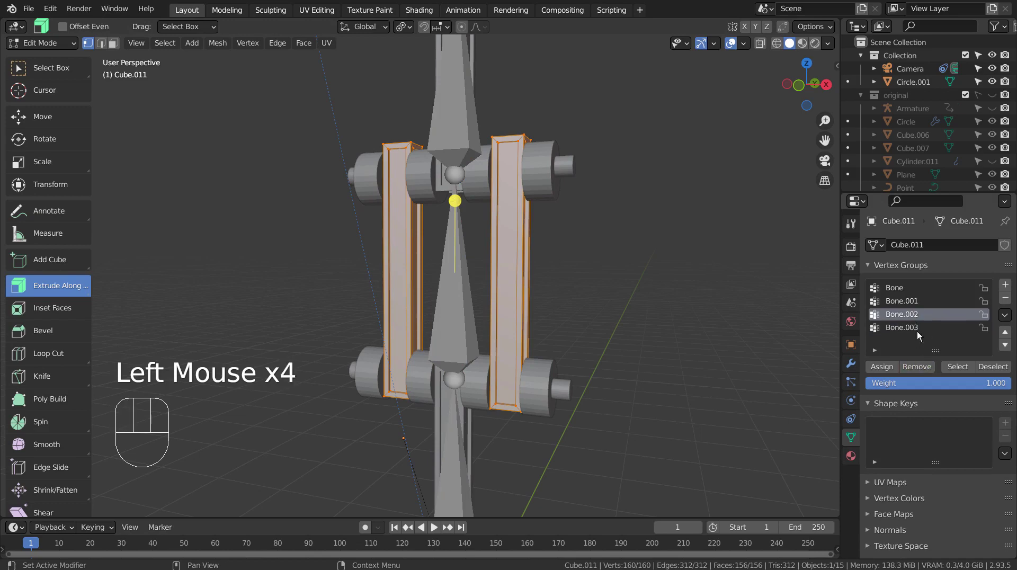
click(904, 286)
click(917, 371)
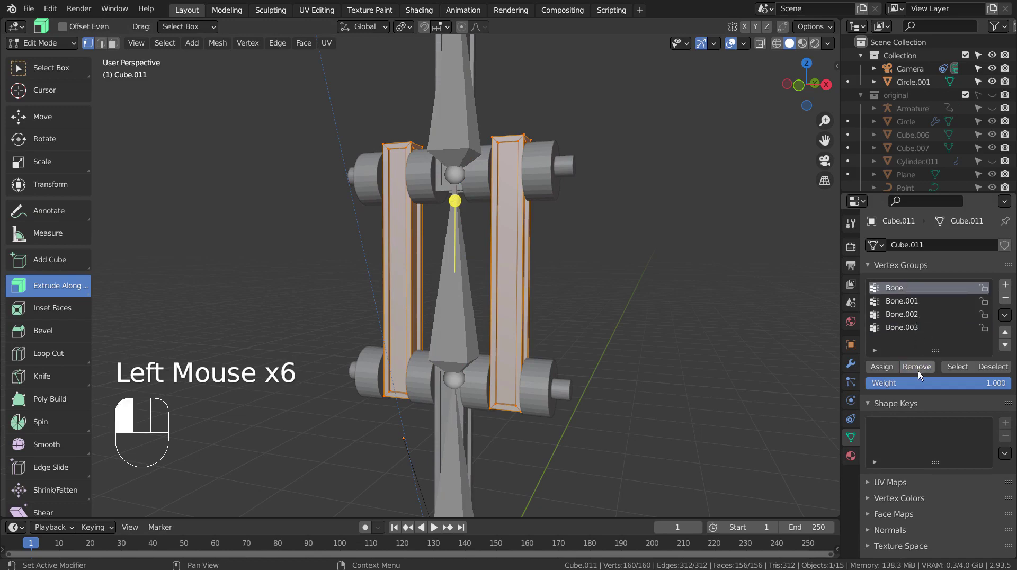
click(913, 301)
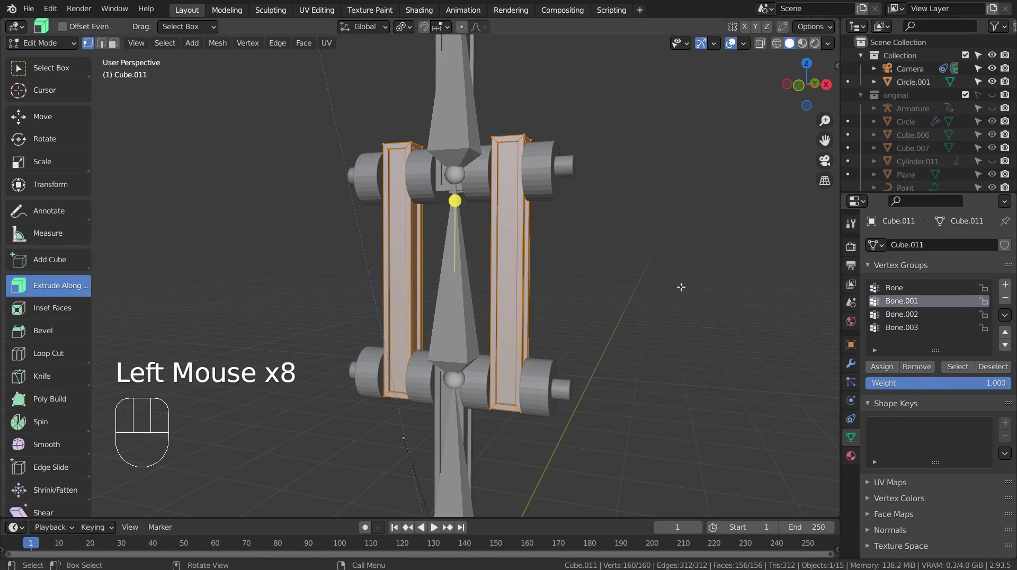
- Put the armature in Pose Mode and rotate Bone.001 in the right side view to test the side bars
key(Tab)
click(464, 346)
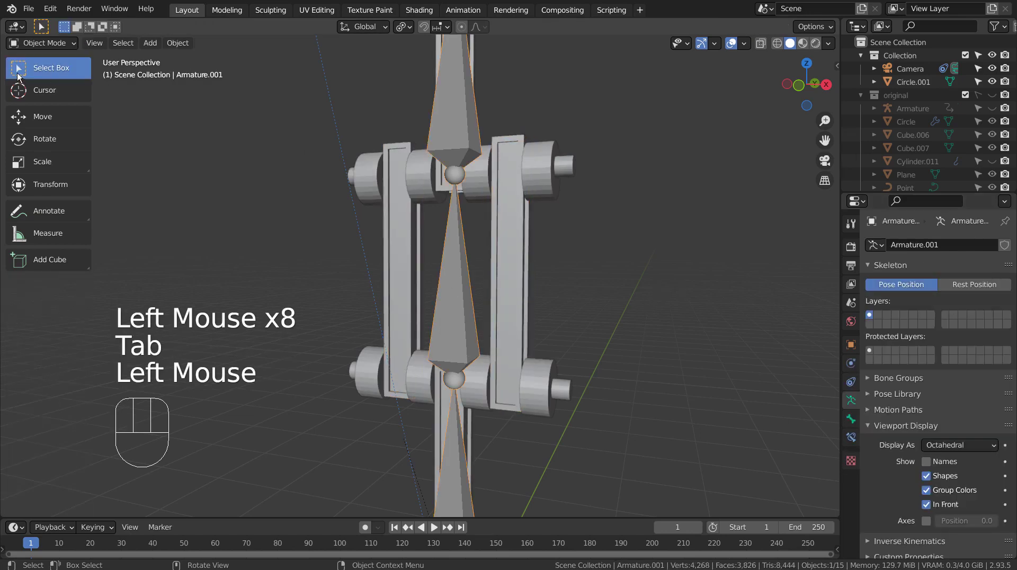
click(32, 43)
click(37, 87)
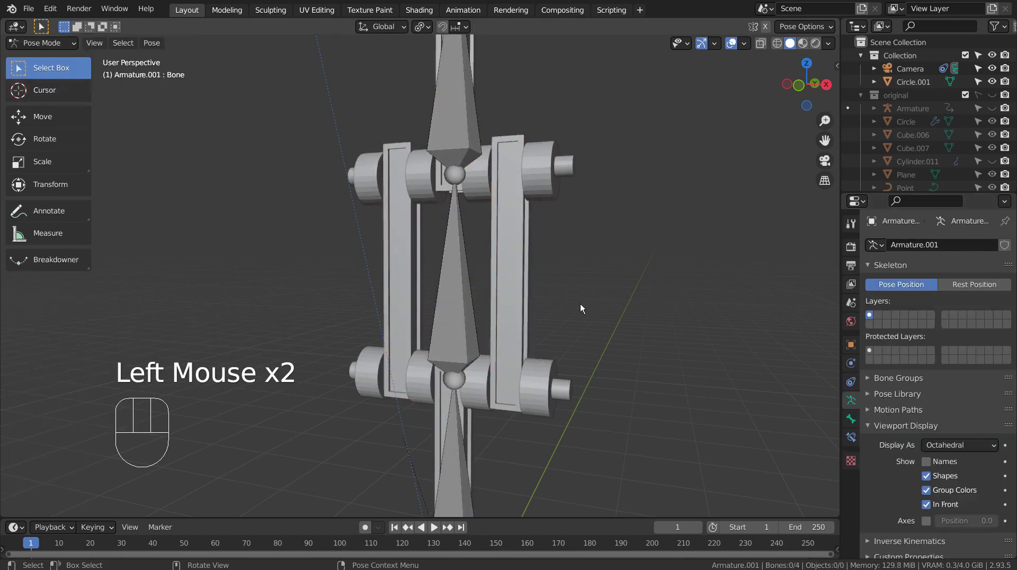
click(618, 329)
key(KP_3)
click(468, 345)
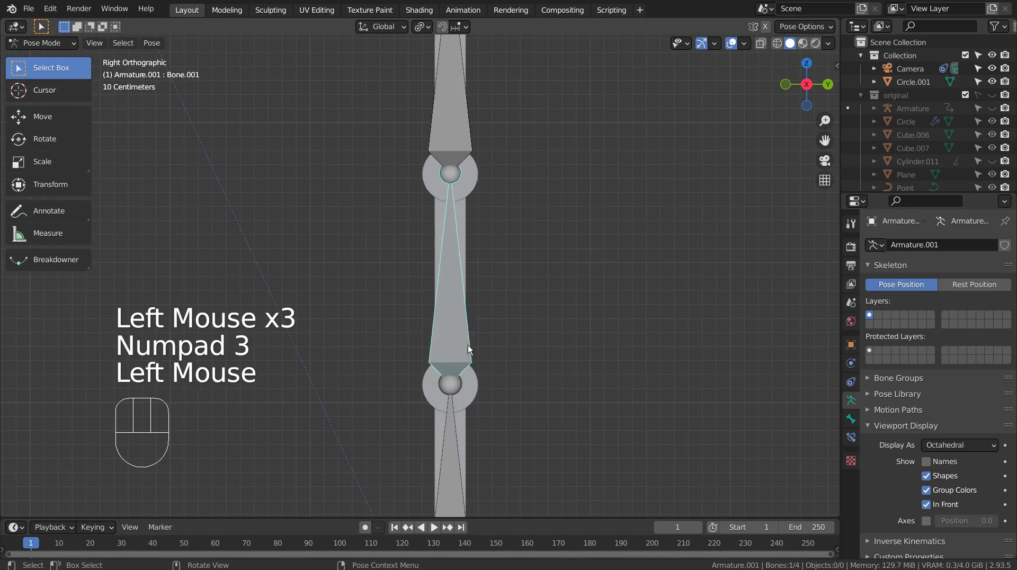
key(r)
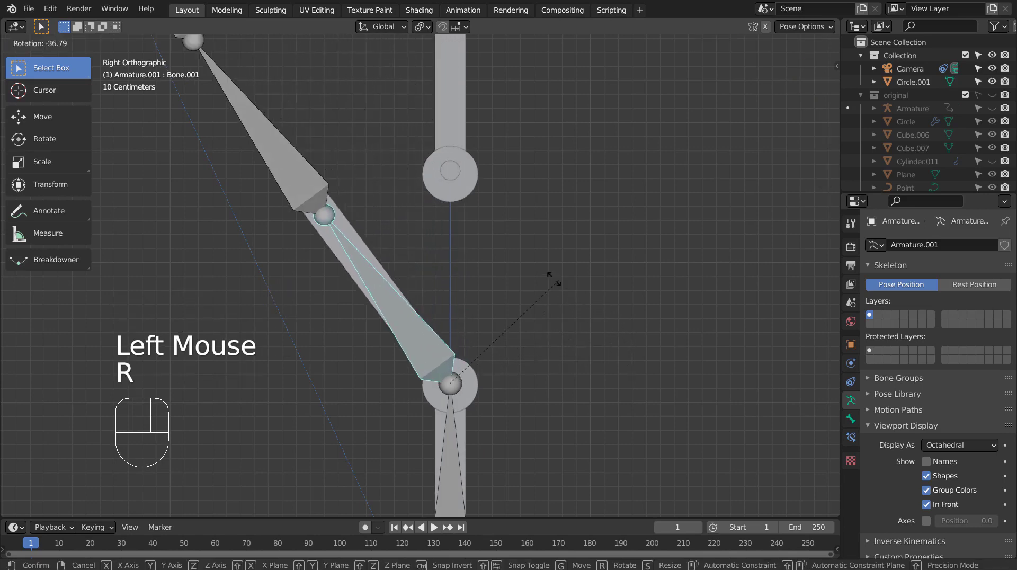
click(534, 319)
- Rotate the lowest bone in the side view to test the side bars, and undo the test rotations
scroll(493, 416, down, 2)
click(438, 407)
key(r)
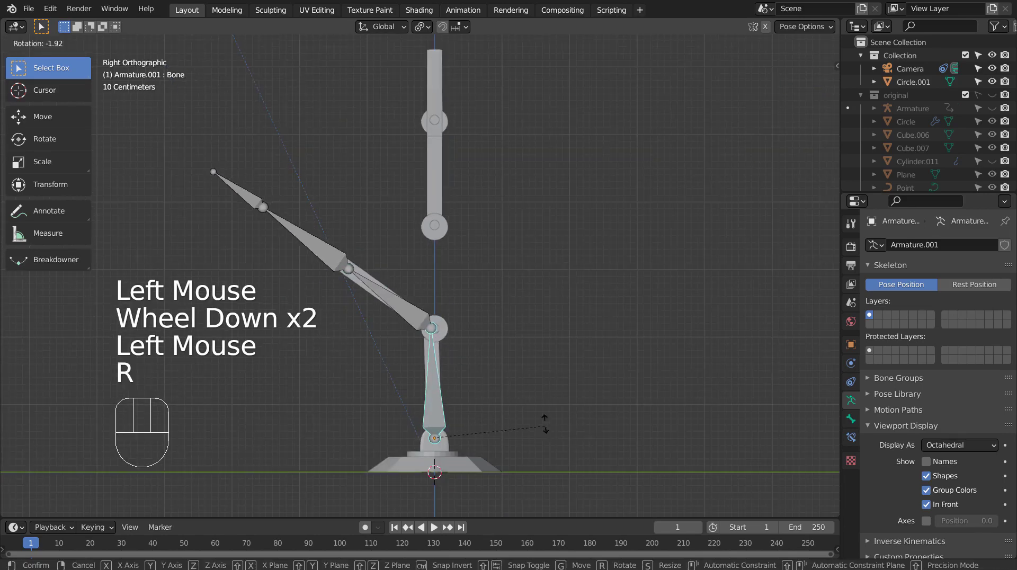
click(506, 335)
middle_drag(505, 335, 529, 246)
key(ctrl+z)
key(ctrl+z)
key(ctrl+z)
- Return to Object Mode and parent the bar of the upper arm segment to the armature With Empty Groups
scroll(591, 195, up, 2)
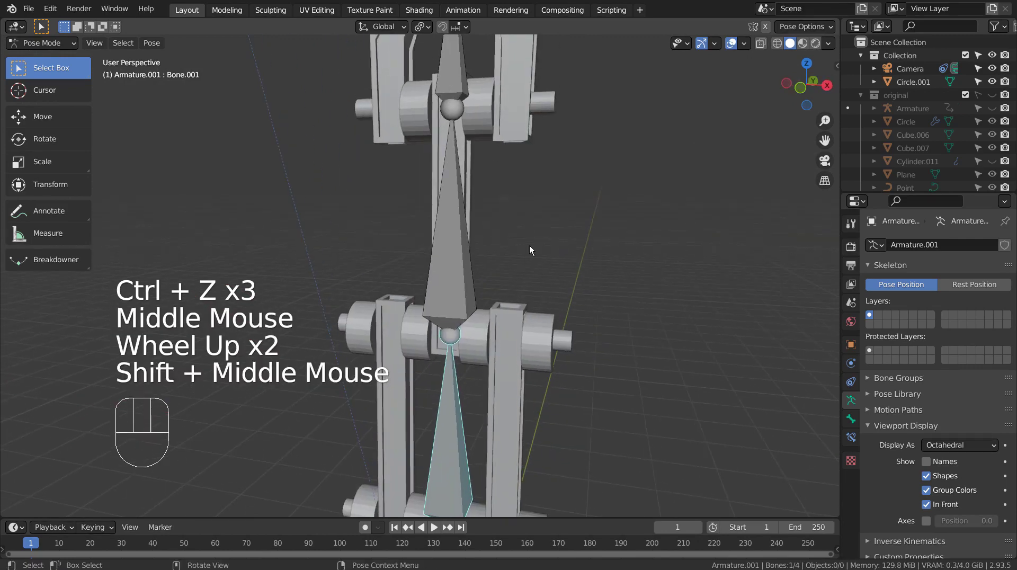
click(42, 43)
click(46, 57)
click(435, 202)
shift+click(443, 225)
key(ctrl+p)
click(441, 224)
key(Tab)
key(a)
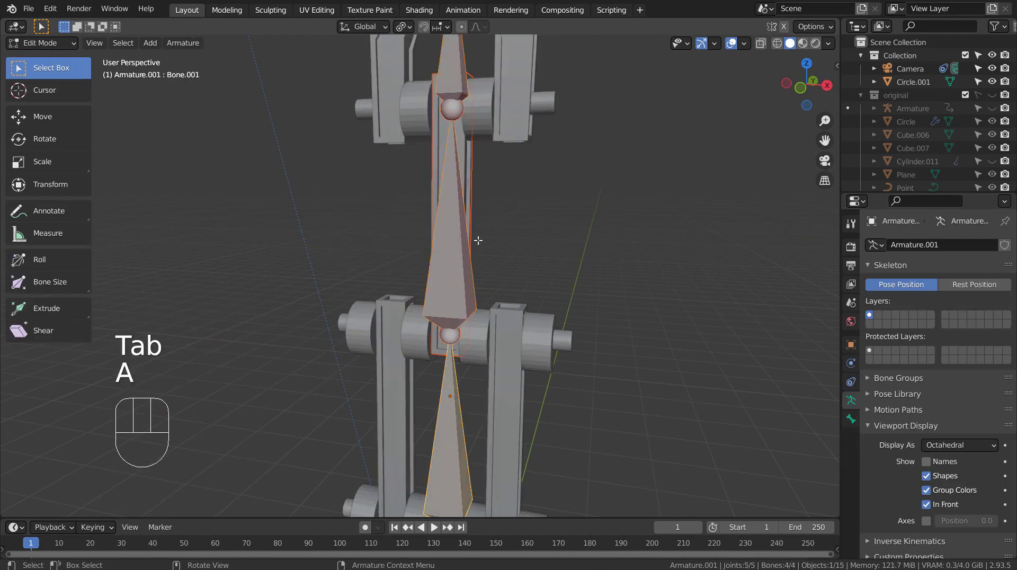
key(Tab)
- Select all vertices of the upper bar, remove them from Bone, Bone.001 and Bone.003, and assign them to the Bone.002 vertex group
click(477, 240)
key(Tab)
key(a)
click(900, 288)
click(915, 366)
click(901, 301)
click(915, 366)
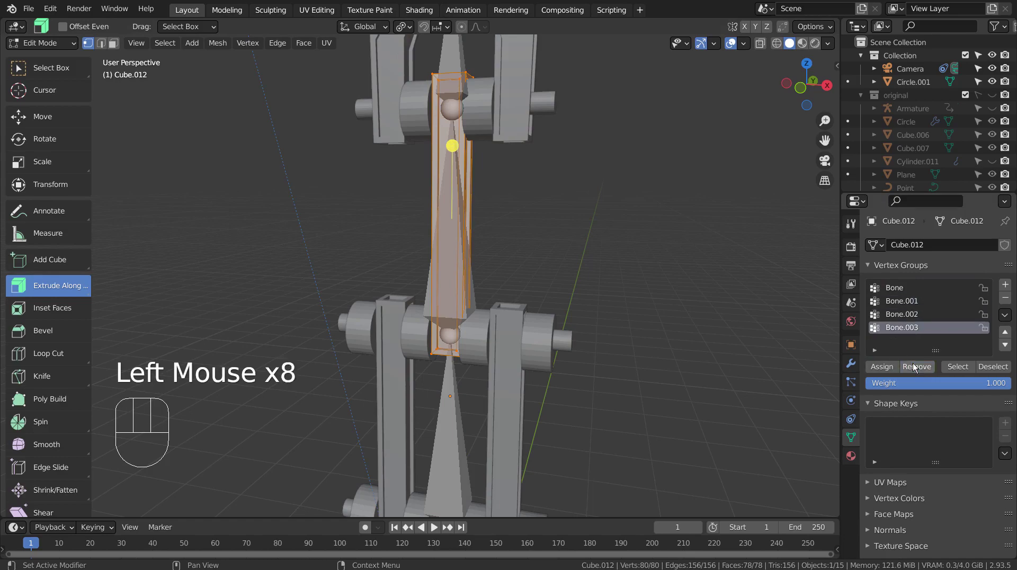
- Leave mesh editing, put the armature in Pose Mode and save the file
key(Tab)
click(446, 285)
click(43, 43)
click(45, 86)
key(ctrl+s)
- Rotate Bone.002 by -43° and Bone by 51.1° in the right side view to test the upper bar
click(451, 408)
key(KP_Decimal)
key(KP_3)
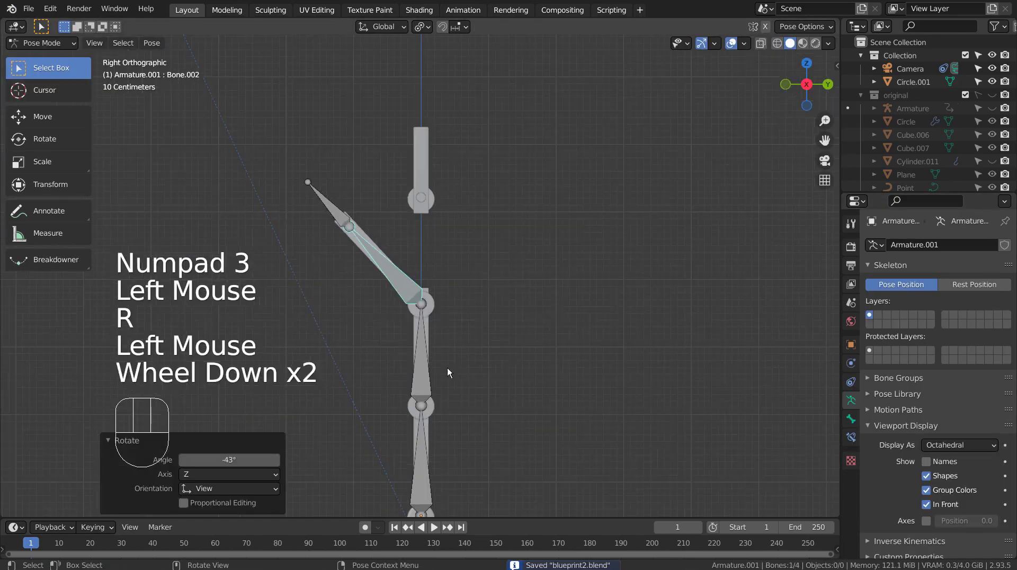
click(435, 456)
key(r)
click(461, 402)
middle_drag(460, 402, 526, 396)
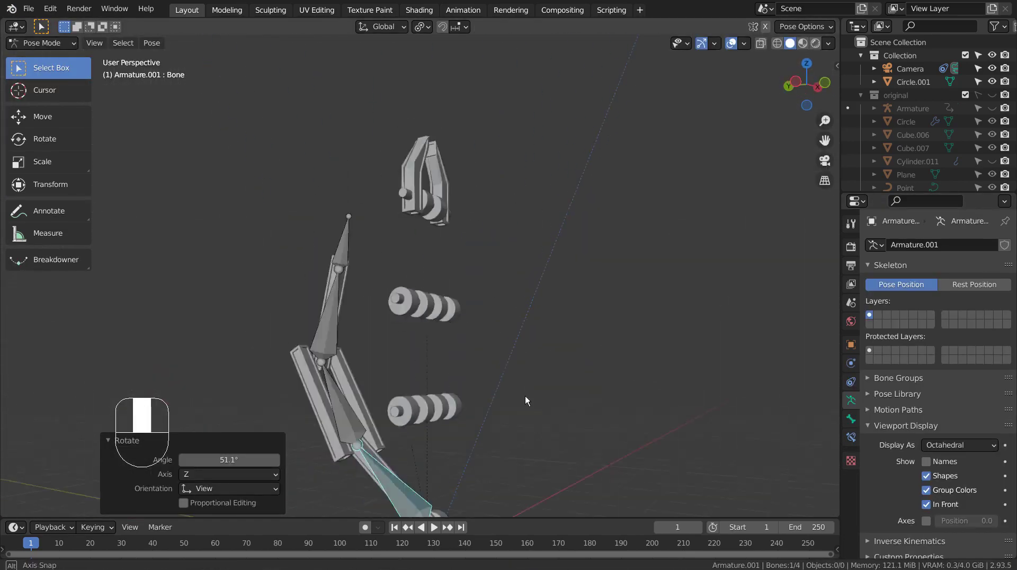
- Undo the test rotations and the switch to Pose Mode
key(ctrl+z)
key(ctrl+z)
key(ctrl+z)
key(ctrl+z)
key(ctrl+z)
- Select the two claws at the tip of the arm and parent them to the armature With Empty Groups
click(621, 348)
shift+middle_drag(622, 348, 551, 339)
middle_drag(551, 339, 489, 326)
scroll(489, 326, up, 5)
click(481, 304)
click(481, 304)
click(481, 303)
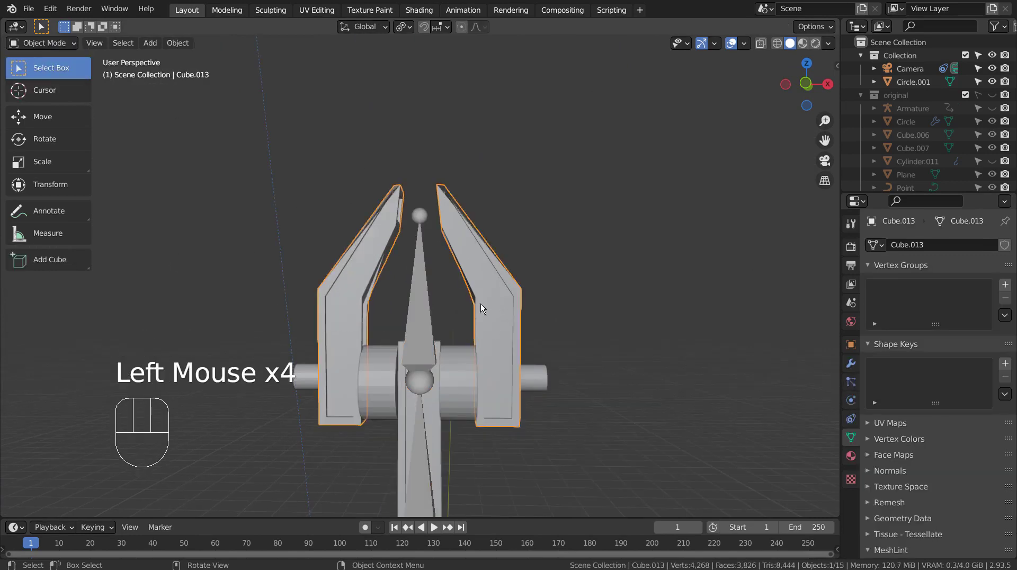
shift+click(423, 335)
key(ctrl+p)
click(423, 335)
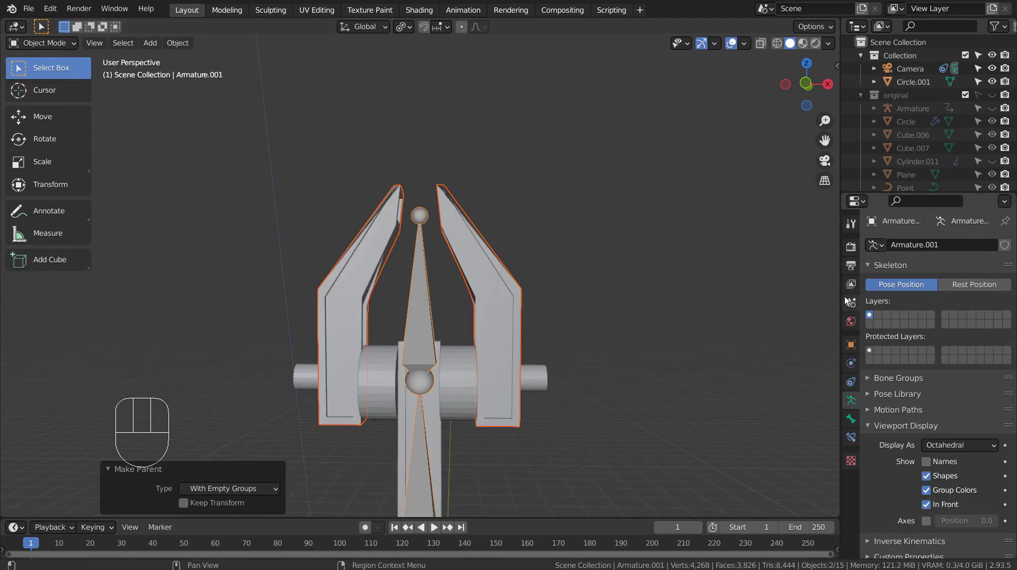
- Select all vertices of the claws, remove them from the other bone groups and assign them to the Bone.003 vertex group
click(350, 318)
key(Tab)
key(a)
click(902, 291)
click(901, 300)
click(910, 329)
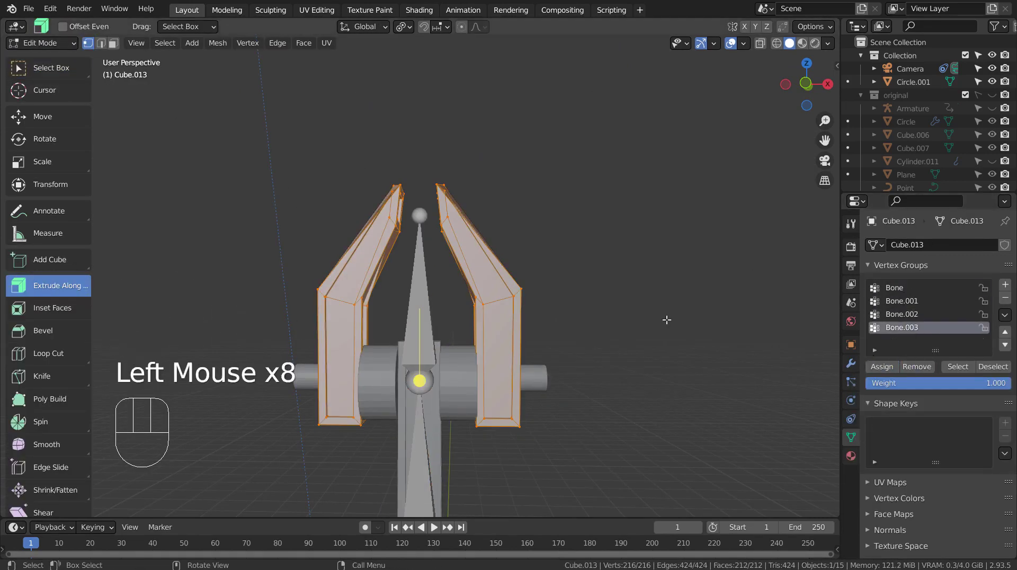
- Put the armature in Pose Mode and rotate Bone.003 by -28.3° in the right side view to test the claws
key(Tab)
key(KP_3)
click(613, 291)
click(42, 43)
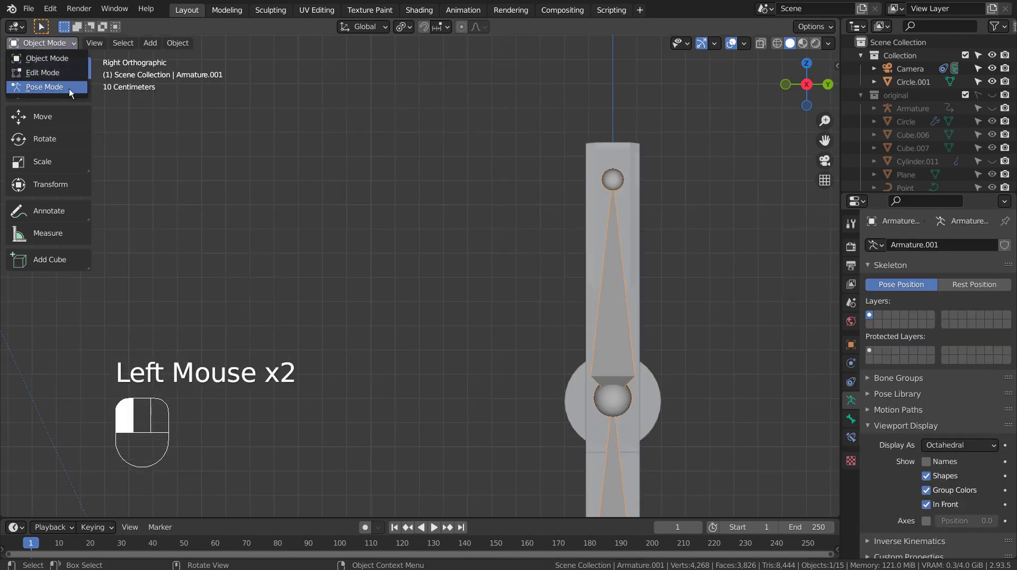
click(69, 88)
click(614, 316)
key(r)
click(548, 243)
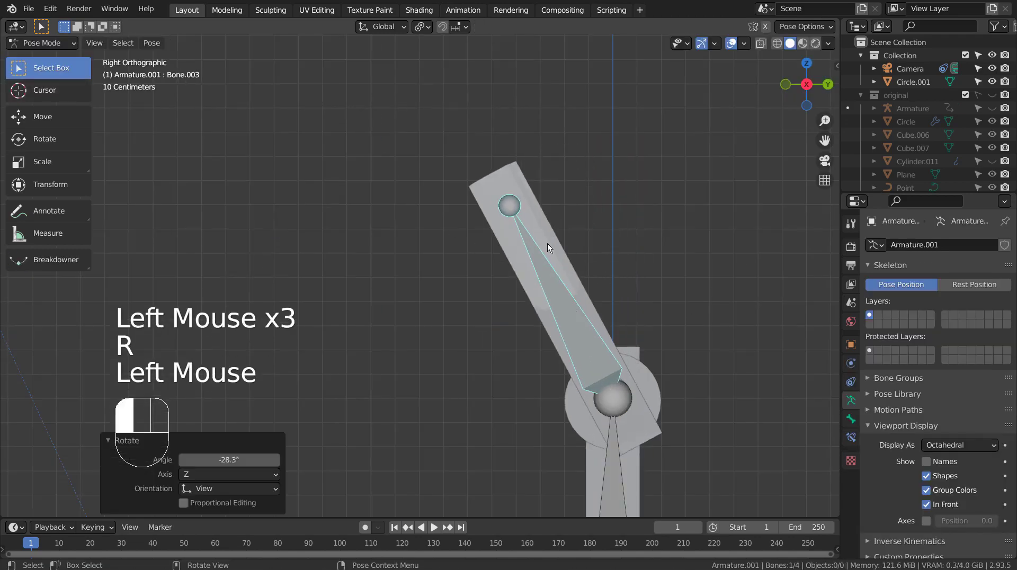
- Bend the whole arm by rotating Bone.002 by -40.6°, followed by Bone.001 and Bone
scroll(666, 387, down, 3)
shift+middle_drag(666, 387, 486, 239)
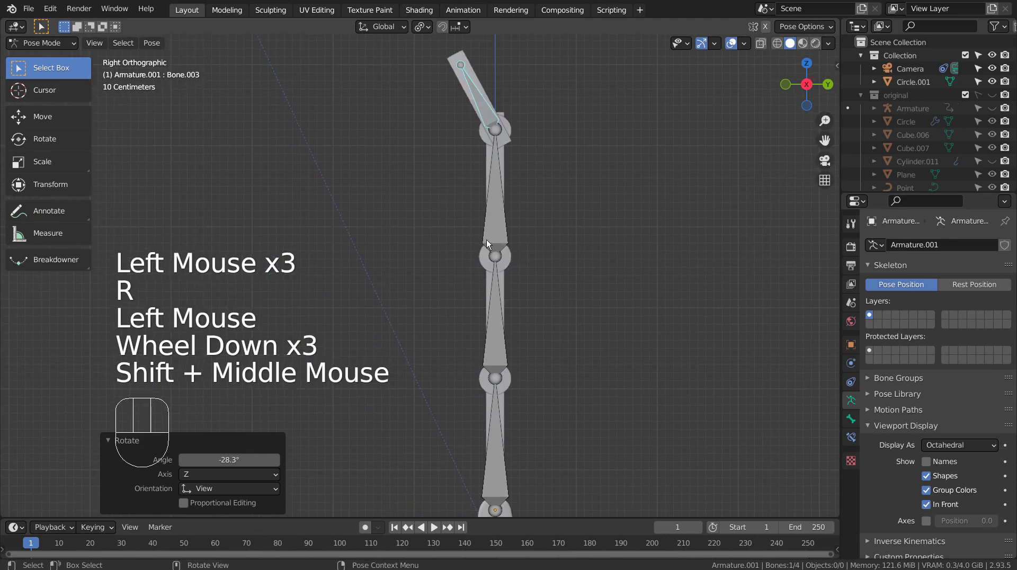
click(486, 239)
key(r)
click(533, 282)
click(499, 348)
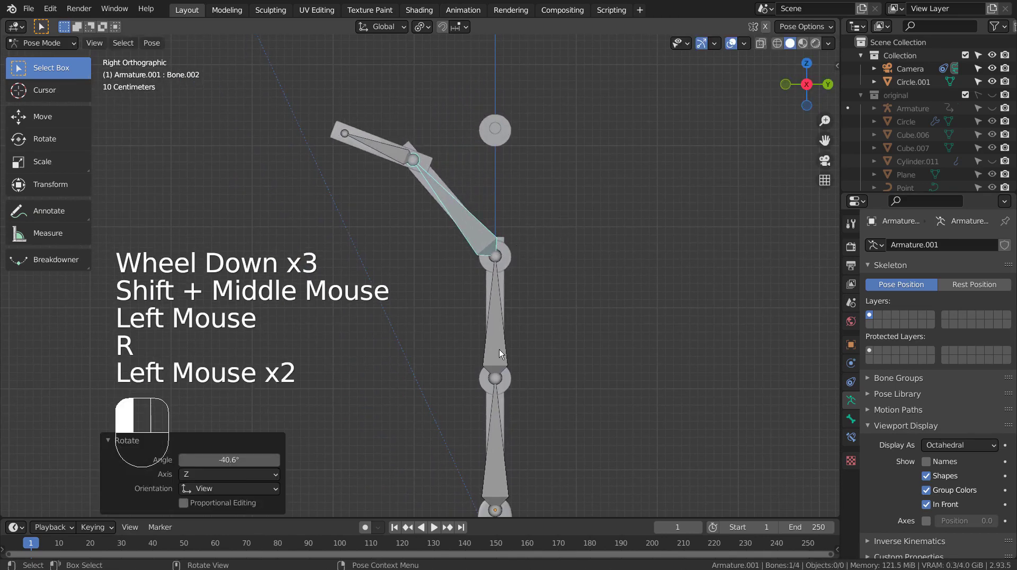
key(r)
click(519, 434)
click(503, 467)
key(r)
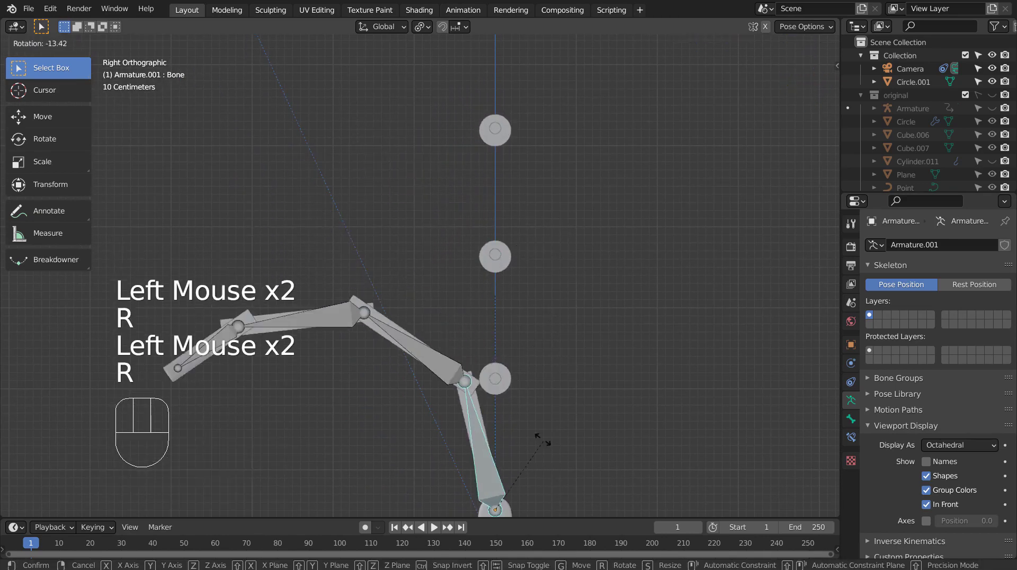
click(523, 410)
- Undo all test rotations of the arm bones back to the straight pose
scroll(520, 413, down, 3)
middle_drag(520, 413, 481, 405)
key(ctrl+z)
key(ctrl+z)
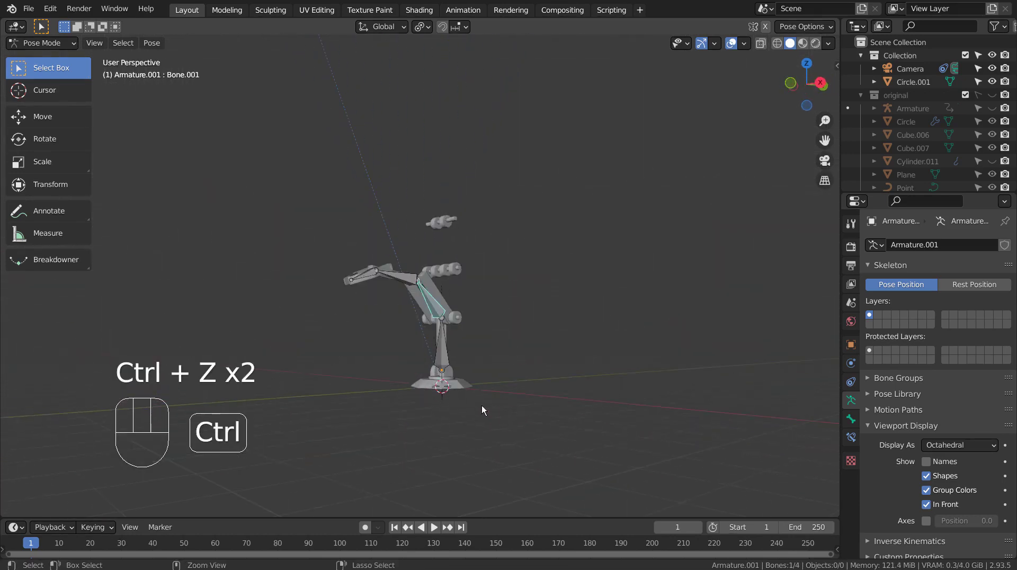
key(ctrl+z)
key(ctrl+z)
key(ctrl+z)
key(ctrl+z)
key(ctrl+z)
scroll(478, 276, up, 3)
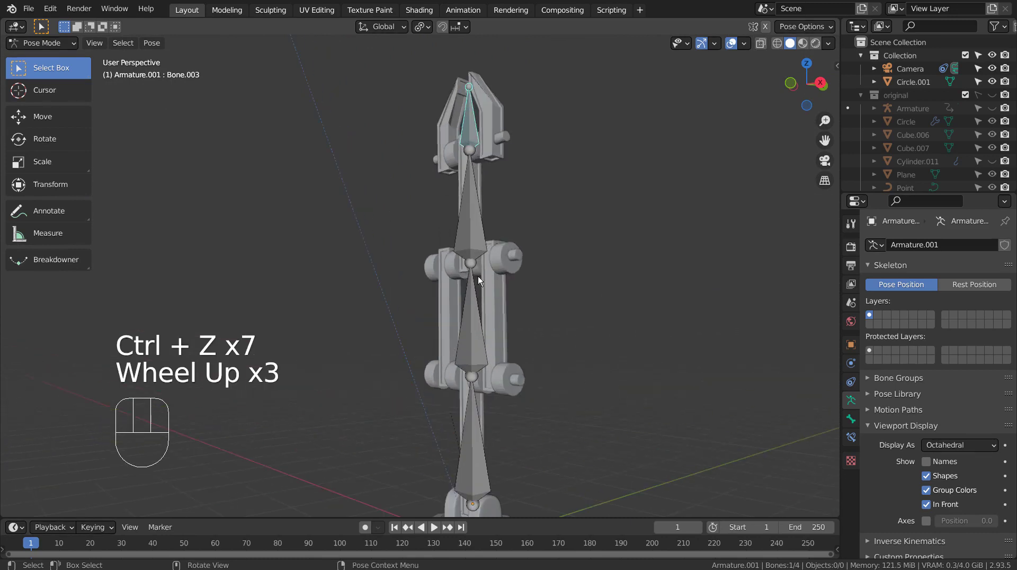
- Return to Object Mode and join the cylinders and axle at the lower joint of the side bars into one object
mouse_move(492, 398)
middle_down()
mouse_move(551, 411)
mouse_move(490, 383)
middle_up()
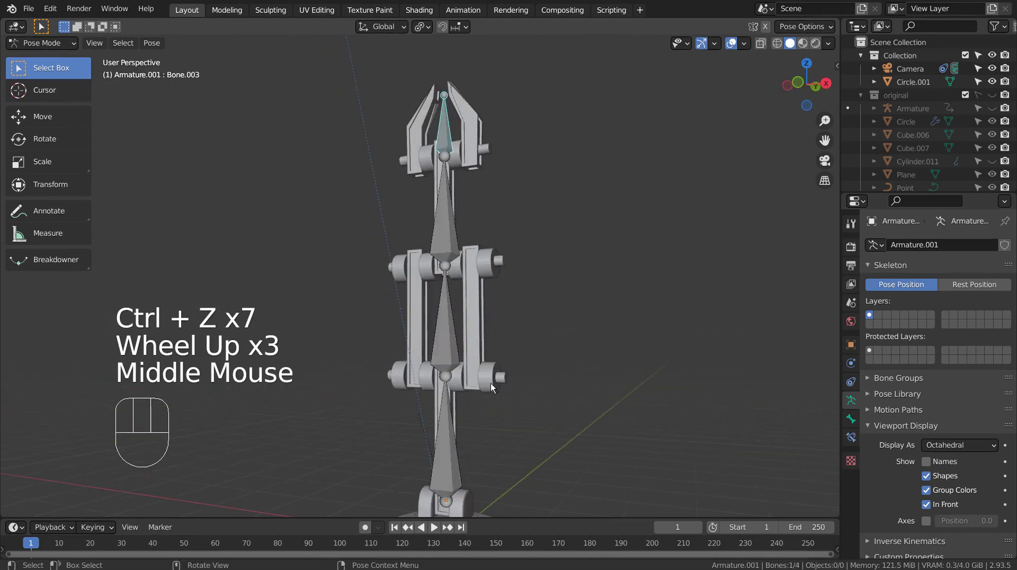
click(46, 46)
click(32, 59)
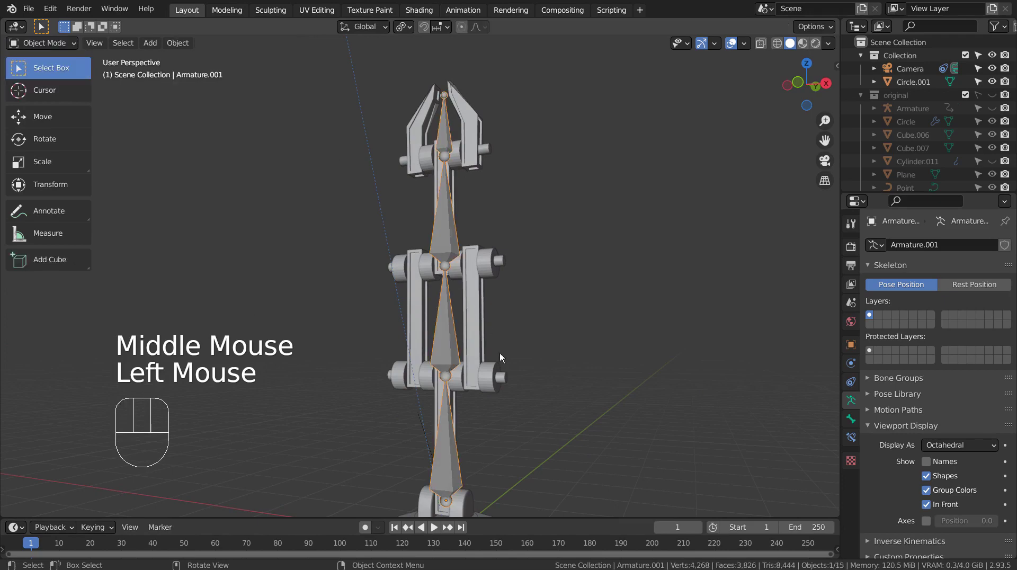
click(490, 376)
scroll(490, 376, up, 2)
shift+middle_drag(517, 390, 521, 351)
shift+click(522, 352)
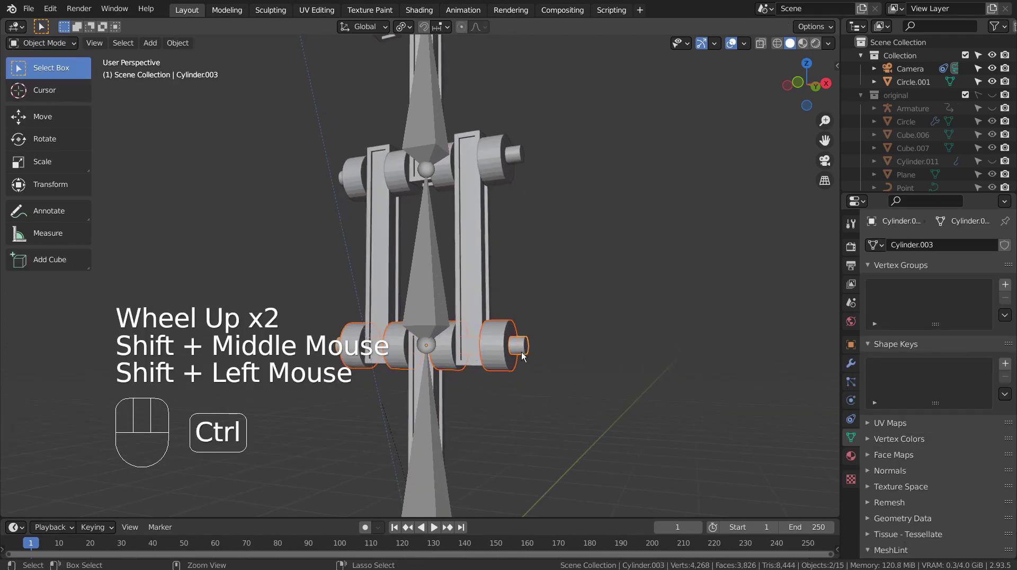
key(ctrl+j)
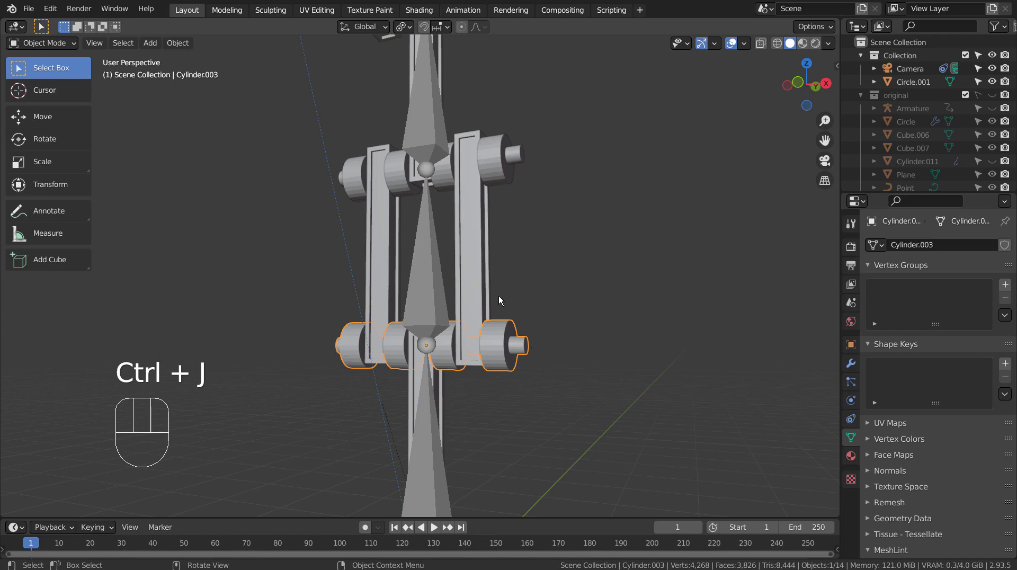
- Add a Child Of constraint to the joined lower joint with the side bars Cube.011 as target
click(501, 330)
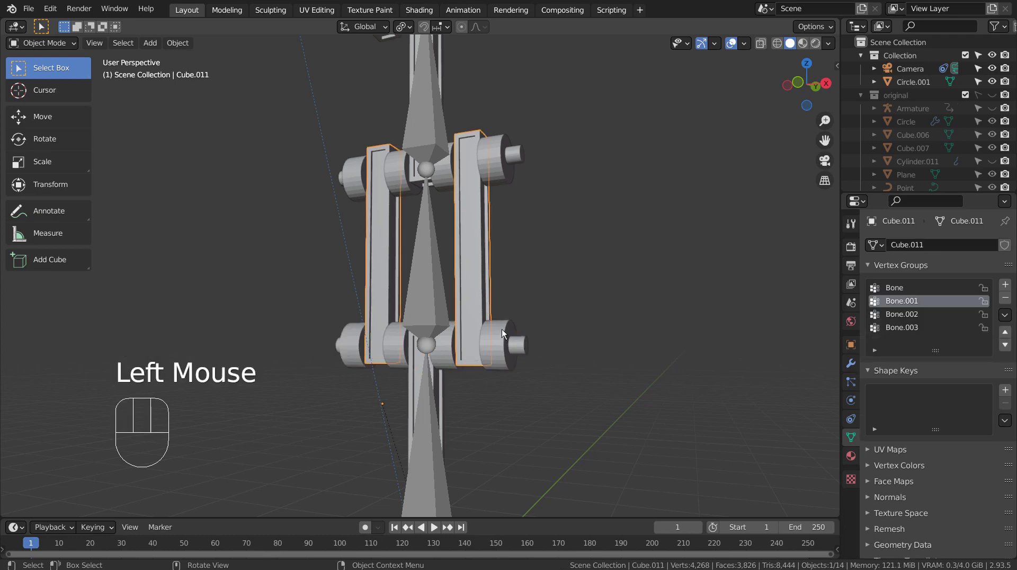
click(507, 348)
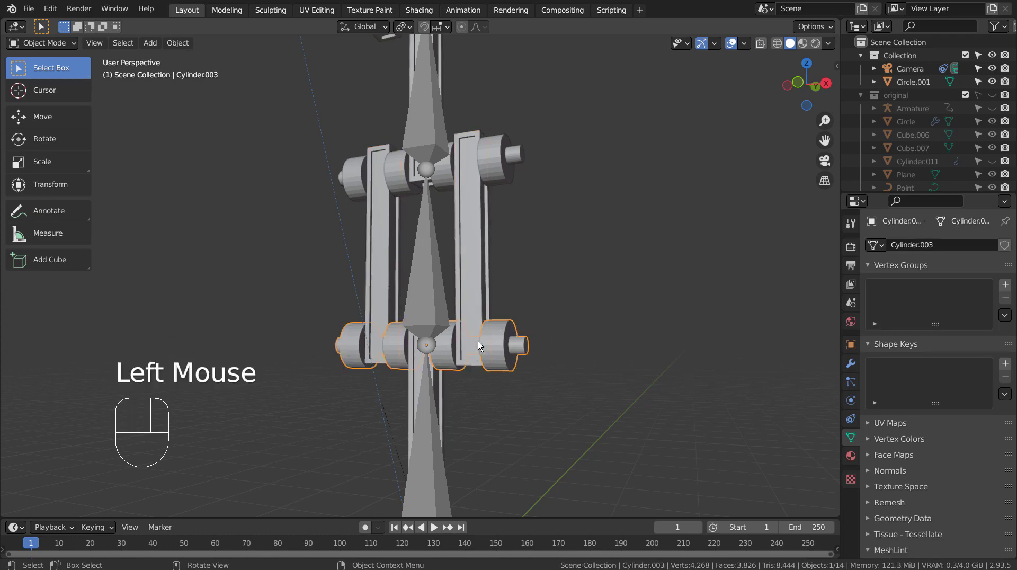
click(850, 402)
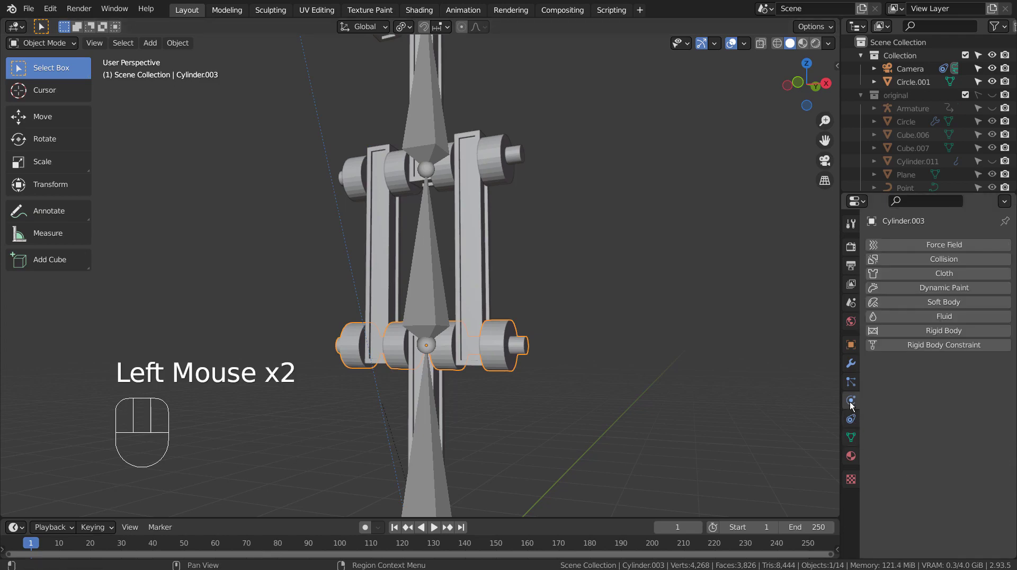
click(850, 419)
click(958, 244)
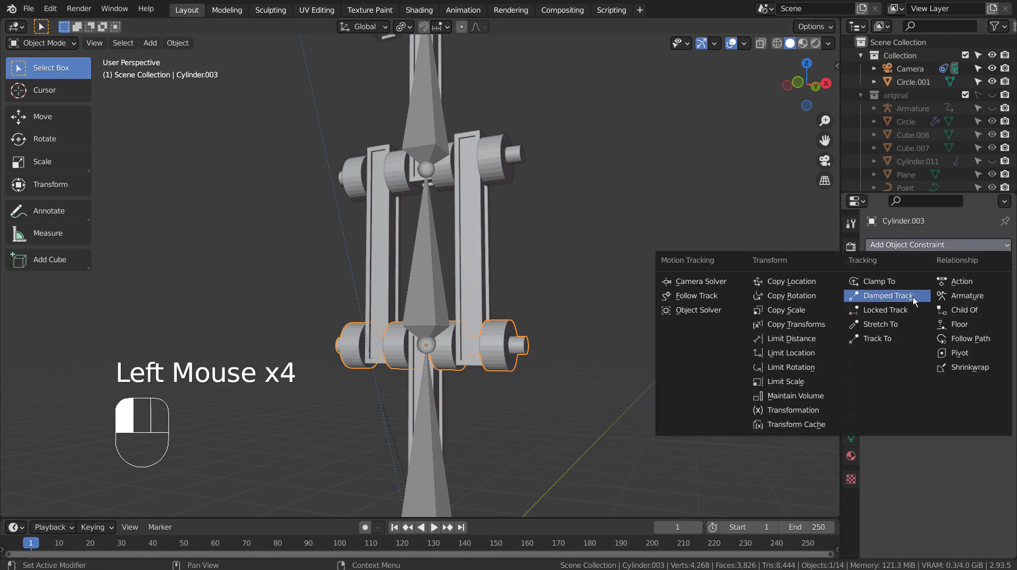
click(974, 309)
click(988, 287)
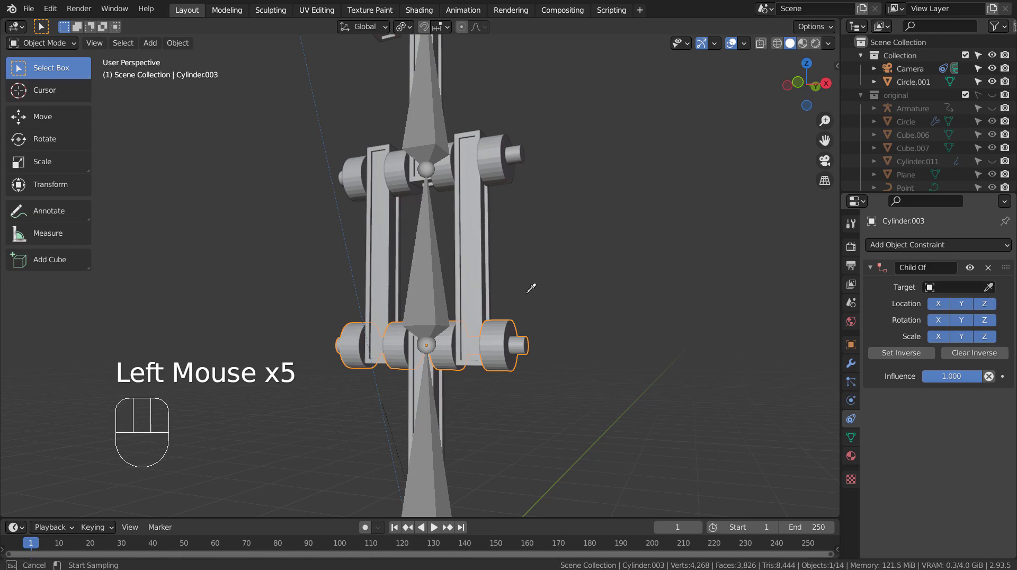
click(528, 286)
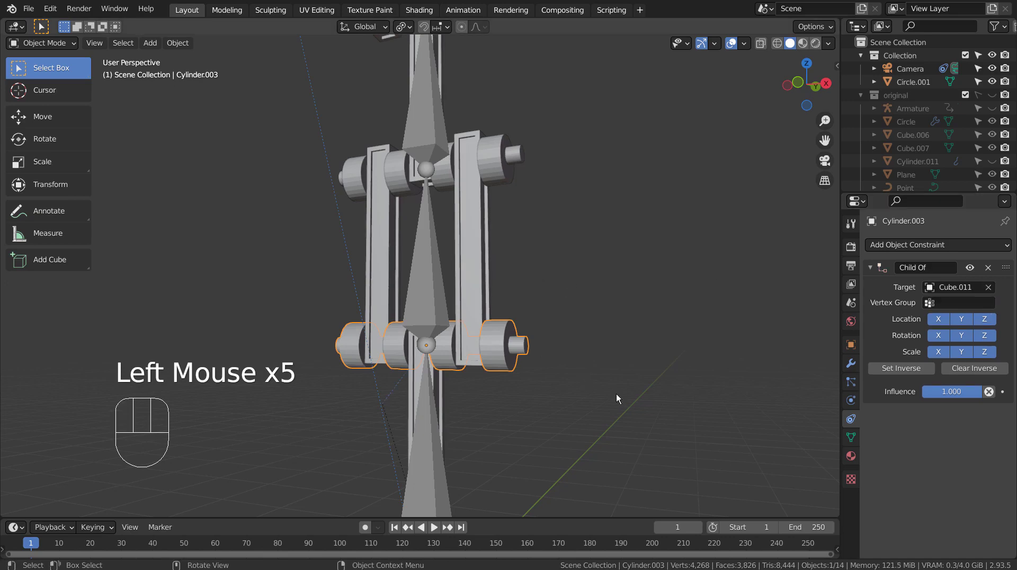
- Put the armature in Pose Mode and rotate Bone by -47.1° in the right side view to test the joint's constraint
click(46, 45)
click(455, 170)
click(414, 268)
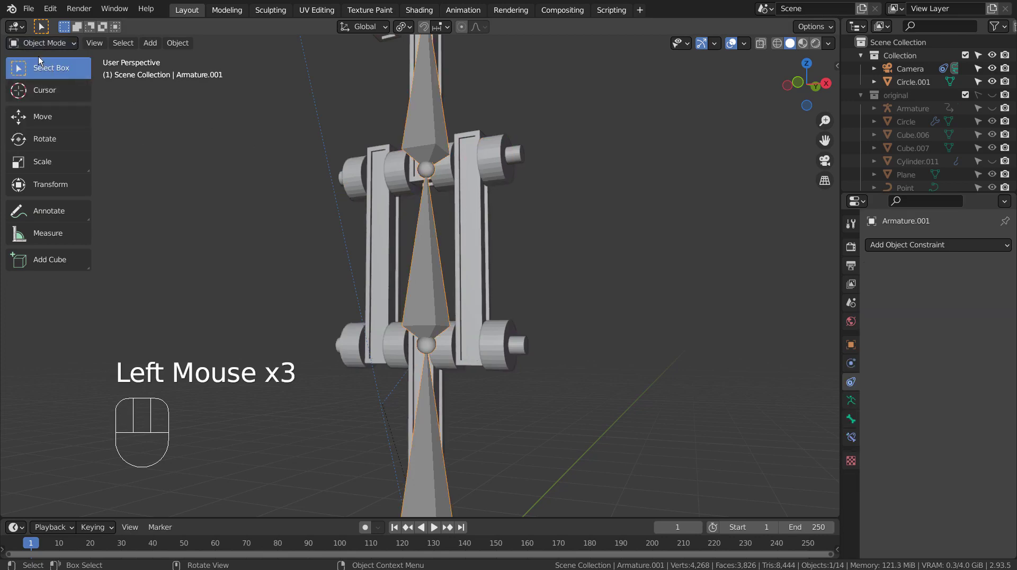
drag(32, 46, 39, 91)
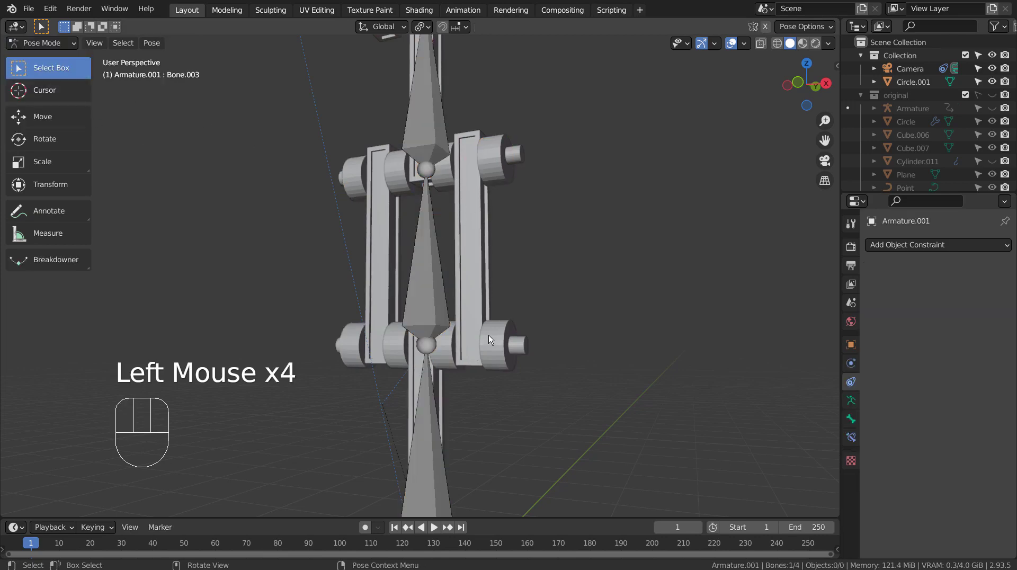
click(432, 420)
key(KP_3)
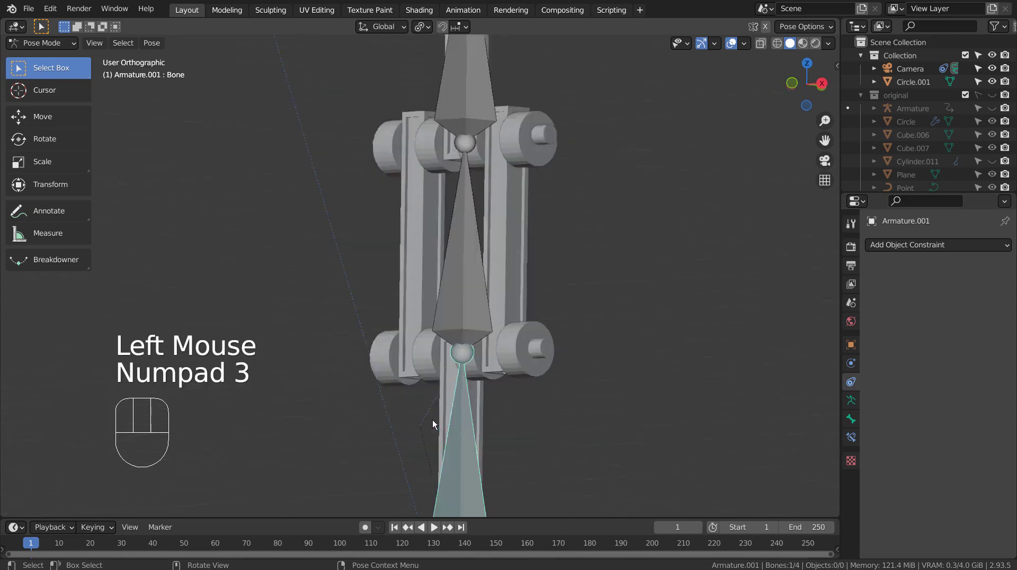
key(r)
click(431, 291)
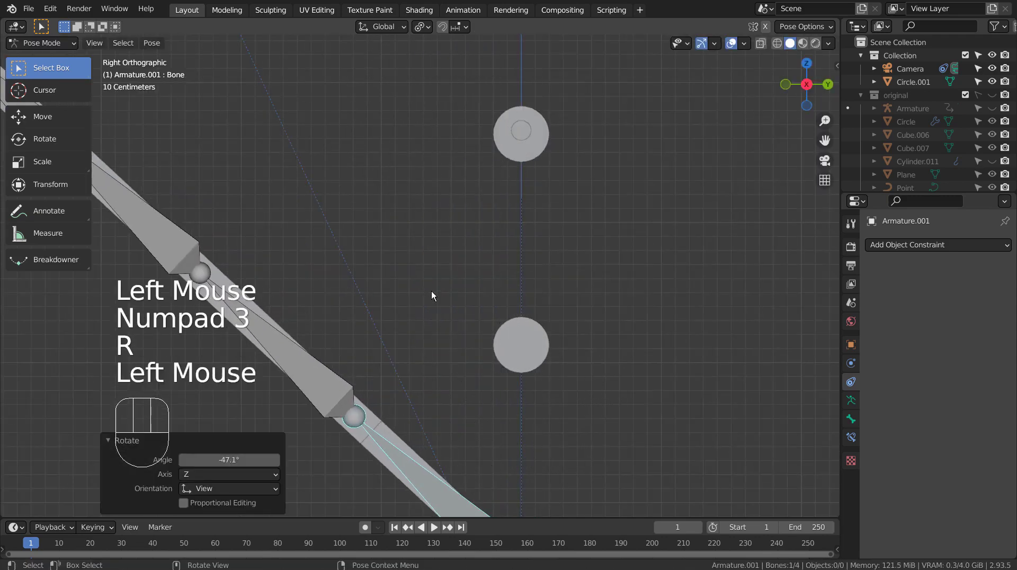
middle_drag(431, 291, 570, 268)
scroll(568, 319, down, 3)
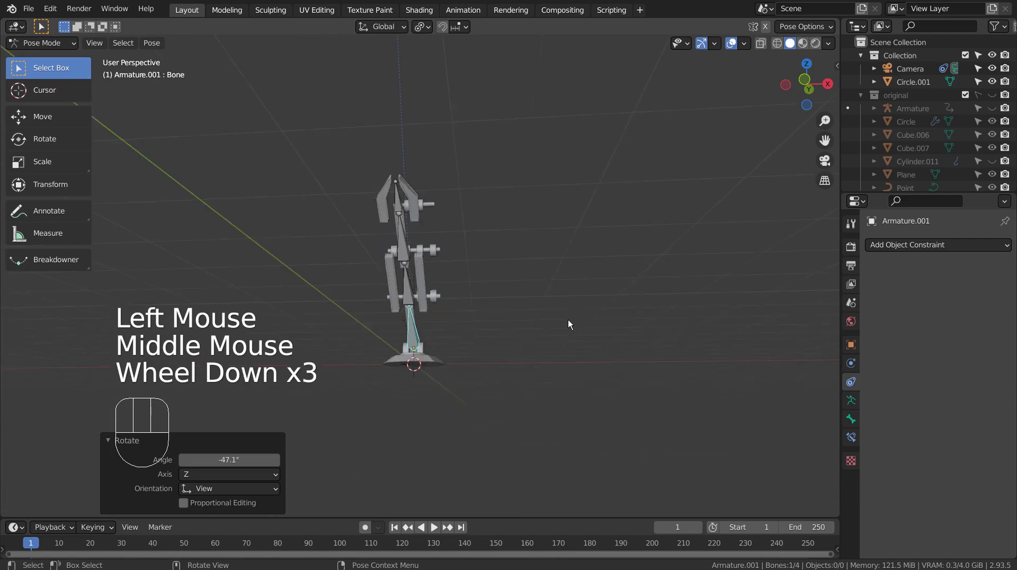
middle_drag(568, 319, 409, 288)
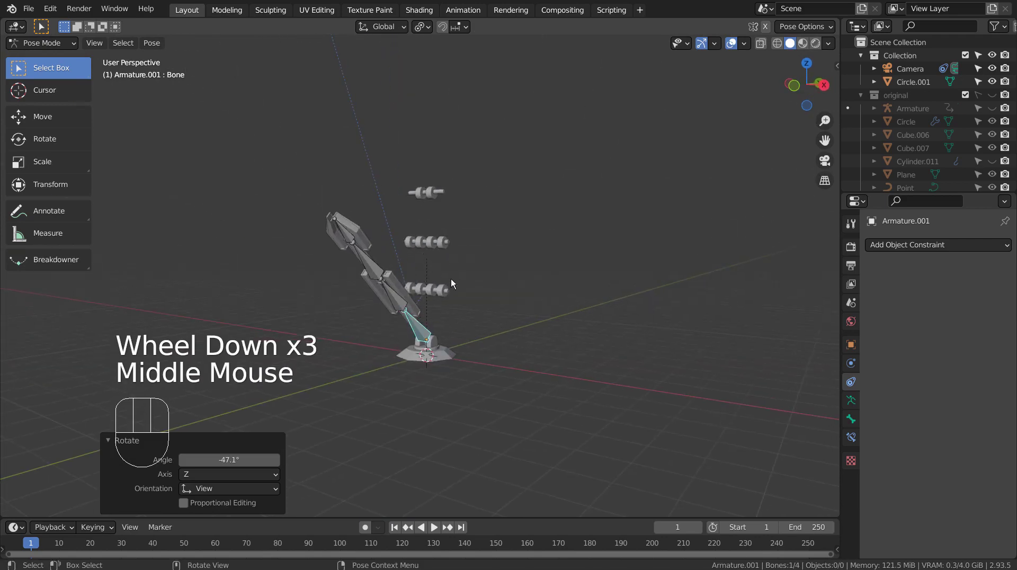
scroll(466, 314, up, 5)
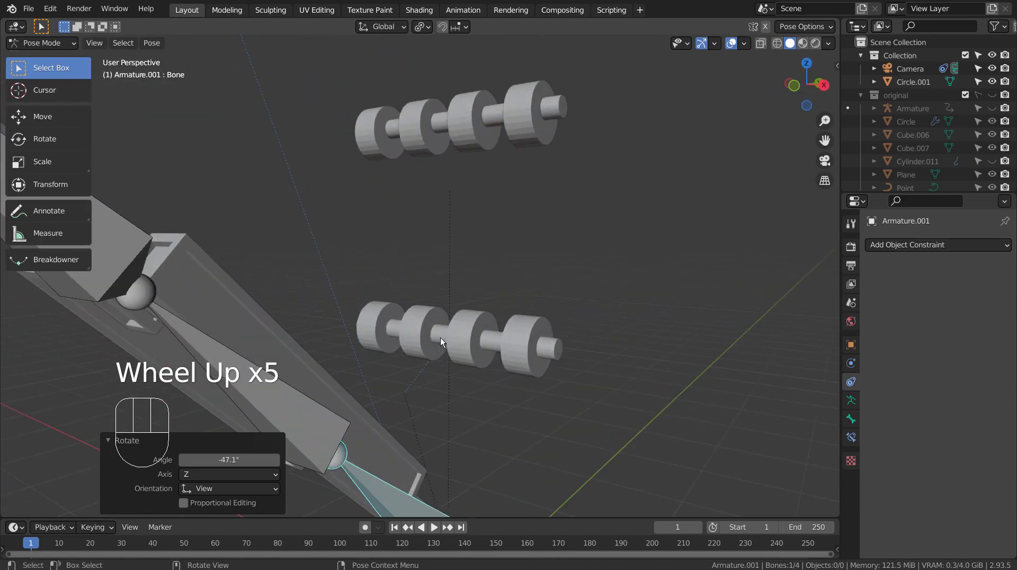
- Undo the test pose and delete the Child Of constraint from the lower joint
key(ctrl+z)
key(ctrl+z)
key(ctrl+z)
key(ctrl+z)
key(ctrl+z)
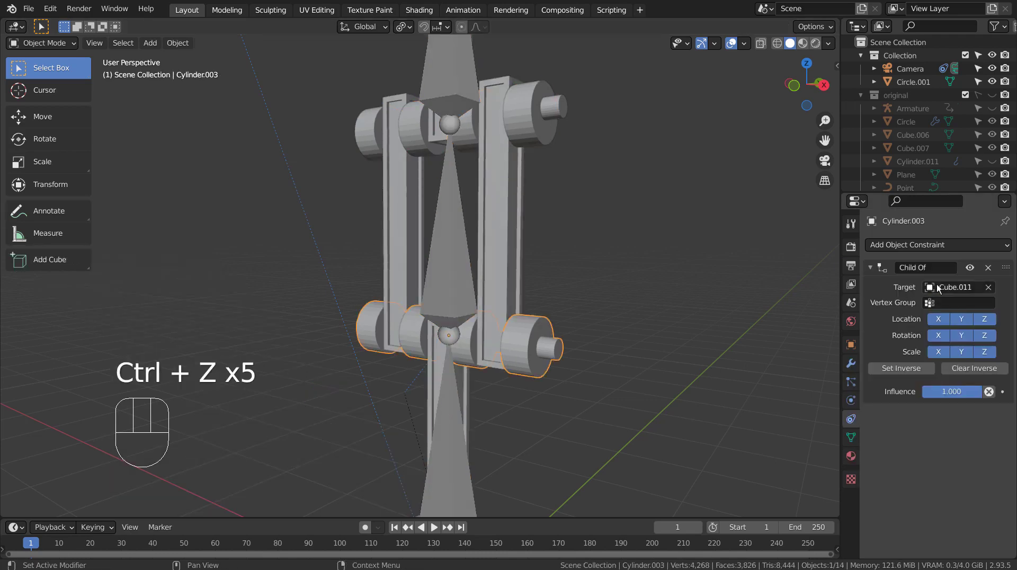
click(988, 268)
click(533, 324)
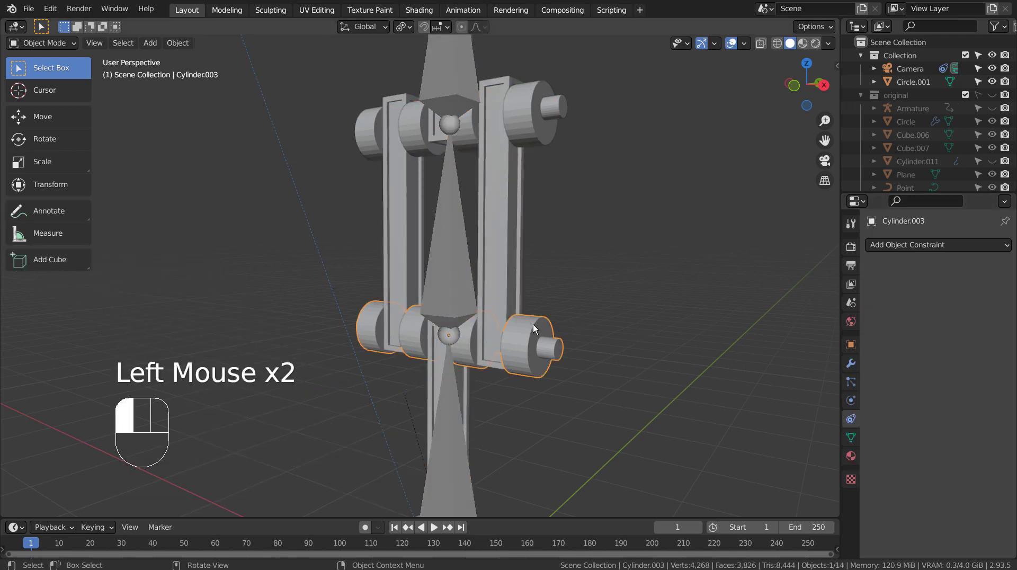
- Join the side bars and the lower joint's cylinders into one object
middle_drag(533, 325, 506, 356)
click(507, 354)
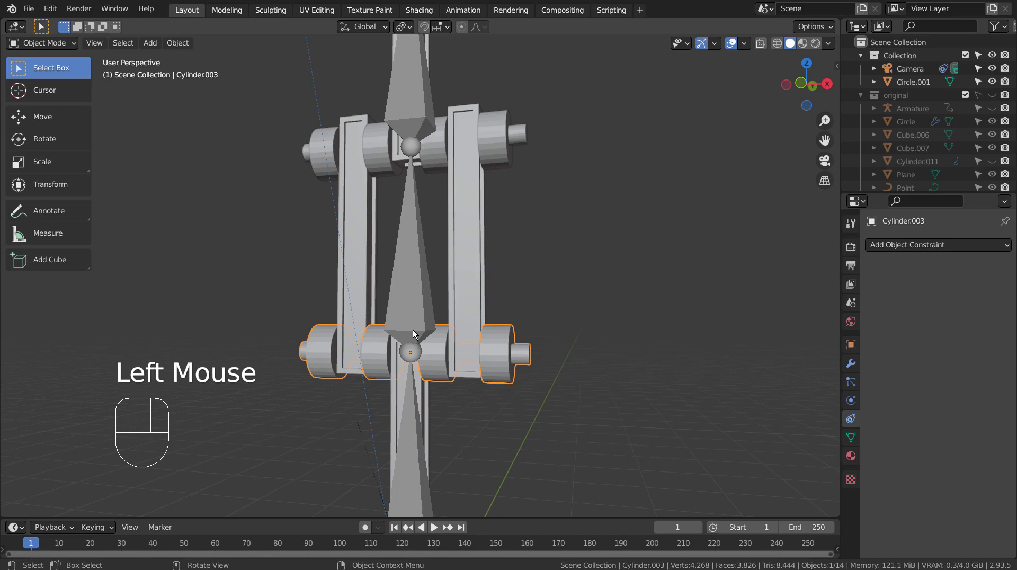
middle_drag(418, 334, 394, 347)
scroll(394, 347, down, 3)
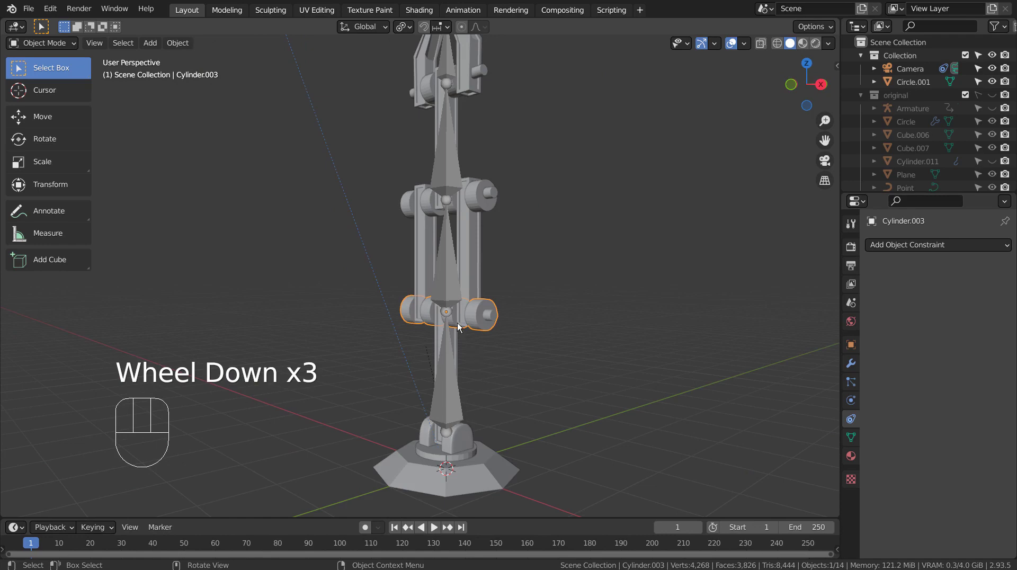
click(464, 275)
shift+click(483, 317)
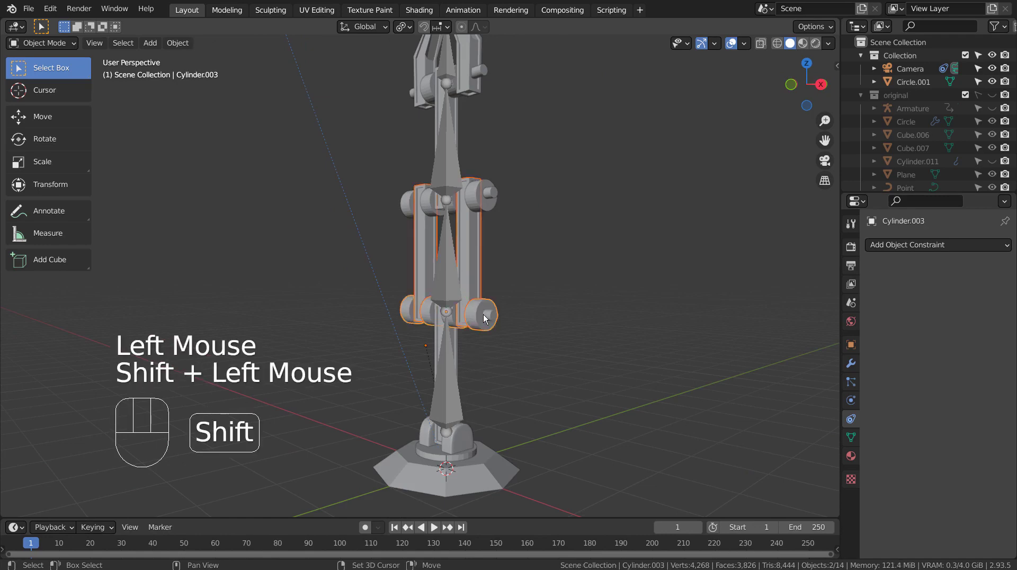
key(ctrl+j)
click(503, 279)
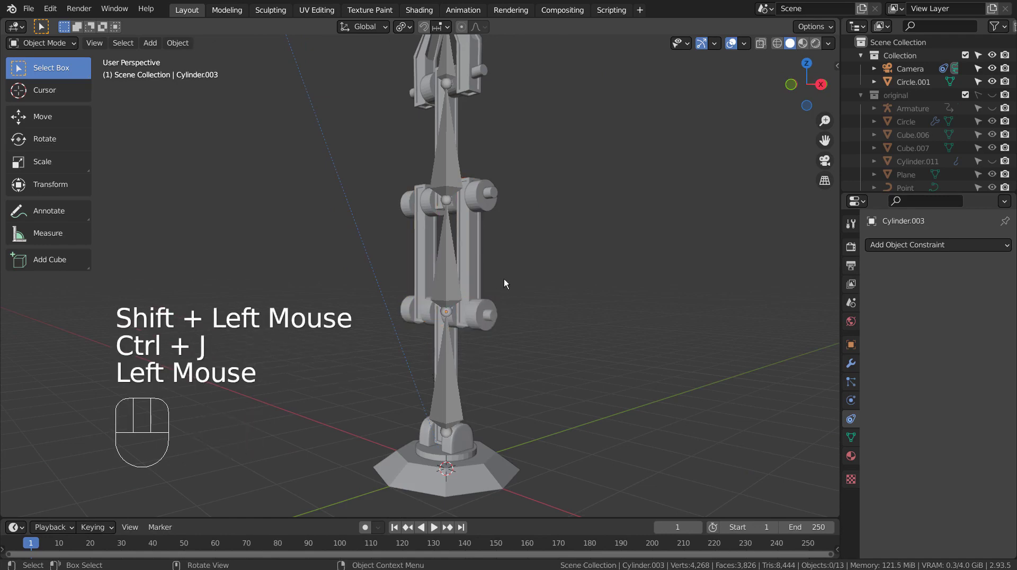
- Put the armature in Pose Mode, test-rotate Bone.001 by about -36° in the right side view, and undo that rotation
click(446, 287)
click(49, 54)
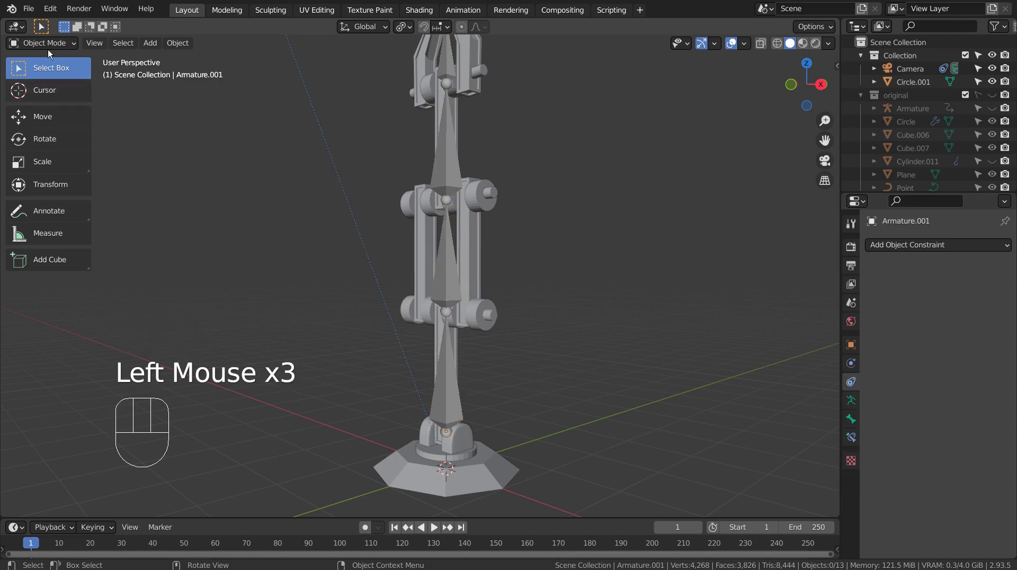
click(49, 51)
click(47, 44)
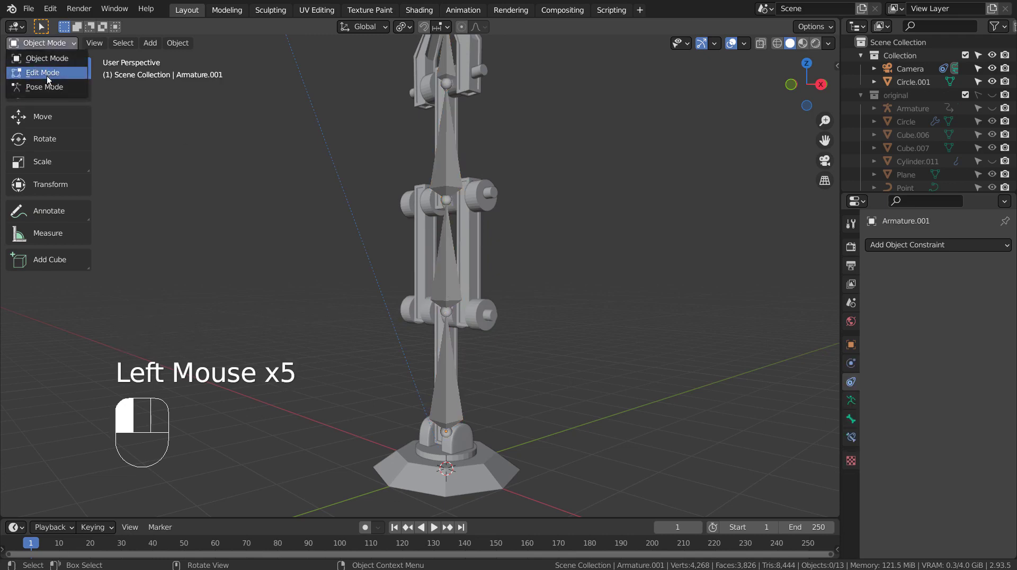
click(45, 87)
click(441, 293)
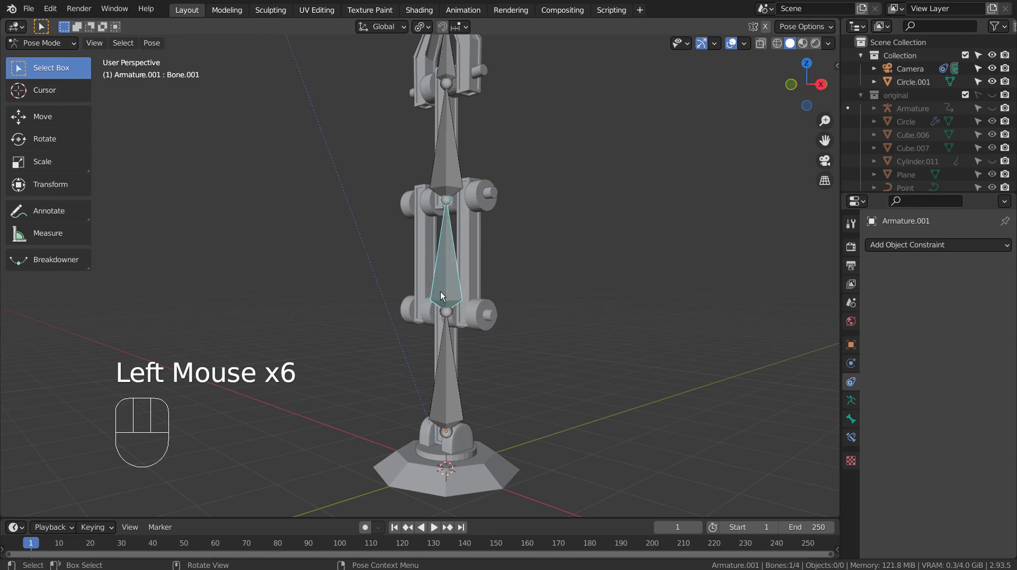
key(KP_3)
key(KP_3)
key(r)
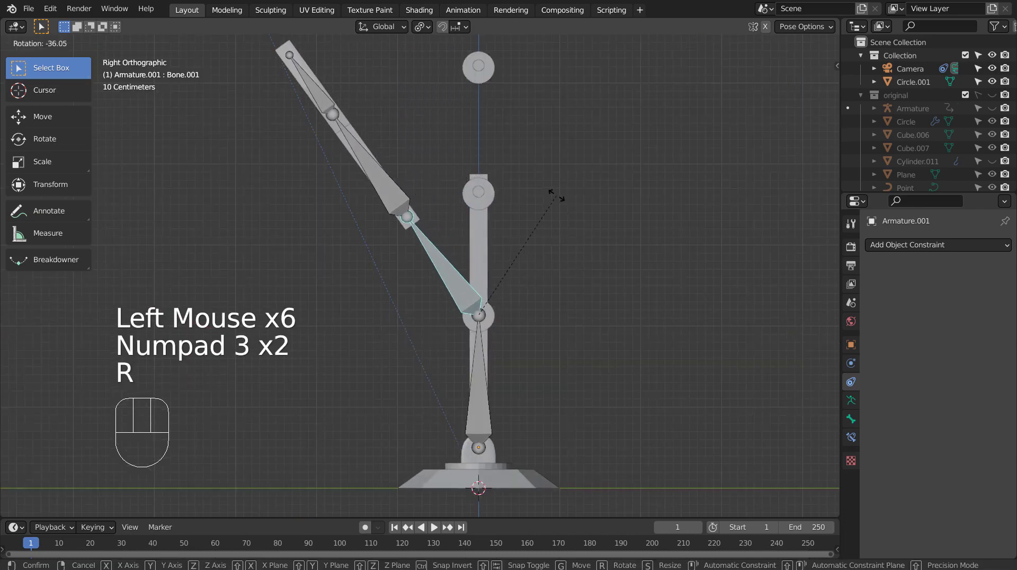
click(557, 196)
key(ctrl+z)
- Rotate Bone by -41.9° in the right side view and inspect how the joined side bars respond
click(481, 391)
key(r)
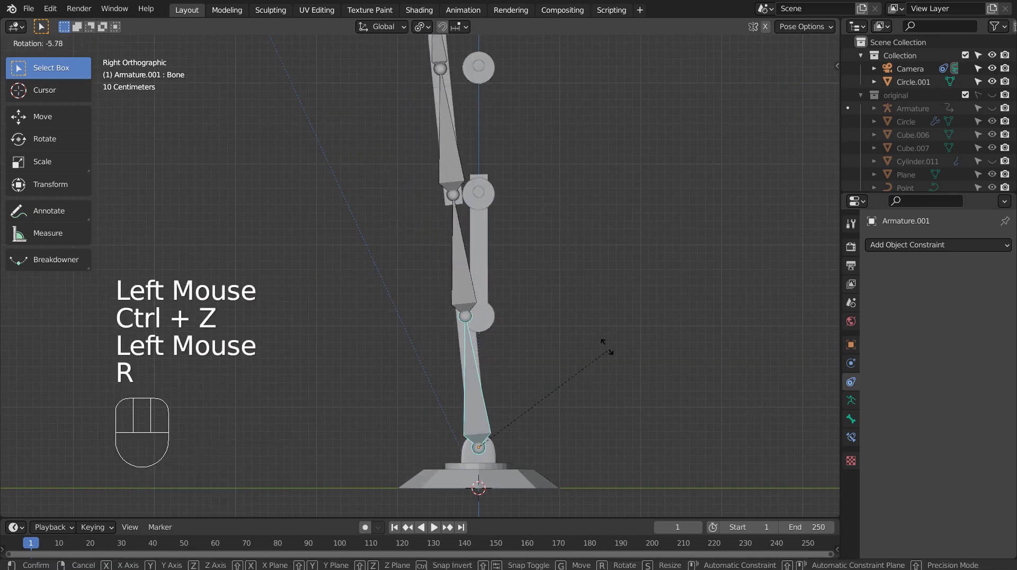
click(570, 298)
middle_drag(570, 299, 627, 310)
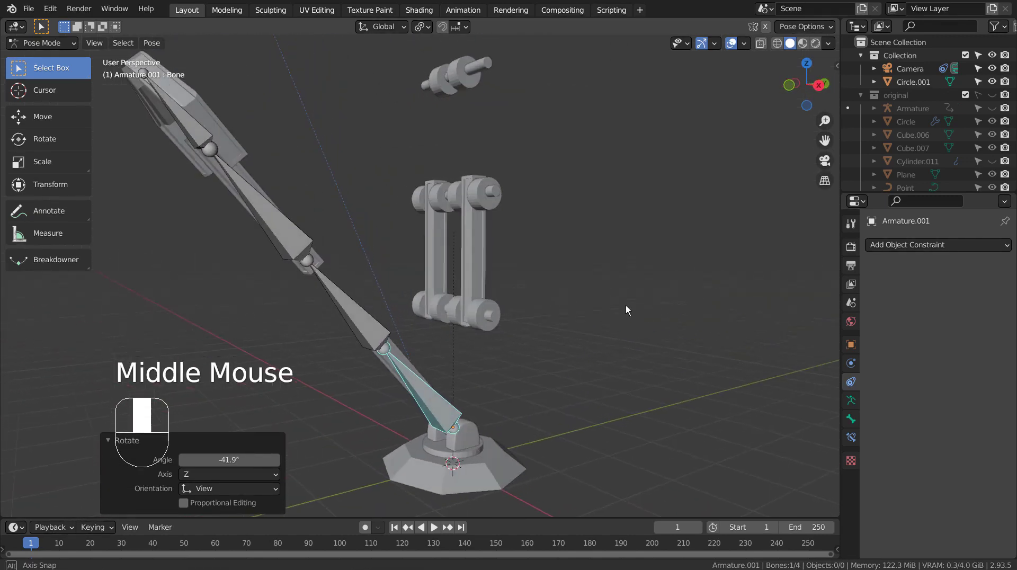
middle_drag(556, 337, 429, 295)
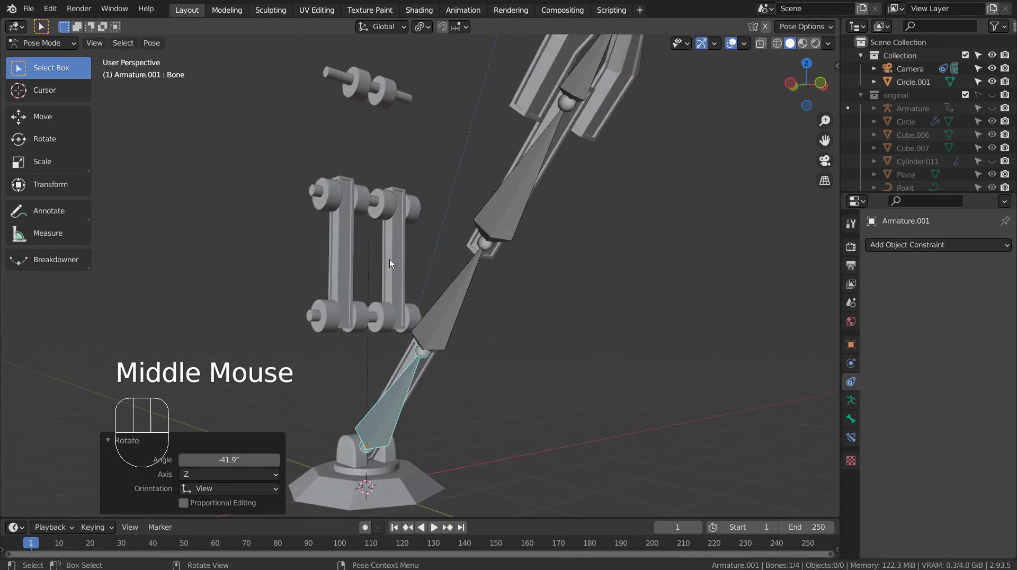
- Undo the test pose and the joining of the side bars with the lower joint
key(ctrl+z)
key(ctrl+z)
key(ctrl+z)
key(ctrl+z)
key(ctrl+z)
key(ctrl+z)
key(ctrl+z)
key(ctrl+z)
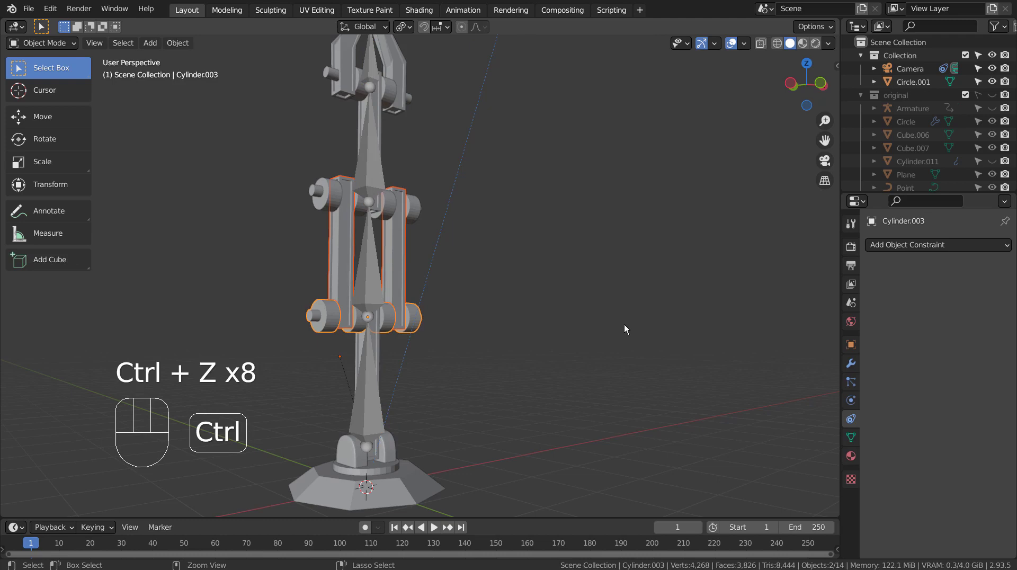
- Parent the lower joint of the side bars to the armature using Armature Deform With Empty Groups
scroll(545, 359, up, 5)
scroll(545, 359, down, 5)
middle_drag(550, 417, 500, 375)
shift+click(445, 295)
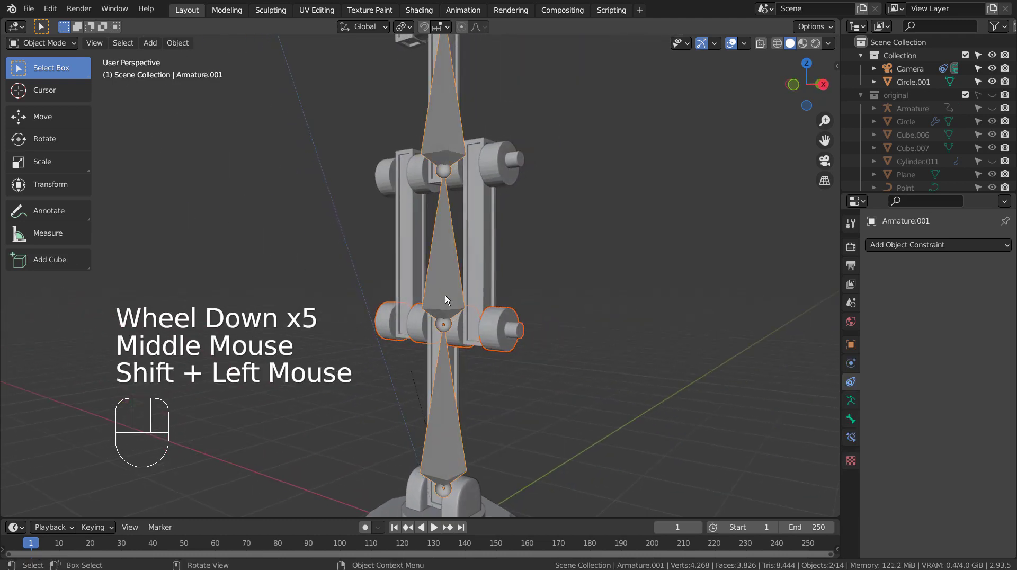
key(ctrl+p)
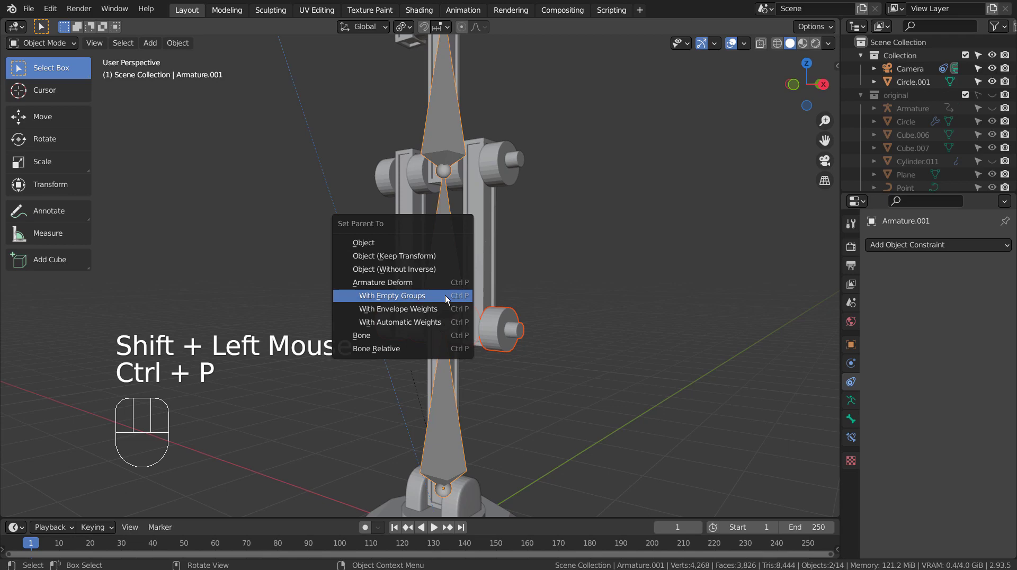
click(444, 295)
- Select all of the lower joint's vertices in Edit Mode and remove them from the Bone.001, Bone.002 and Bone.003 vertex groups
click(512, 317)
key(Tab)
key(a)
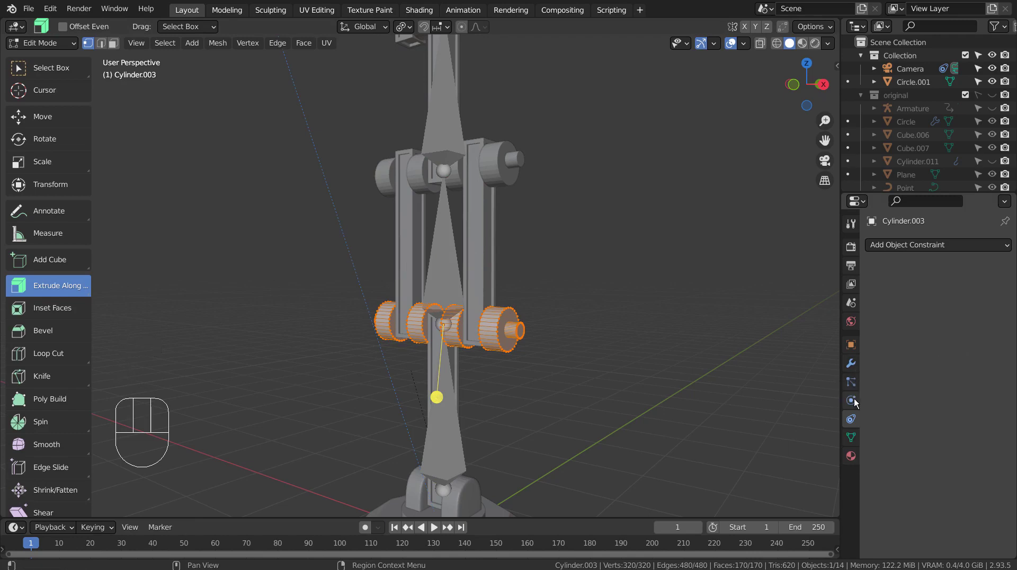
click(851, 437)
click(934, 295)
click(932, 288)
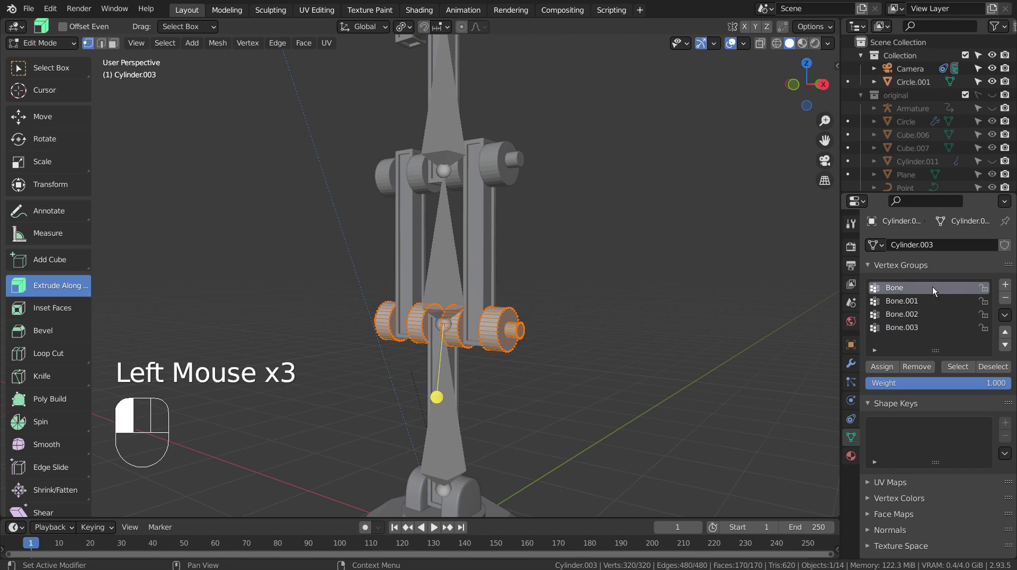
click(929, 304)
click(916, 366)
click(913, 314)
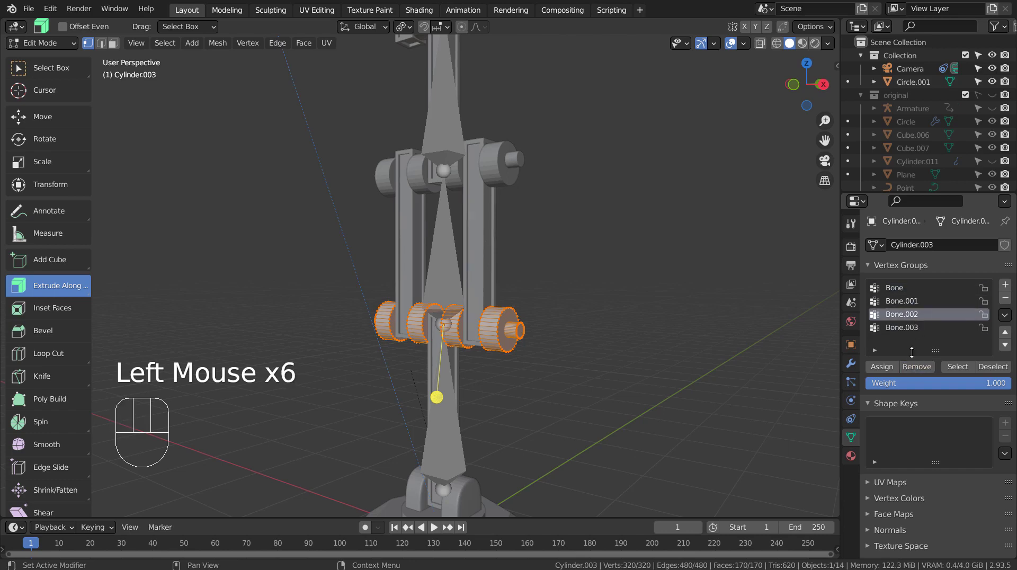
click(919, 369)
click(913, 327)
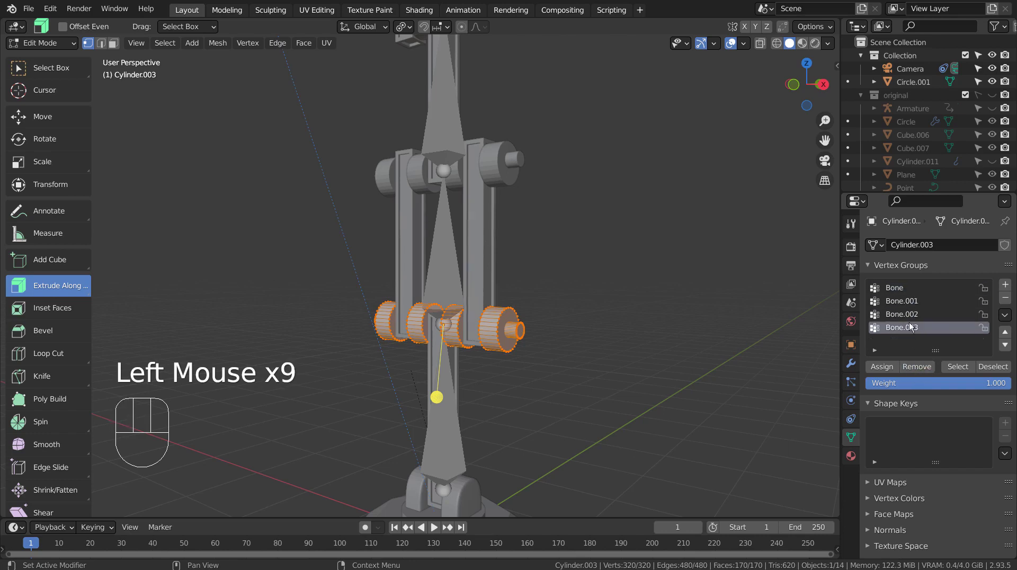
- Assign the lower joint's vertices to the Bone vertex group and return to Object Mode
click(900, 287)
click(883, 368)
key(Tab)
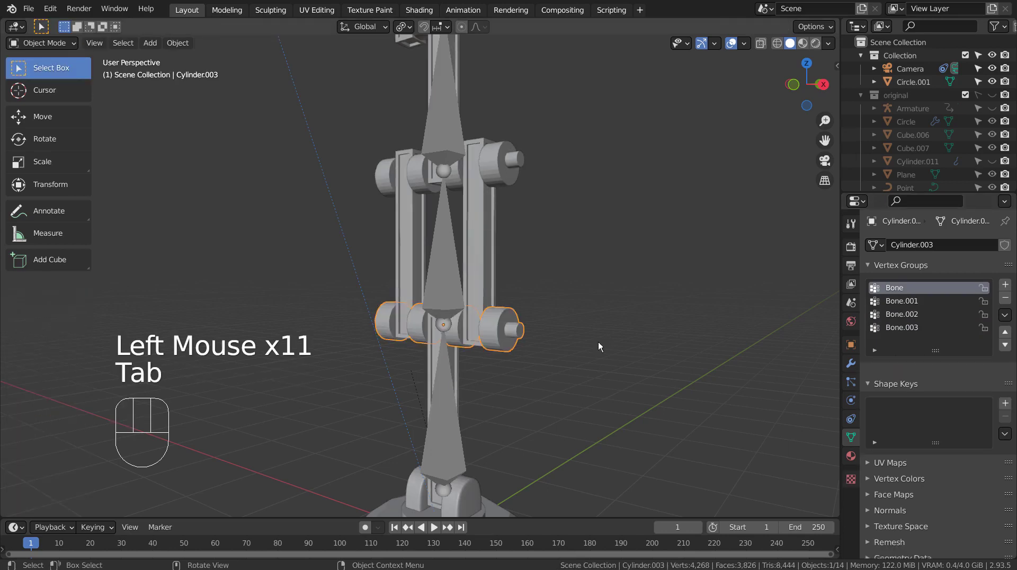
- Put the armature in Pose Mode and rotate Bone in the right side view to test the lower joint's binding
click(424, 418)
click(443, 431)
click(446, 448)
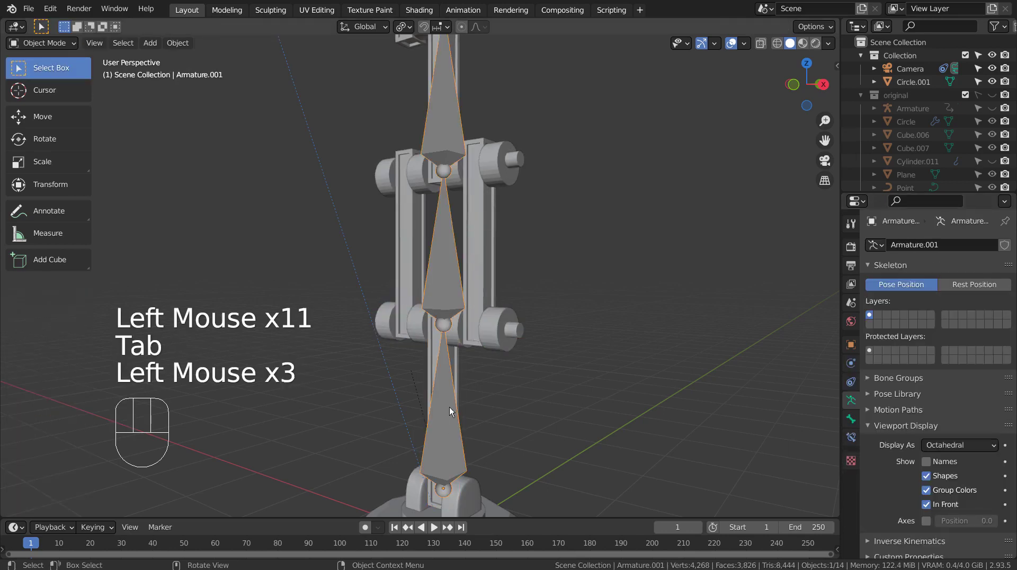
click(42, 43)
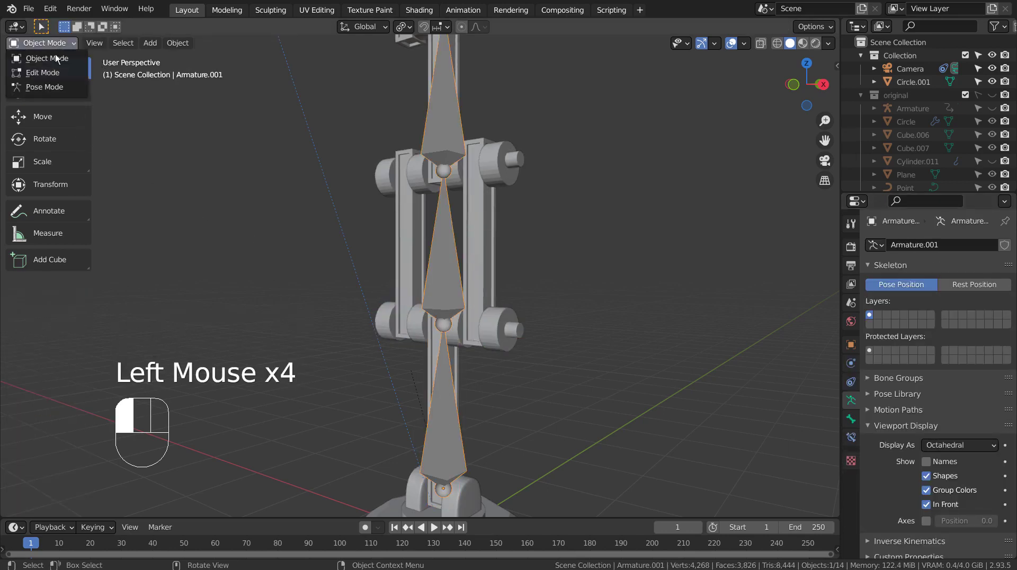
click(55, 87)
click(437, 400)
key(KP_3)
key(KP_Enter)
key(KP_3)
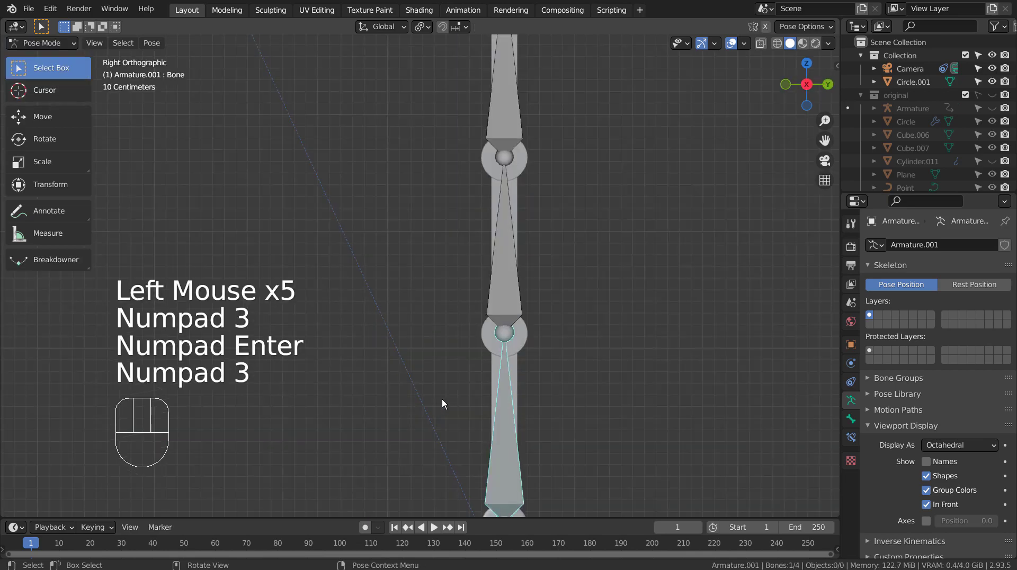
key(r)
click(498, 256)
middle_drag(498, 257, 654, 330)
- Undo the test rotation of Bone and return to Object Mode
key(ctrl+z)
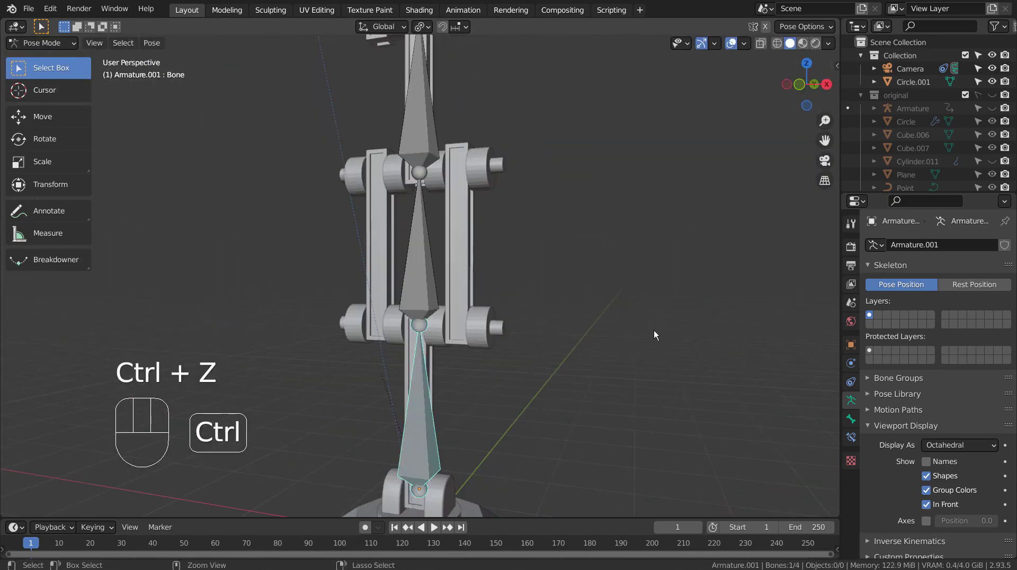
key(ctrl+z)
key(ctrl+shift+z)
click(446, 221)
click(42, 44)
click(48, 61)
- Parent the cylinders at the upper joint of the side bars to the armature, leaving out their axle
click(434, 174)
shift+click(415, 287)
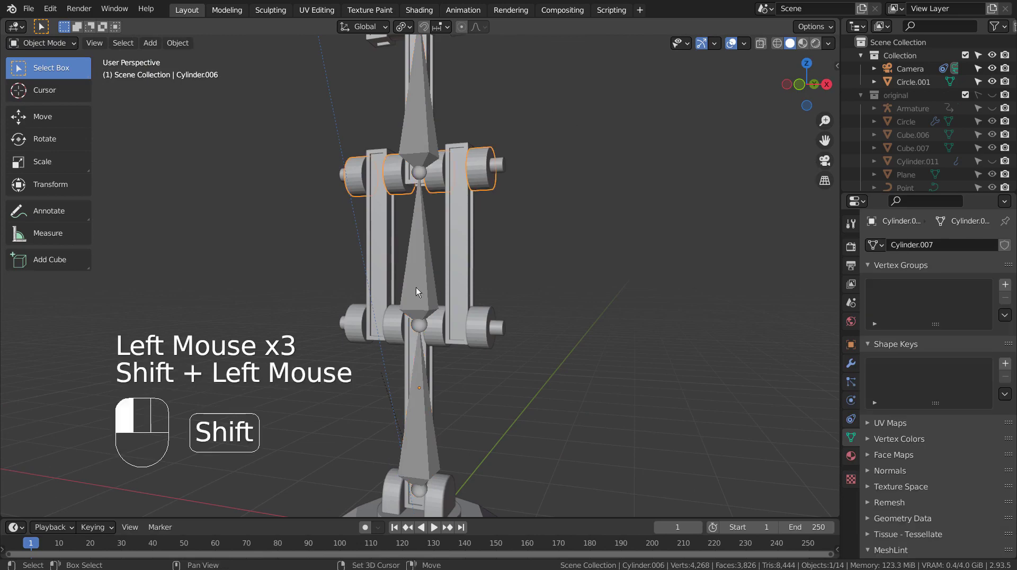
key(ctrl+p)
click(406, 326)
- Select all vertices of the upper joint's cylinders in Edit Mode and assign them to the Bone.001 vertex group
key(Tab)
key(Tab)
click(479, 169)
key(Tab)
key(a)
click(901, 314)
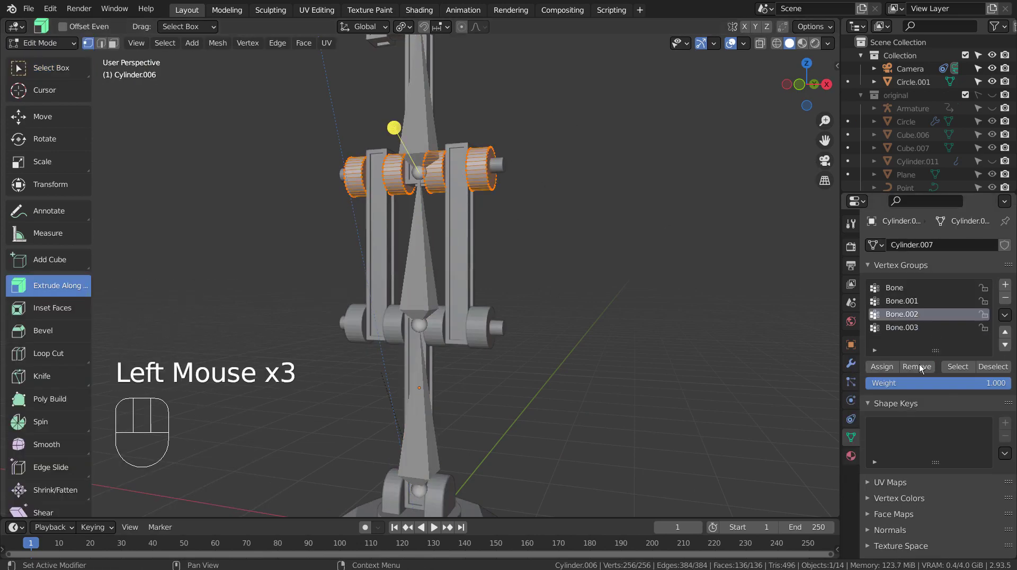
click(882, 368)
key(Tab)
- Put the armature in Pose Mode and rotate Bone.001 in the right side view to test the upper joint's cylinders
click(465, 277)
drag(43, 44, 45, 86)
click(419, 260)
key(KP_3)
key(r)
click(484, 204)
middle_drag(484, 204, 538, 161)
- Undo the test pose and the recent vertex group changes on the upper joint's cylinders
key(ctrl+z)
key(ctrl+z)
key(ctrl+z)
key(ctrl+z)
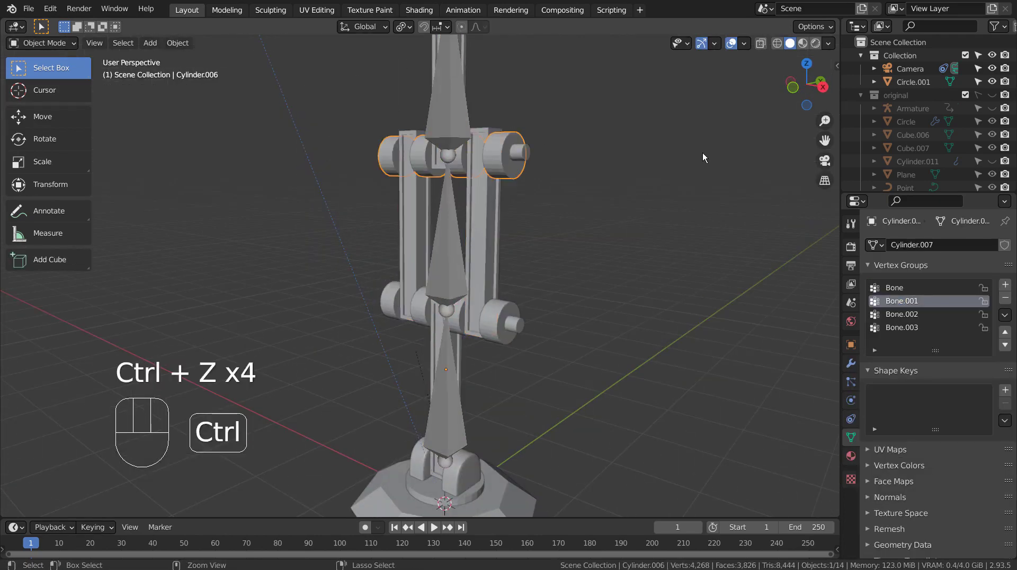
key(ctrl+z)
key(ctrl+z)
key(ctrl+z)
key(ctrl+z)
key(ctrl+z)
key(ctrl+z)
- Join the cylinders and the axle at the upper joint of the side bars into one object
click(531, 158)
key(Tab)
click(510, 152)
shift+click(522, 148)
key(ctrl+j)
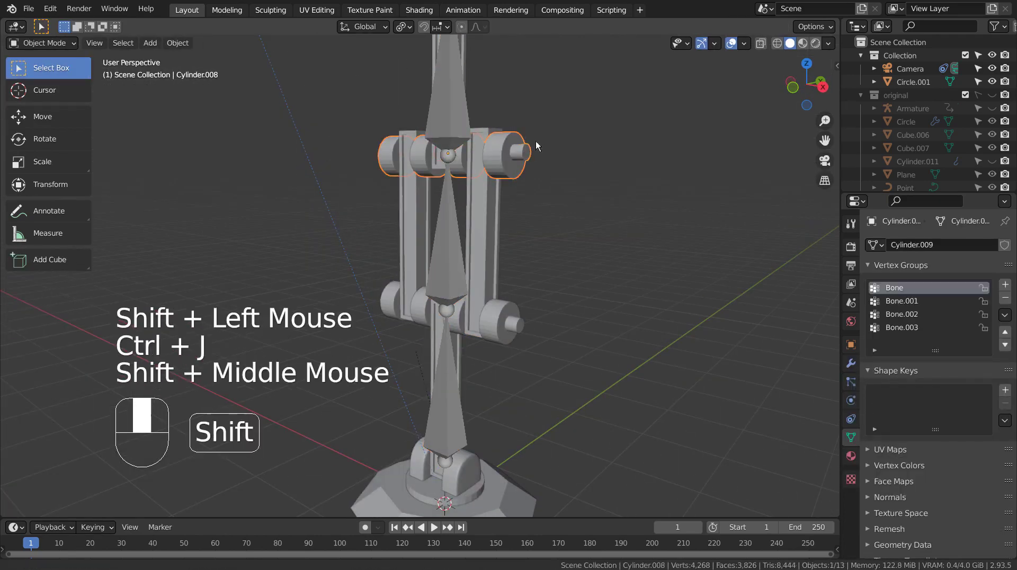
- Join the cylinder and the axle at the claw joint into one object
shift+middle_drag(522, 149, 509, 265)
click(495, 275)
shift+click(453, 278)
key(ctrl+j)
- Parent the joined upper joint of the side bars to the armature with Armature Deform
shift+click(437, 361)
key(ctrl+p)
click(437, 361)
- Assign all of the upper joint's vertices to the Bone.001 vertex group only, removing them from the other bone groups
click(491, 440)
key(Tab)
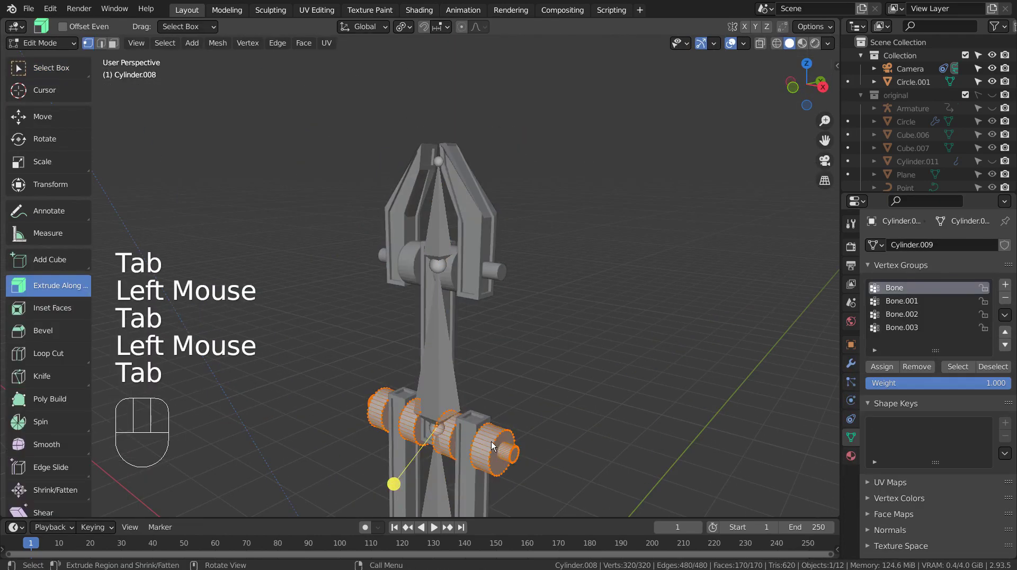
key(a)
shift+middle_drag(393, 484, 374, 379)
click(917, 327)
click(919, 315)
click(918, 327)
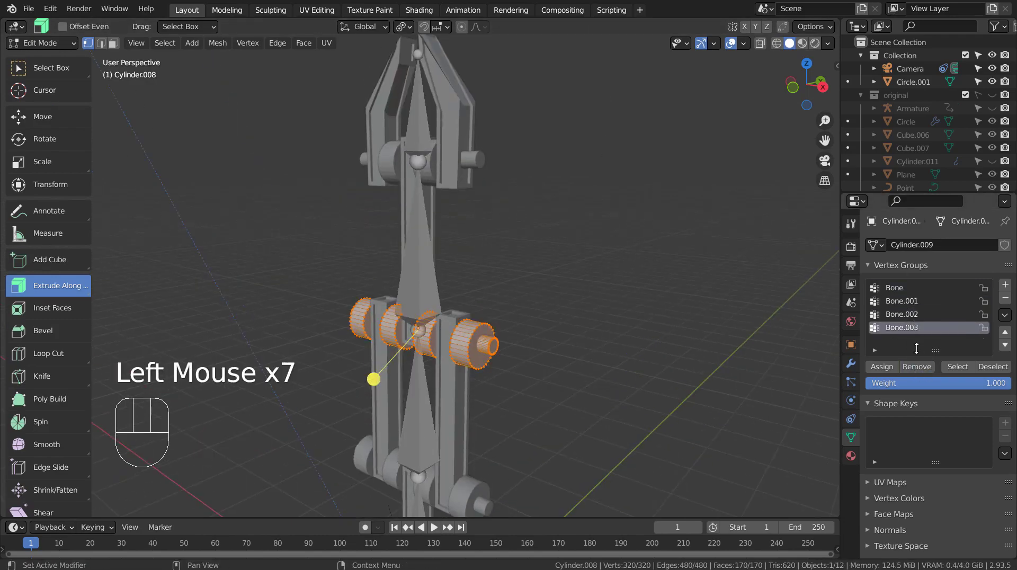
click(914, 301)
key(Tab)
- Put the armature in Pose Mode and rotate Bone.001 in the right side view to test the upper joint's binding
click(425, 374)
click(43, 44)
click(54, 89)
click(421, 259)
key(KP_3)
click(456, 423)
key(r)
- Test-rotate the lowest arm bone, Bone, and undo the test poses
click(497, 472)
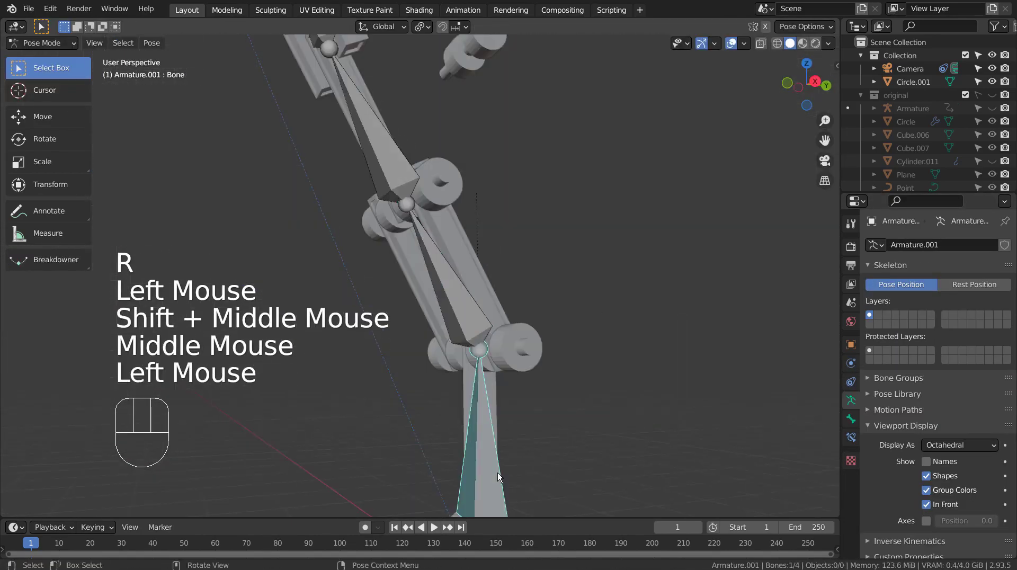
key(r)
scroll(583, 203, down, 2)
key(ctrl+z)
key(ctrl+z)
key(ctrl+z)
key(ctrl+z)
- Return to Object Mode and parent the joined claw joint to the armature with Armature Deform
scroll(484, 186, up, 2)
shift+middle_drag(484, 186, 504, 271)
click(43, 44)
click(57, 57)
click(455, 218)
shift+click(440, 225)
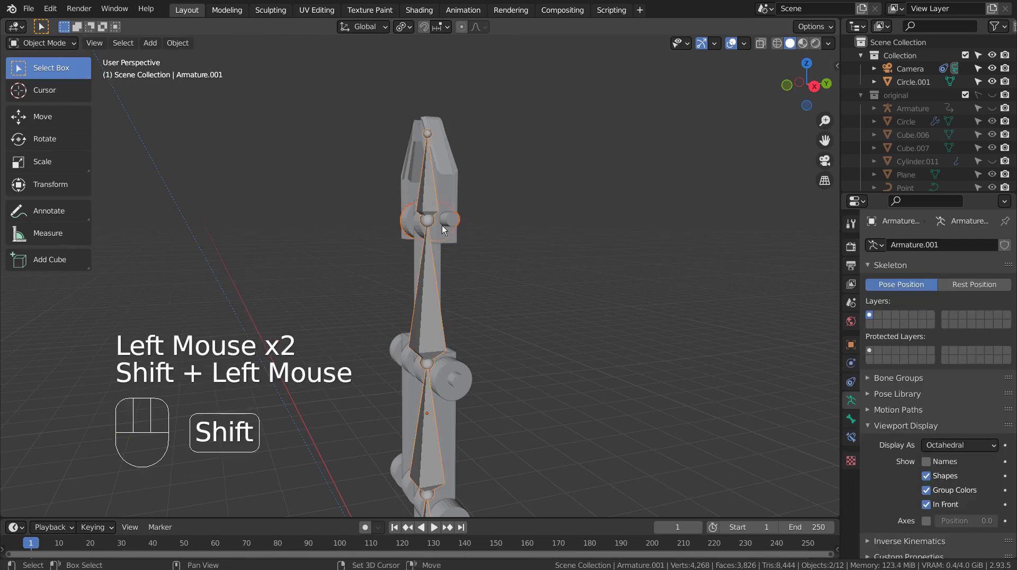
key(ctrl+p)
click(440, 226)
- Remove the claw joint's vertices from the Bone and Bone.001 vertex groups and bind them to the matching bone's group
key(Tab)
key(Tab)
click(457, 218)
key(Tab)
key(a)
click(924, 288)
click(917, 367)
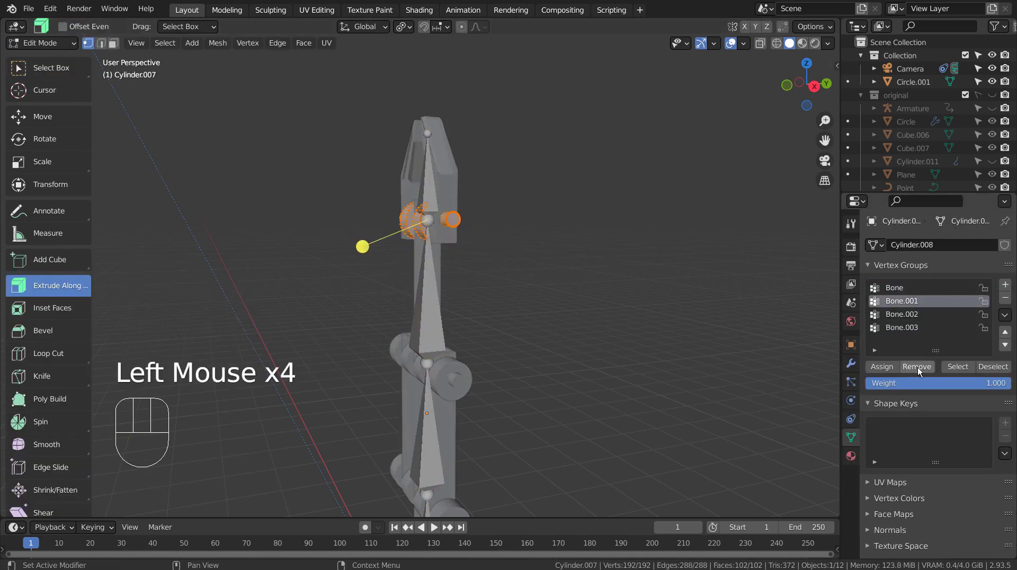
click(905, 328)
key(Tab)
- Put the armature in Pose Mode, test-rotate Bone.002 in the right side view, and undo the rotation
click(431, 325)
click(44, 44)
click(45, 84)
click(427, 270)
key(KP_3)
key(r)
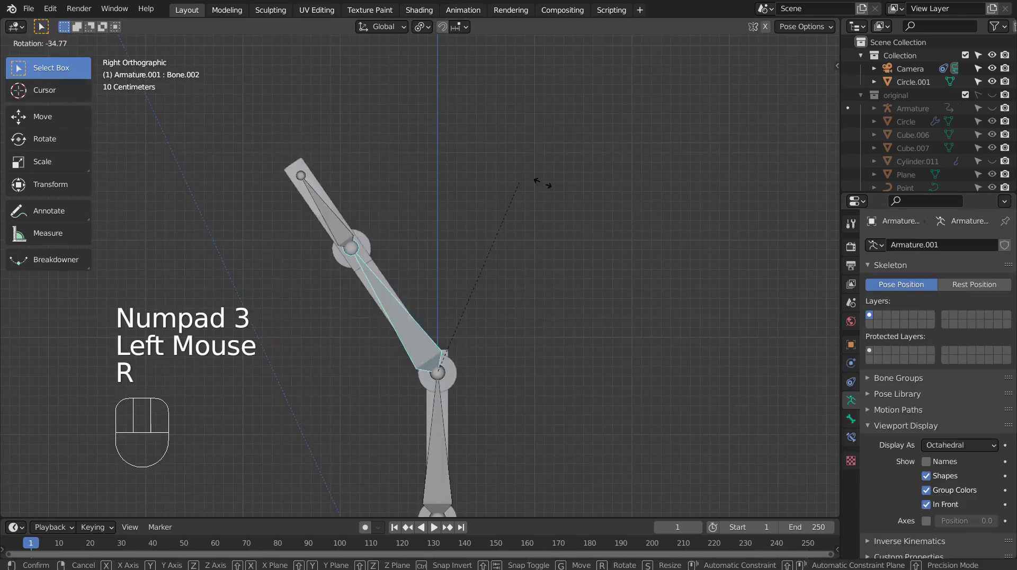
click(540, 182)
key(ctrl+z)
middle_drag(480, 264, 564, 273)
- In the right side view, rotate Bone.003 by about -74.1° and Bone.002 by about 75.3°
click(407, 188)
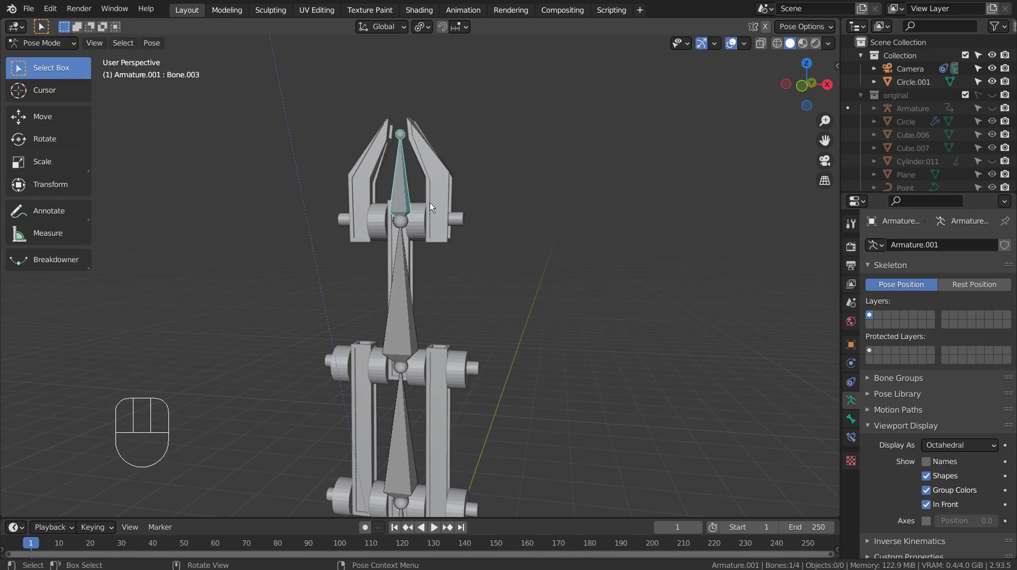
key(KP_3)
key(r)
click(447, 124)
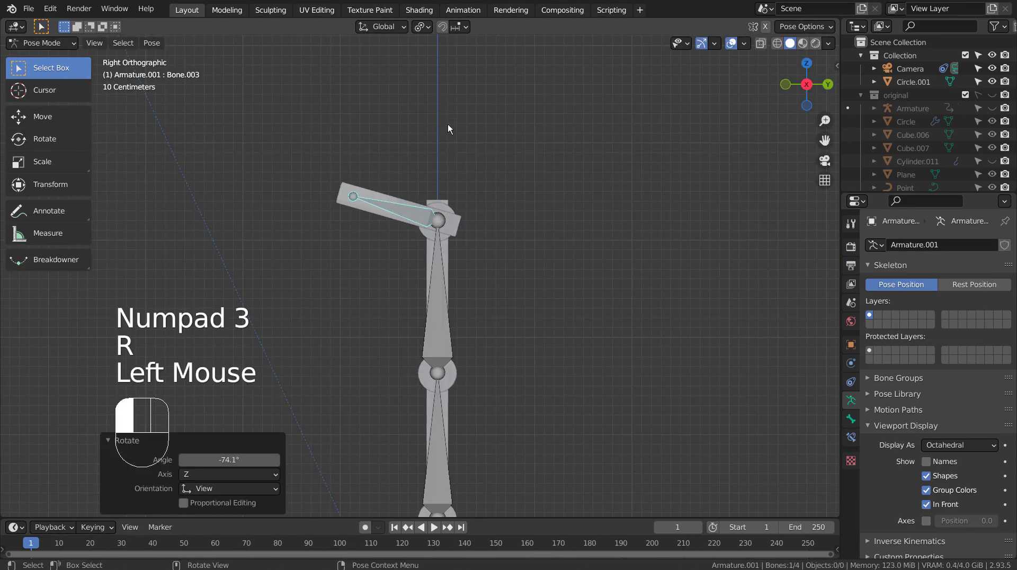
click(444, 282)
key(r)
click(526, 350)
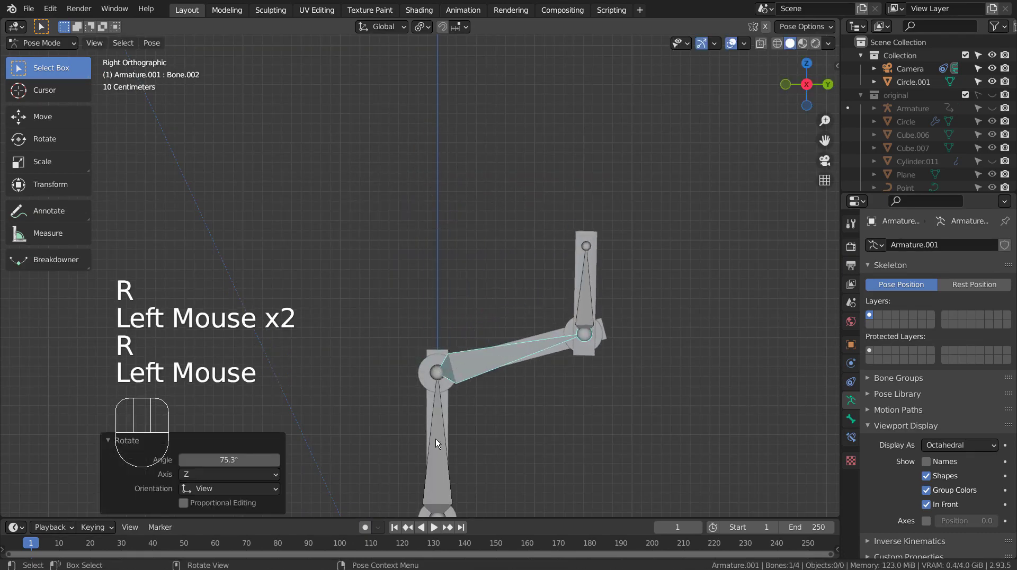
- Rotate Bone.001 by about -43.5° and the lowest bone, Bone, by about 48.5° to test the whole arm
click(435, 439)
key(r)
click(350, 396)
scroll(350, 396, down, 3)
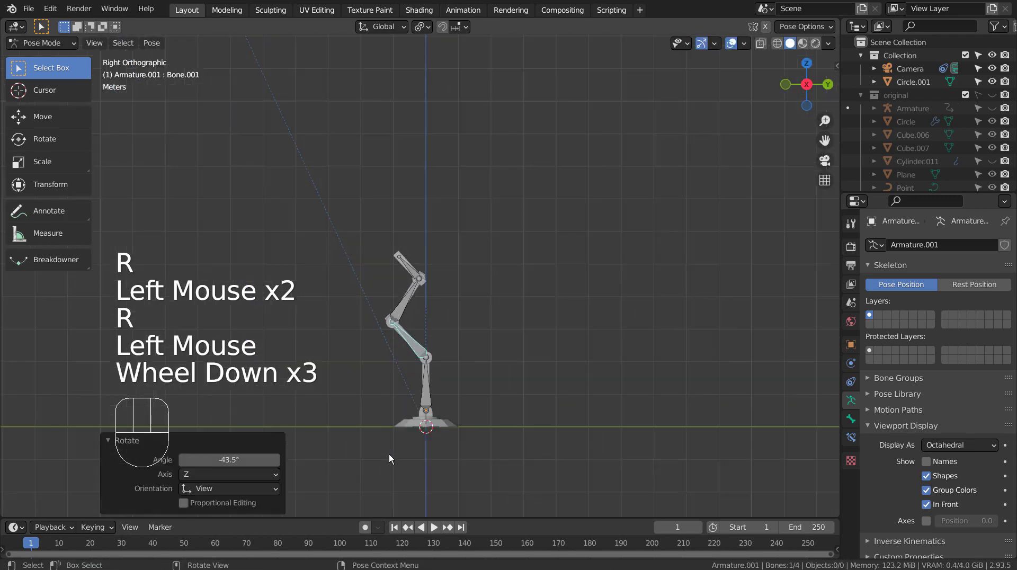
click(424, 396)
key(r)
click(580, 393)
middle_drag(580, 393, 685, 380)
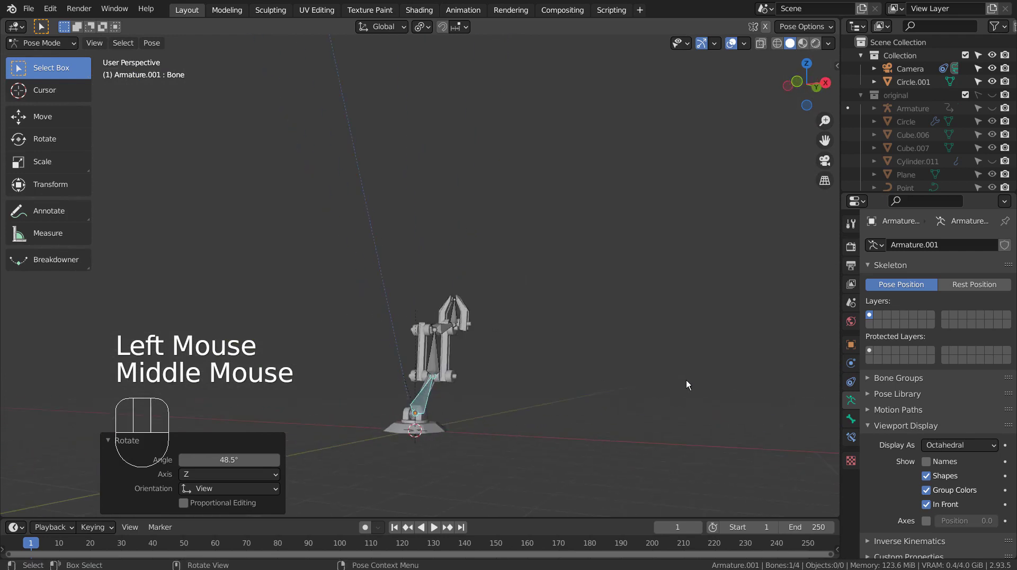
- Undo all the test rotations of the four arm bones
key(ctrl+z)
key(ctrl+z)
key(ctrl+z)
key(ctrl+z)
key(ctrl+z)
key(ctrl+z)
key(ctrl+z)
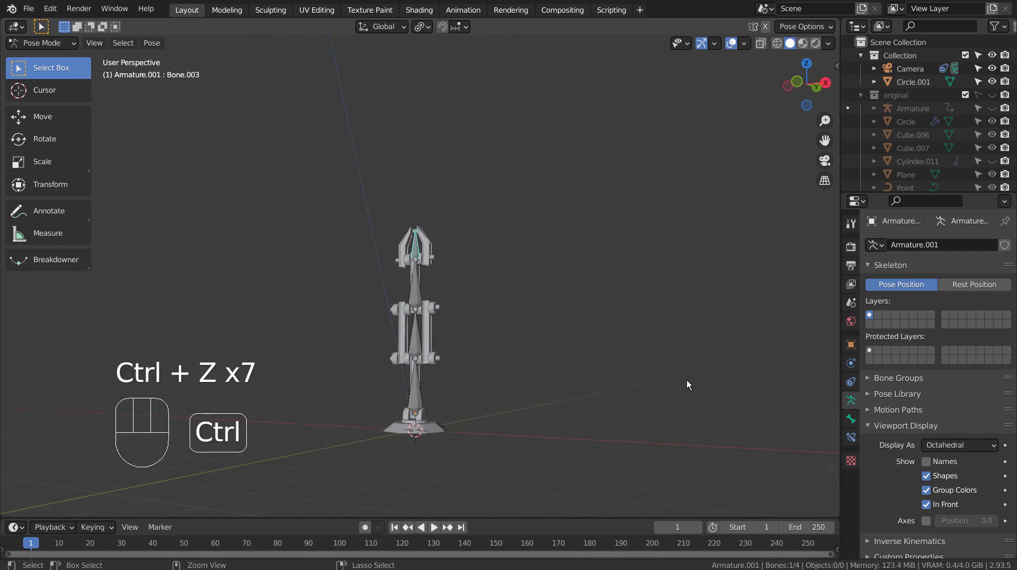
- Examine the bracket and disc at the base where the lowest bone starts
click(589, 380)
scroll(550, 397, up, 2)
shift+middle_drag(550, 395, 431, 367)
scroll(553, 290, up, 2)
middle_drag(449, 333, 372, 340)
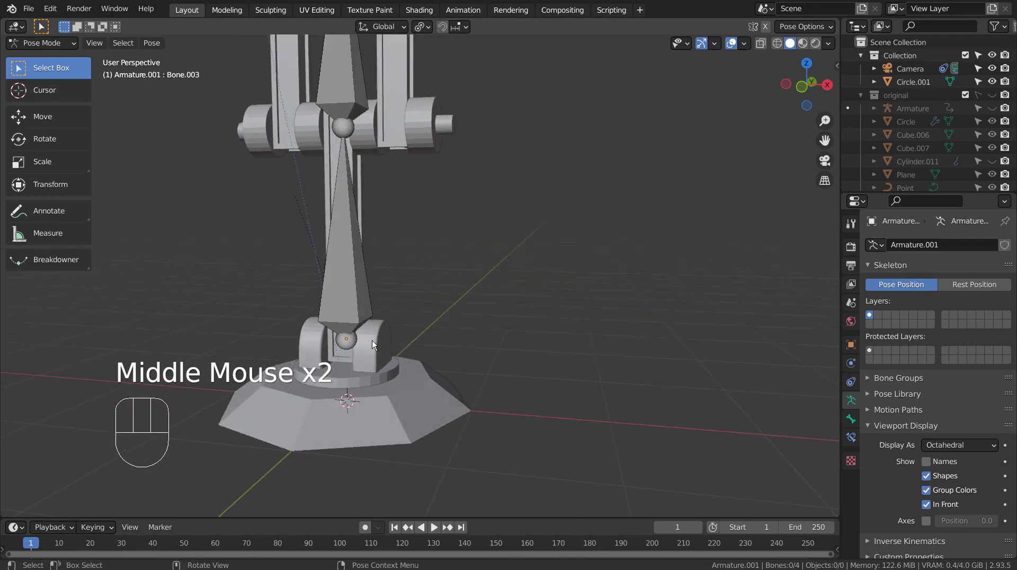
click(351, 337)
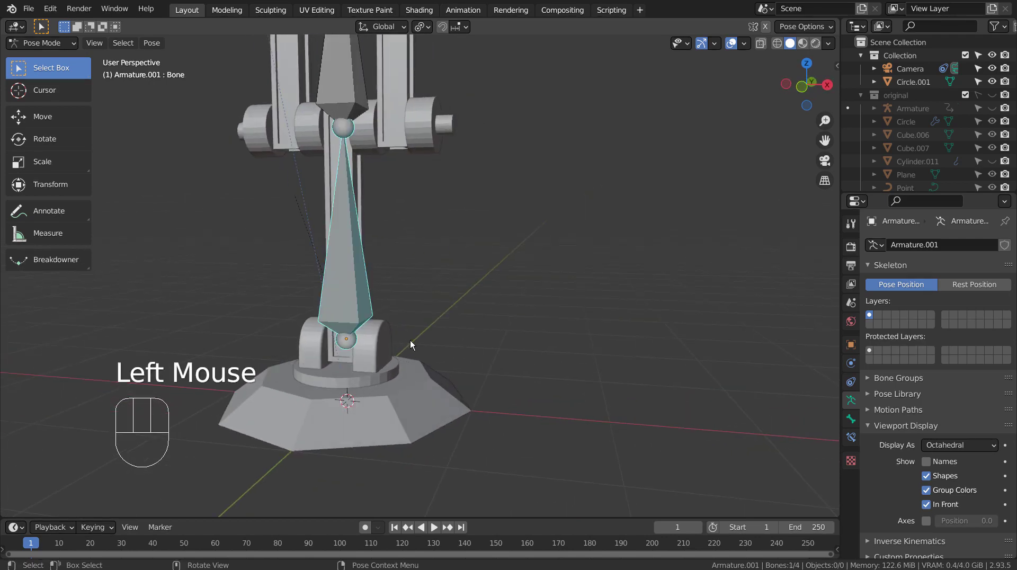
click(373, 345)
middle_drag(424, 355, 476, 354)
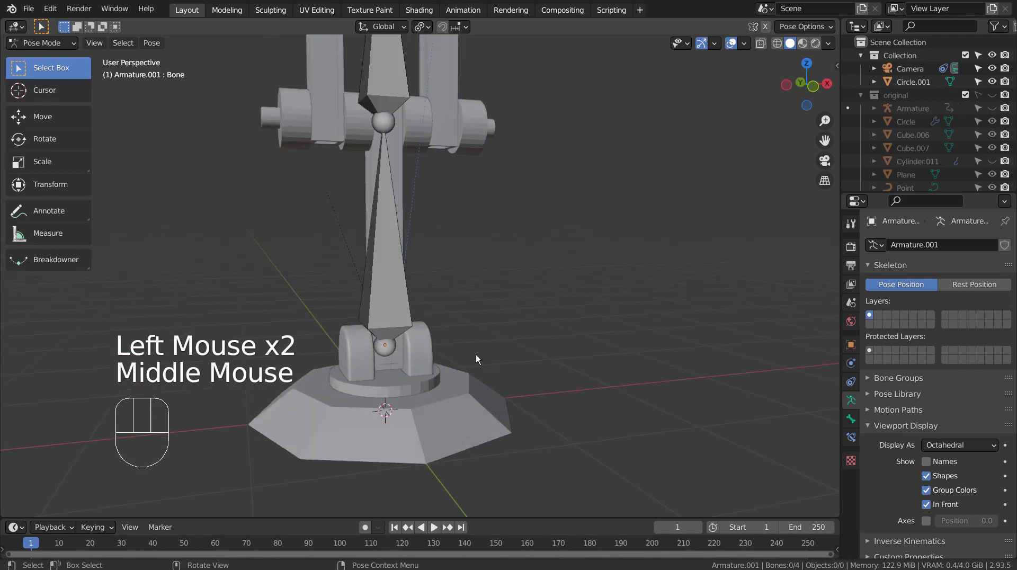
click(419, 352)
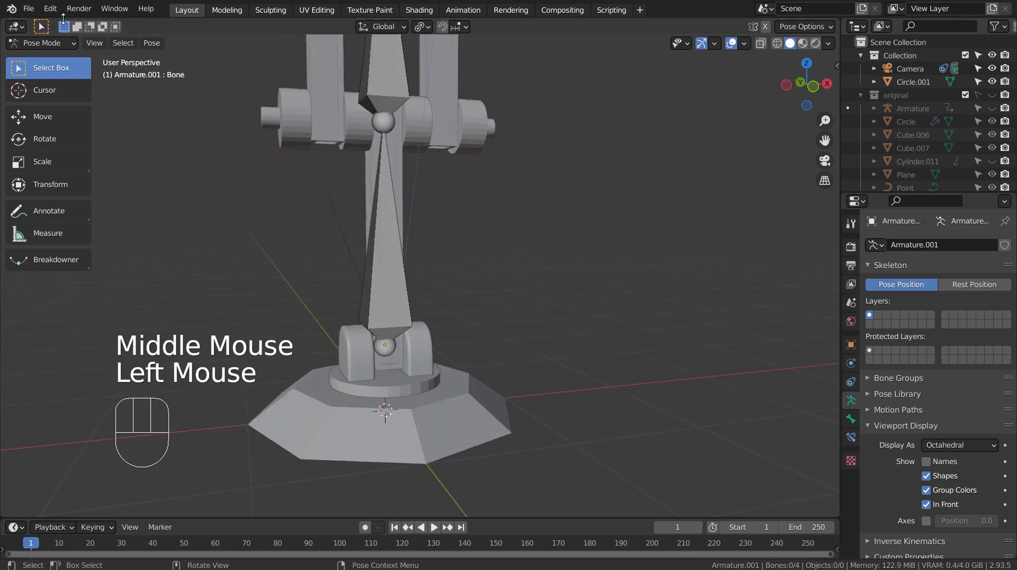
- Return to Object Mode and join the base's bracket and the round disc under it into one object
click(41, 43)
click(43, 57)
click(422, 348)
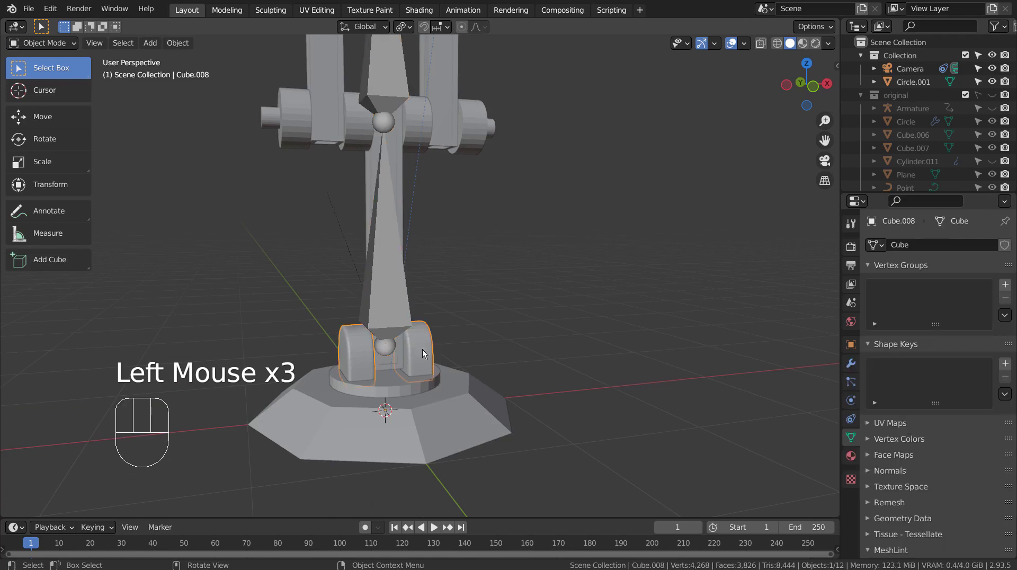
shift+click(397, 384)
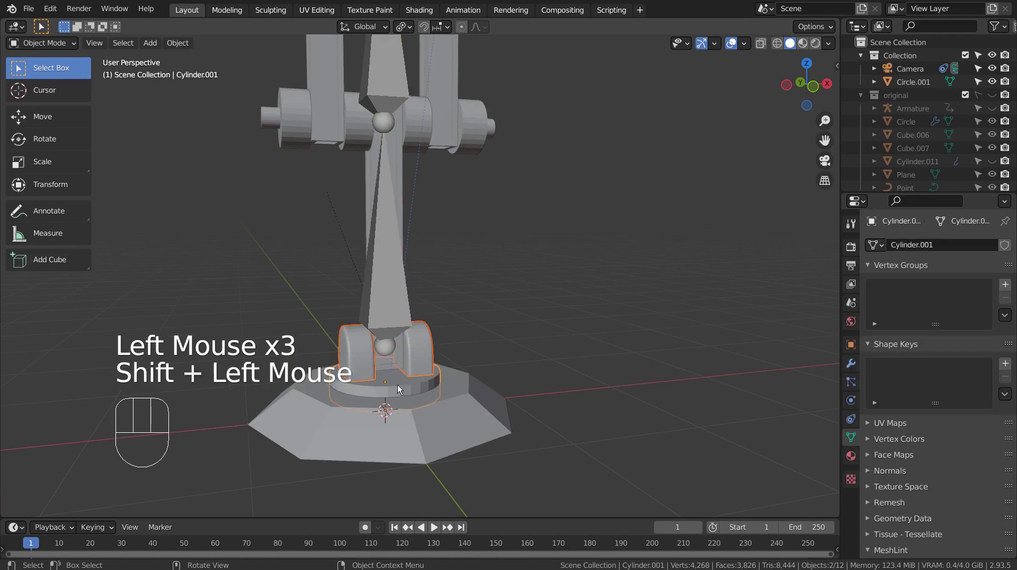
key(ctrl+j)
middle_drag(632, 377, 503, 360)
shift+click(341, 307)
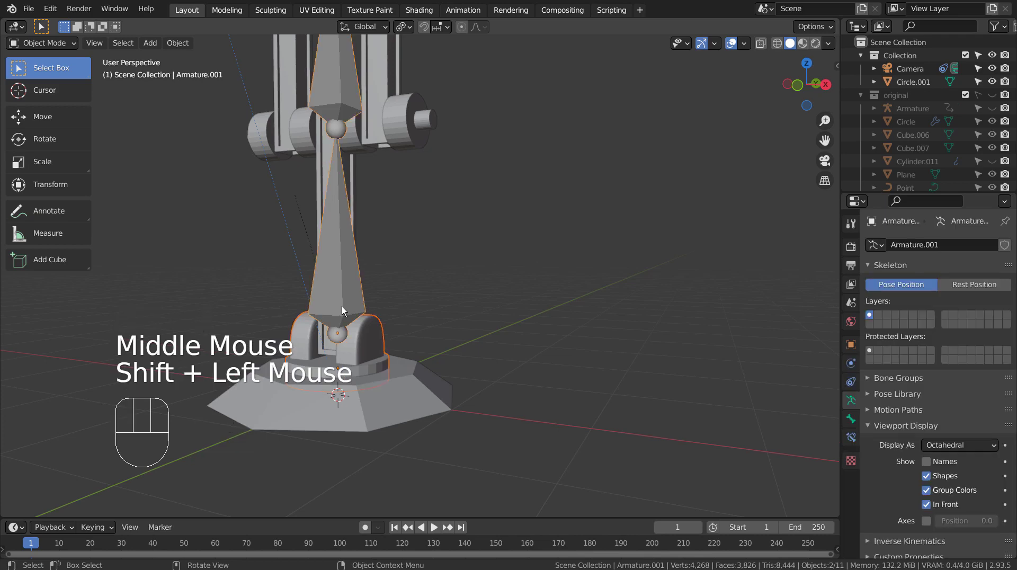
key(ctrl)
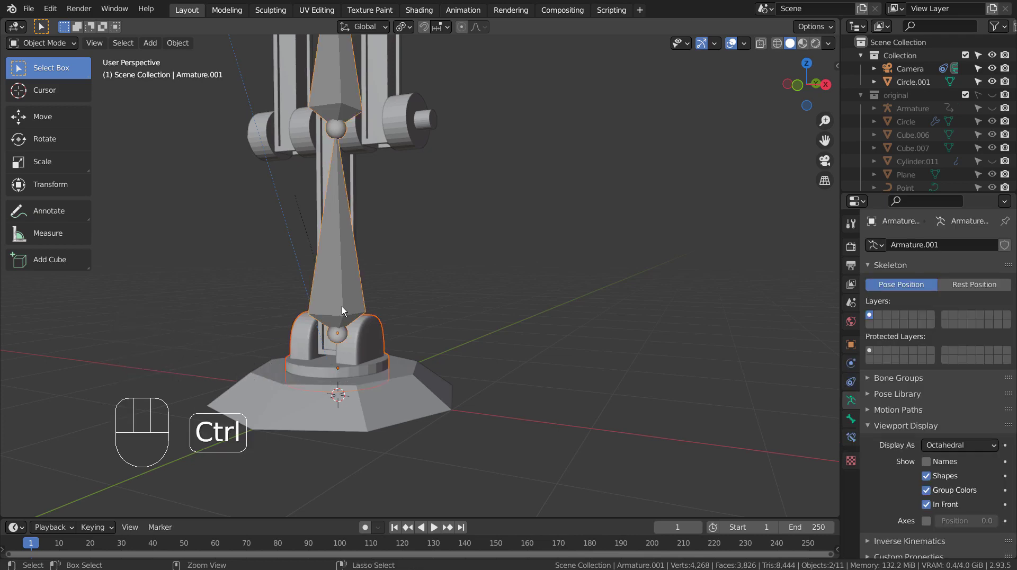
key(ctrl+z)
key(ctrl+z)
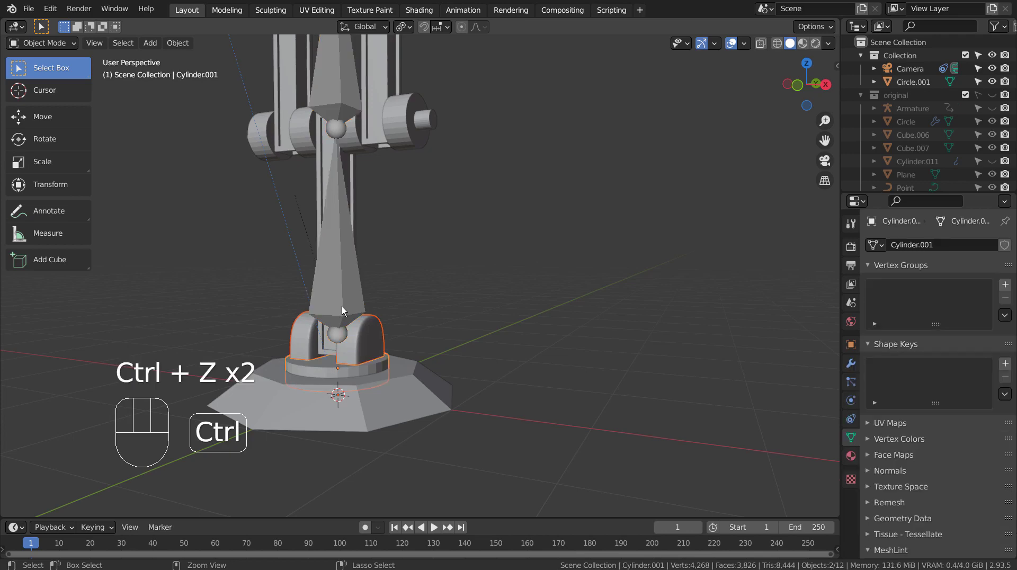
key(ctrl+j)
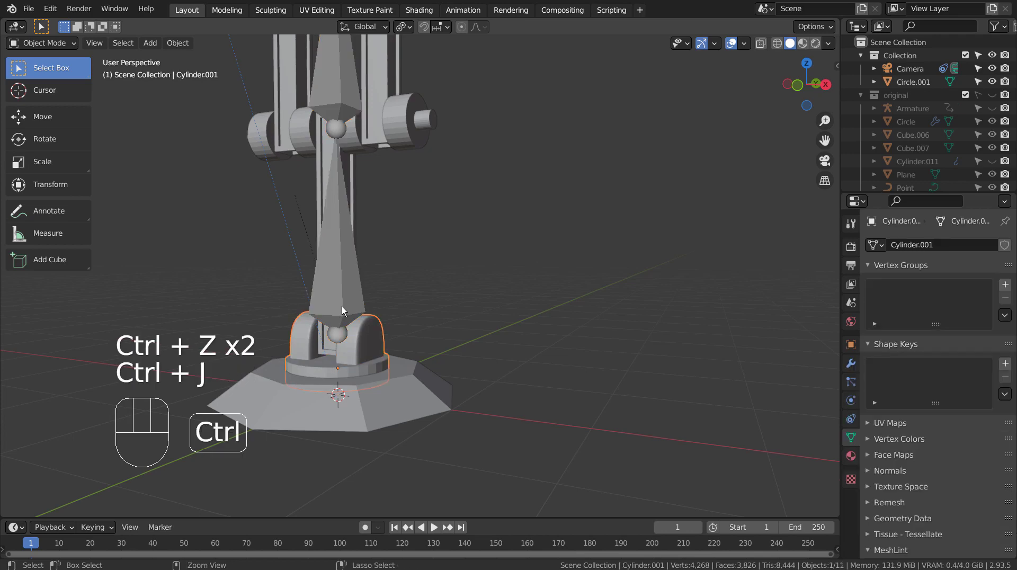
- Parent the joined base bracket and disc to the armature with an armature deform
key(ctrl+p)
click(351, 273)
click(352, 276)
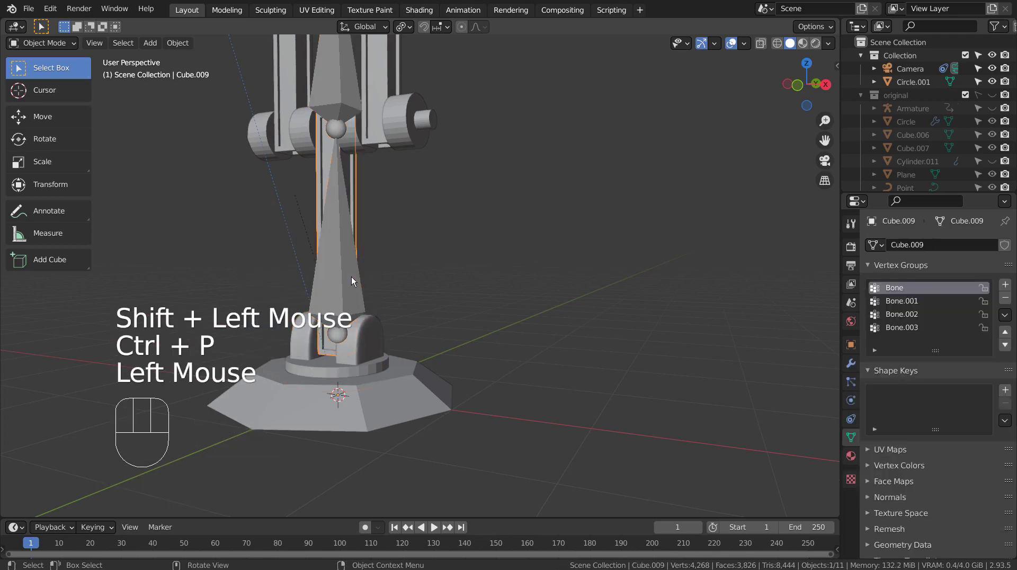
- Put the armature in Pose Mode, test-rotate the lowest bone about the global Z axis, and undo the rotation
click(339, 284)
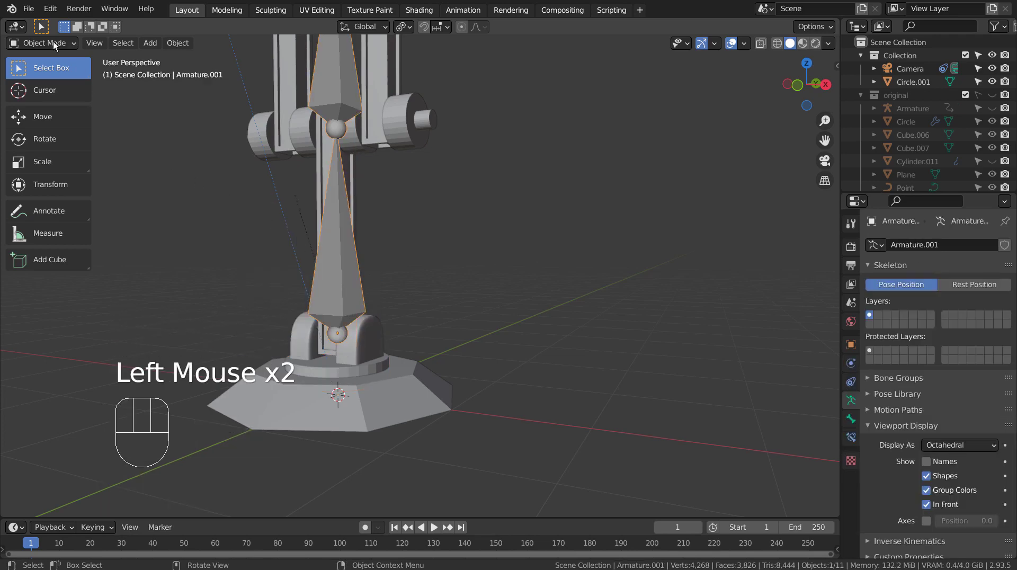
drag(50, 43, 52, 89)
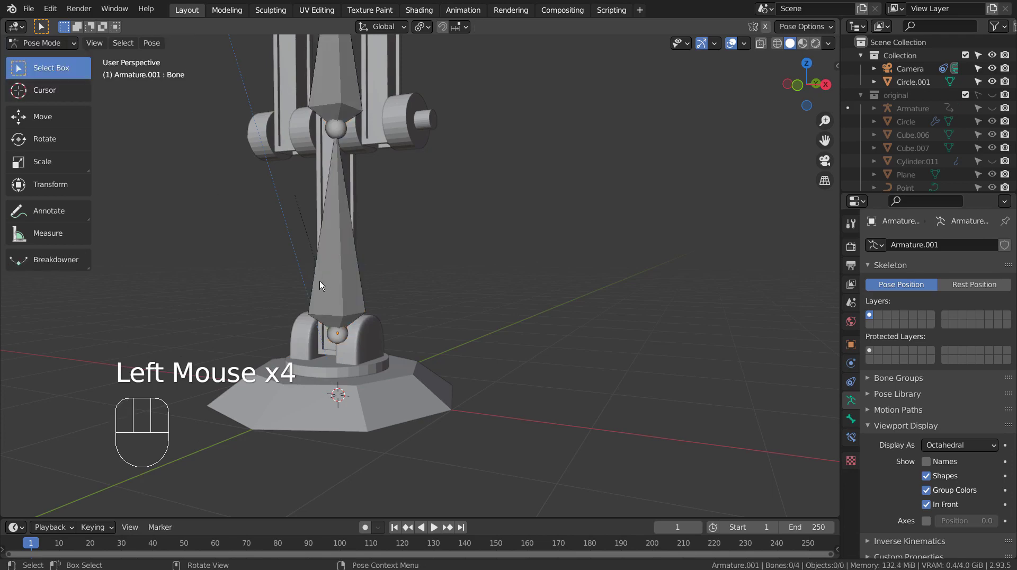
click(326, 284)
key(KP_3)
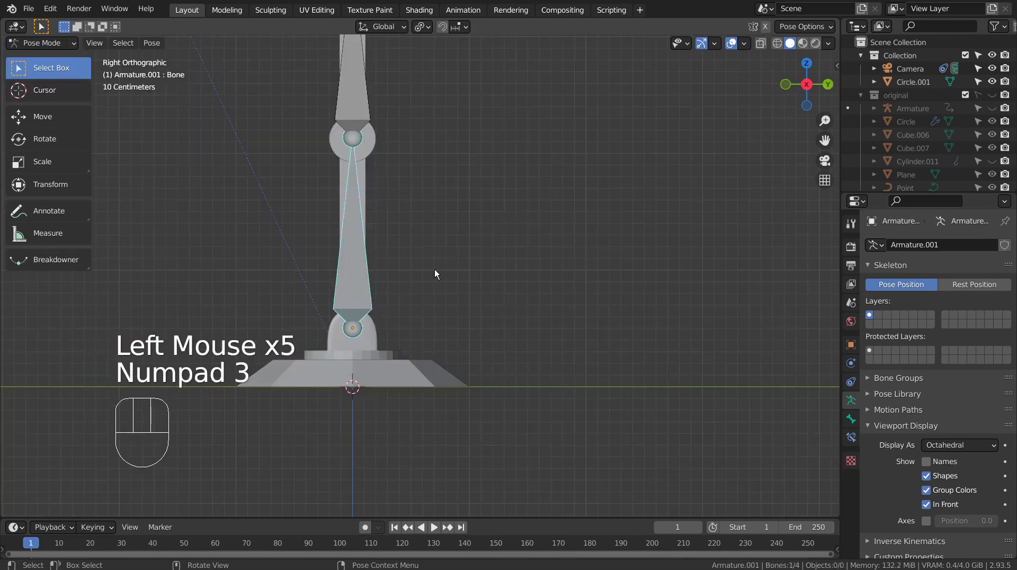
middle_drag(434, 271, 519, 328)
key(r)
key(z)
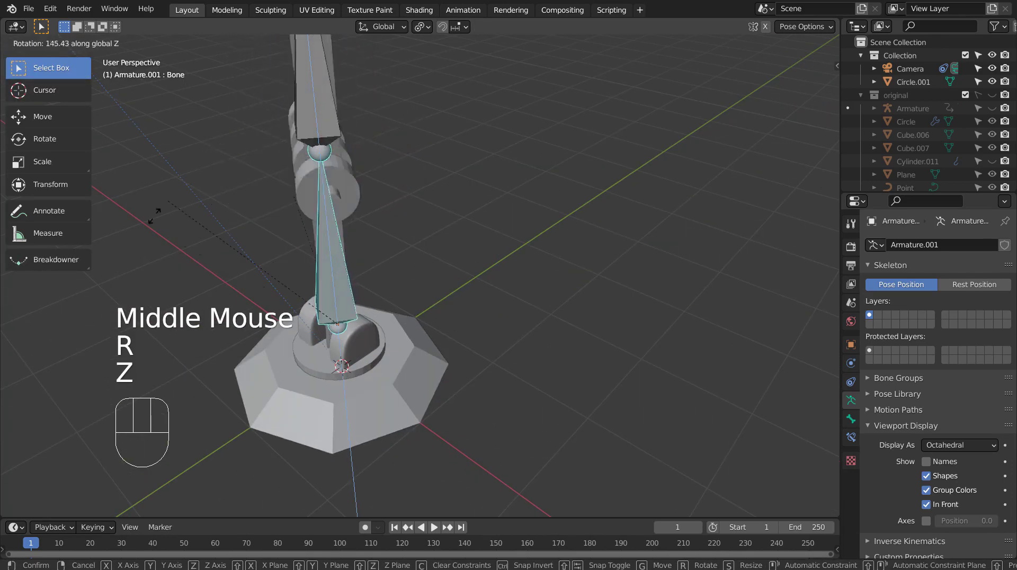
click(542, 230)
key(ctrl+z)
- Return to Object Mode and open the joined base bracket and disc in Edit Mode
click(360, 336)
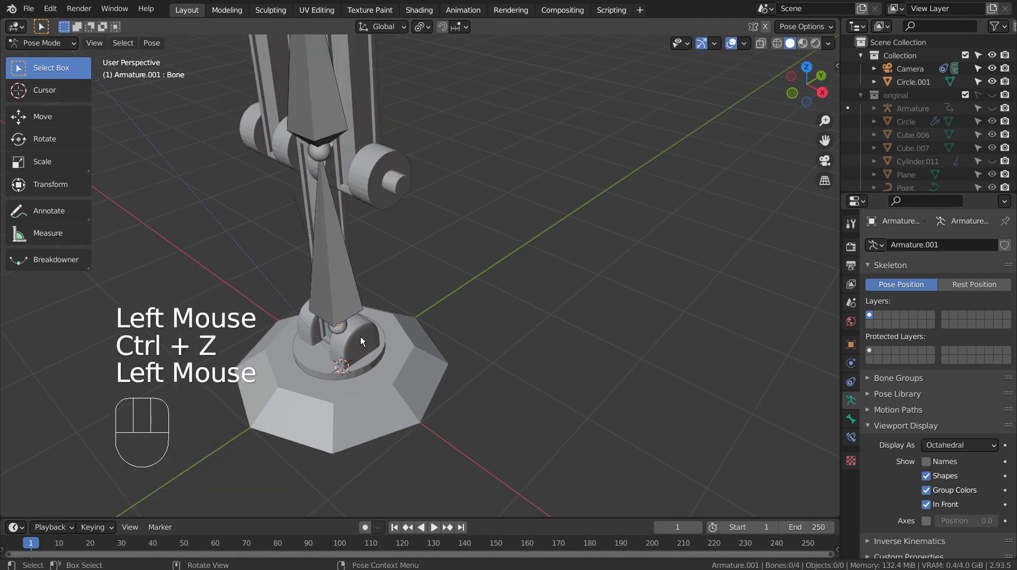
key(Tab)
click(365, 339)
key(Tab)
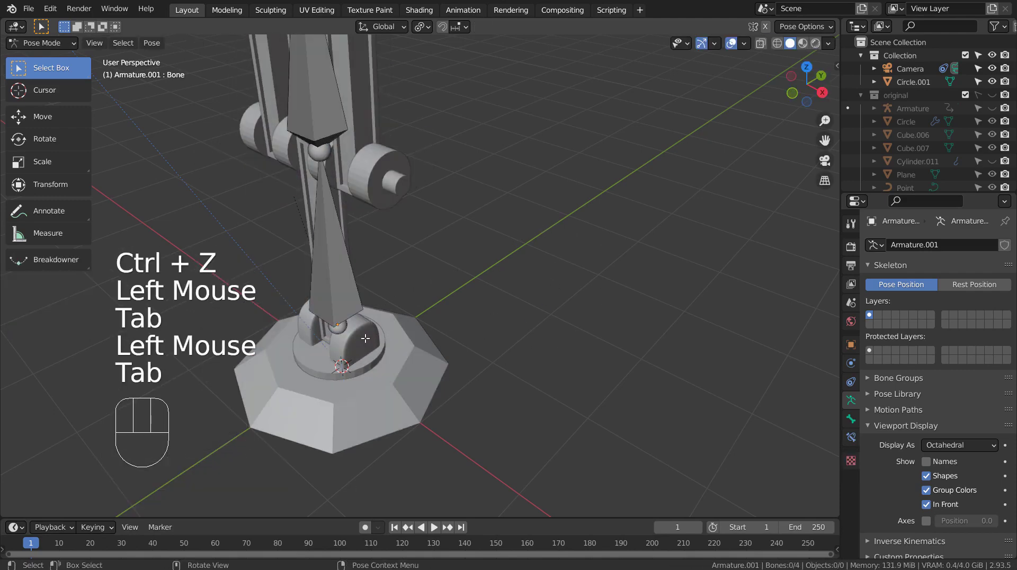
click(59, 42)
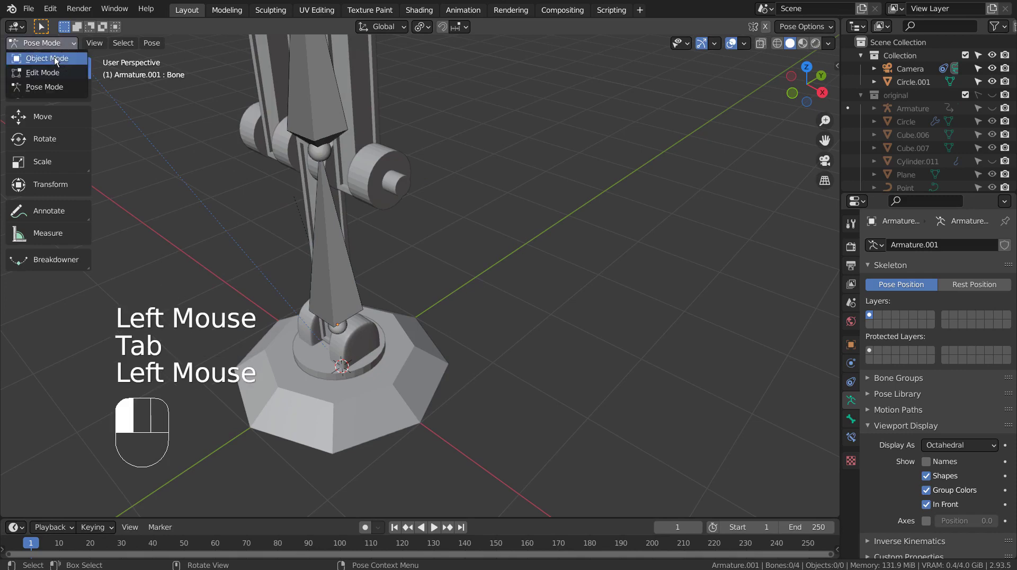
click(37, 56)
click(360, 336)
key(Tab)
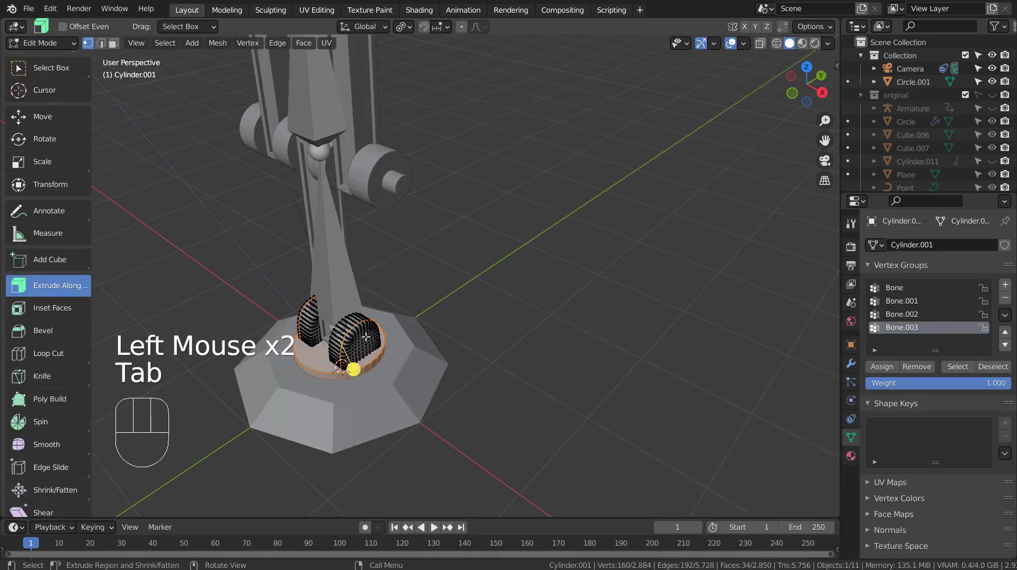
- Remove all the base joint's vertices from the Bone.003, Bone.002 and Bone.001 vertex groups and assign them to Bone
key(a)
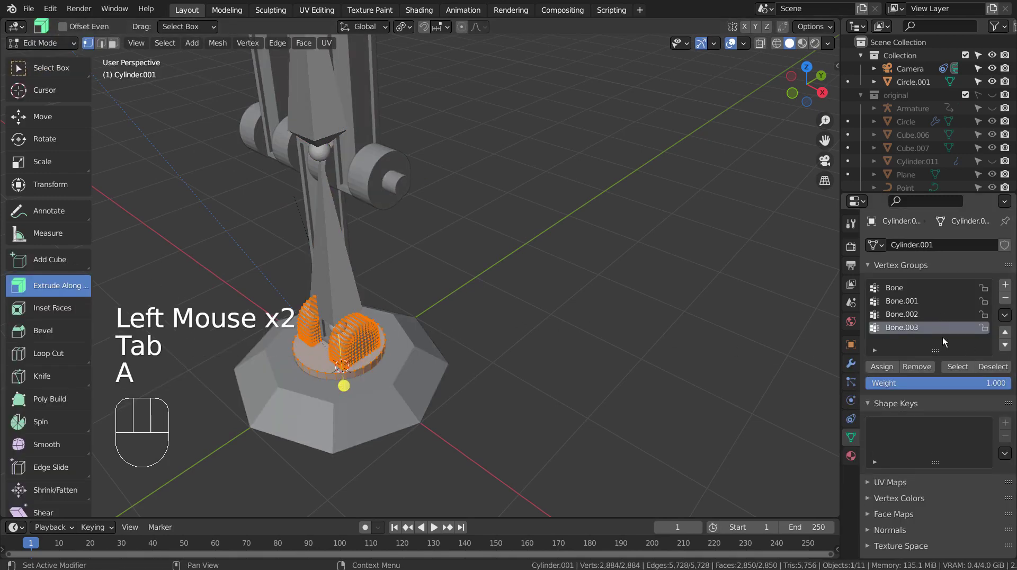
click(908, 314)
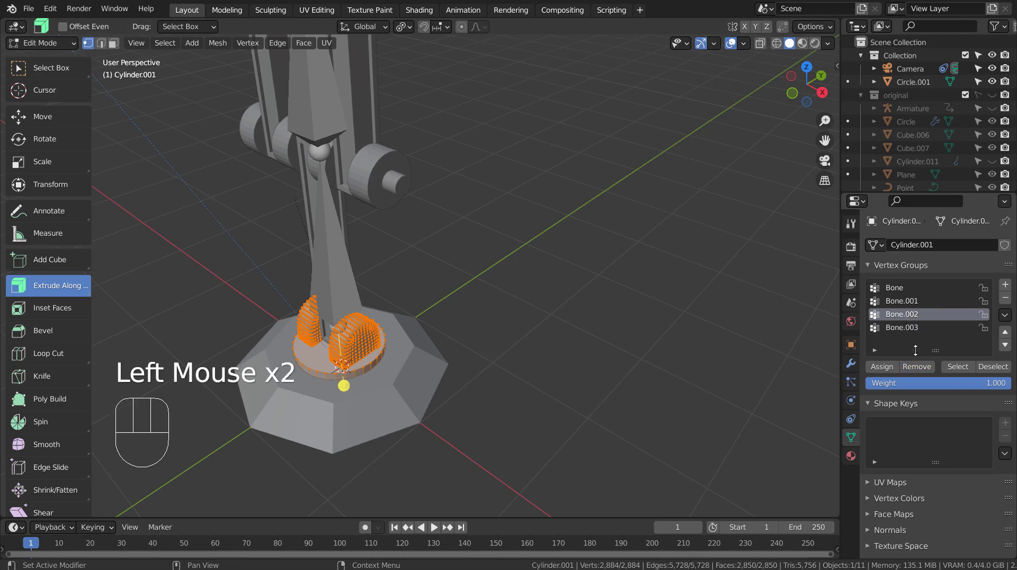
click(916, 367)
click(898, 302)
click(916, 366)
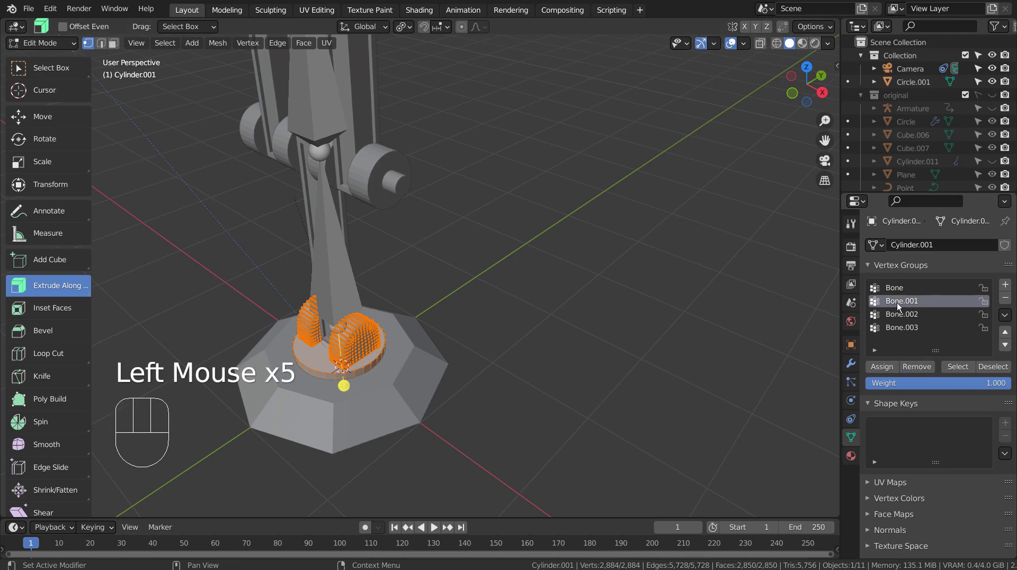
click(899, 290)
click(893, 367)
key(Tab)
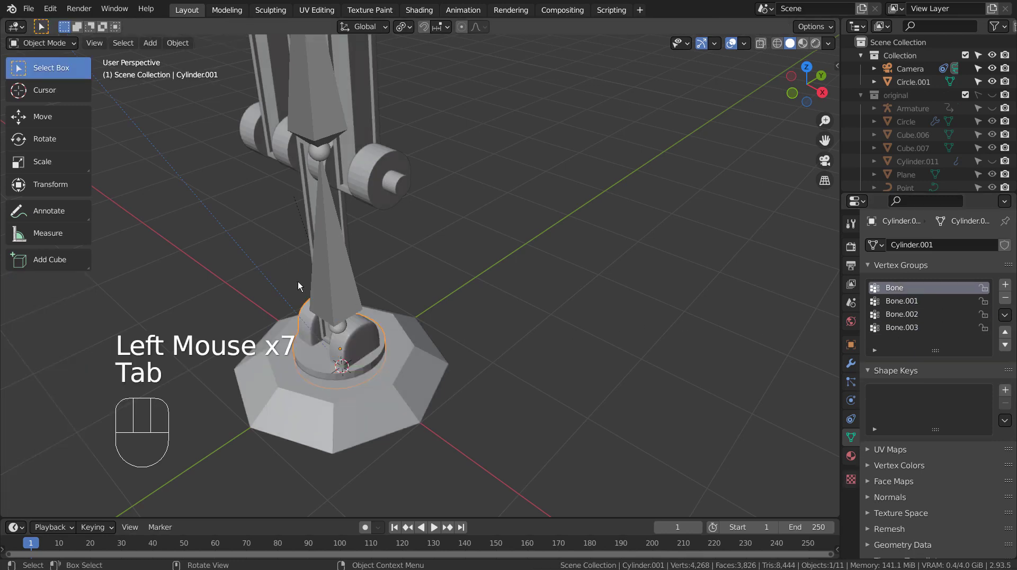
- Select the armature and put it back in Pose Mode
click(298, 281)
click(338, 279)
click(44, 42)
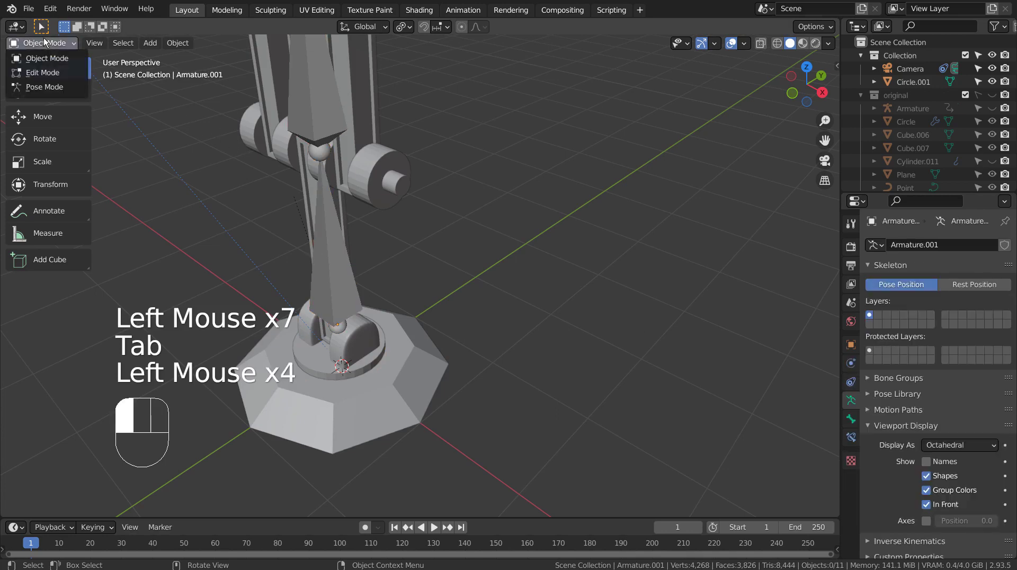
click(78, 88)
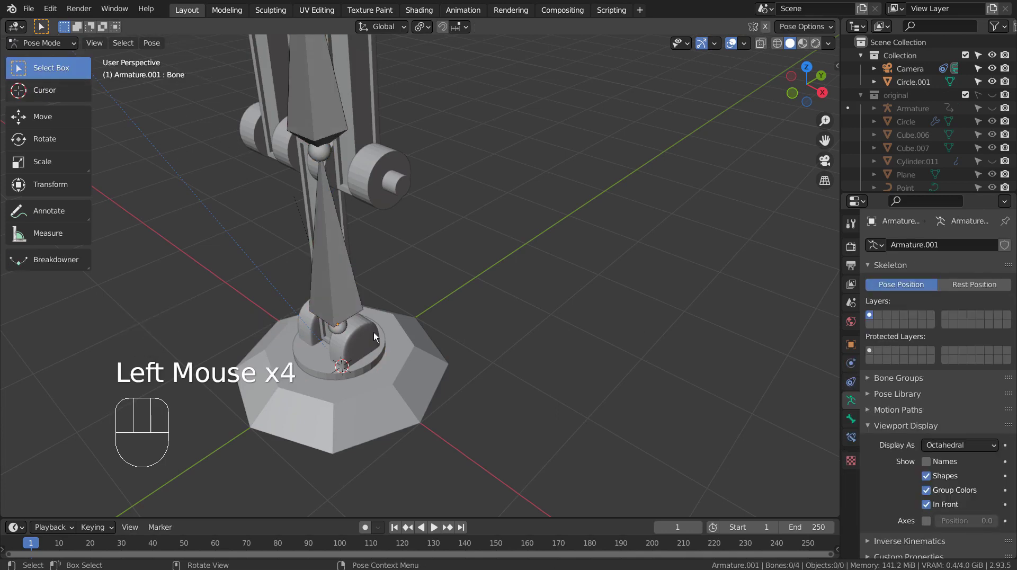
- Test-rotate the lowest bone by about 436° around the global Z axis and undo the rotation
click(339, 307)
key(r)
key(z)
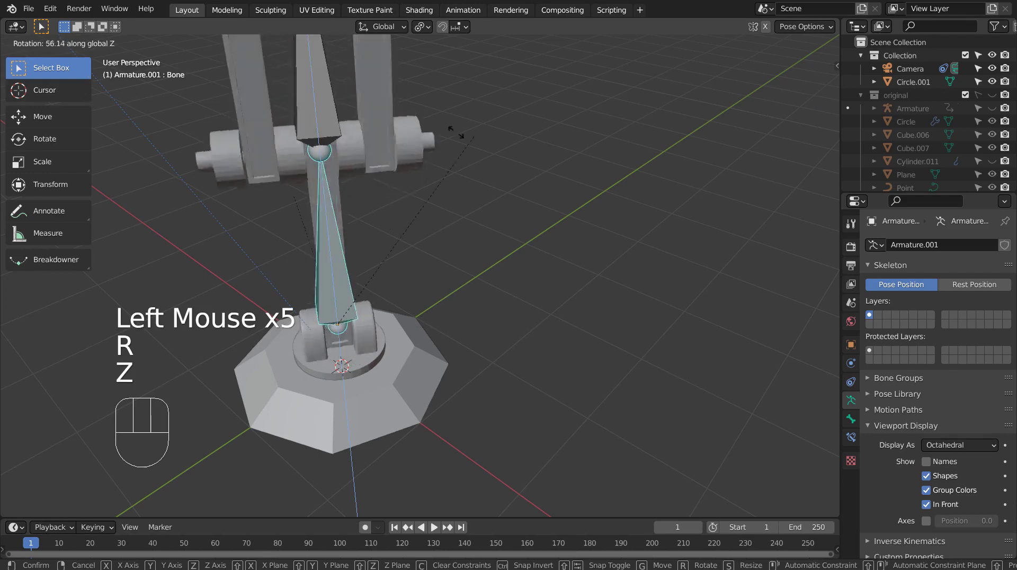
click(503, 241)
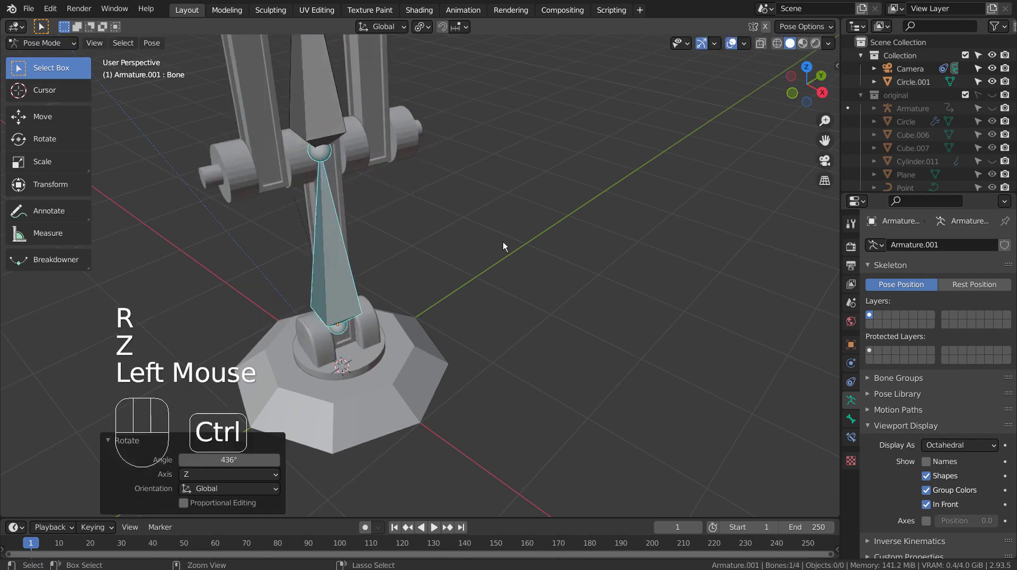
key(ctrl+z)
- Test-rotate the lowest bone in the right orthographic view and undo the rotation
key(KP_3)
key(r)
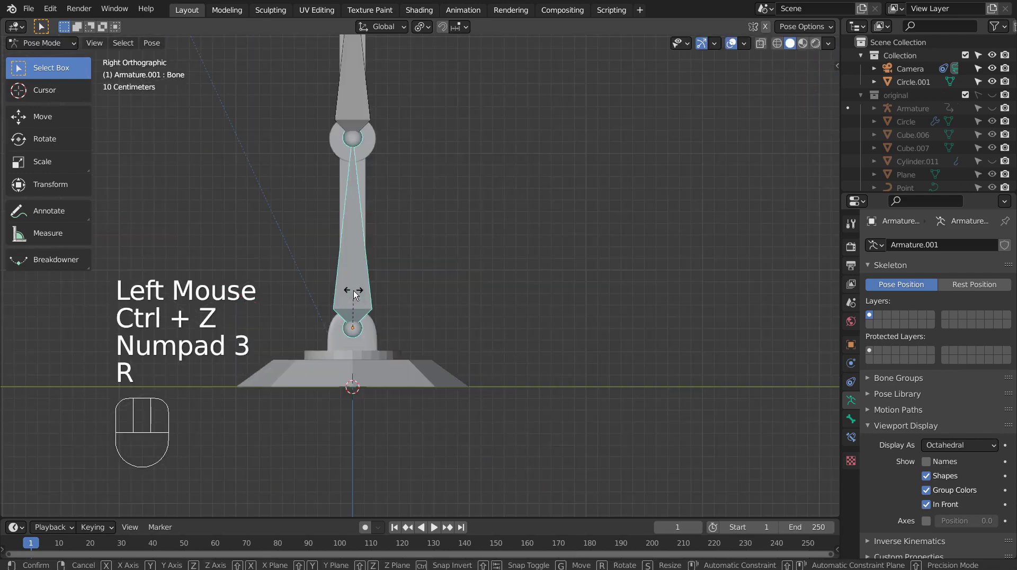
click(30, 320)
middle_drag(27, 338, 364, 379)
key(ctrl+z)
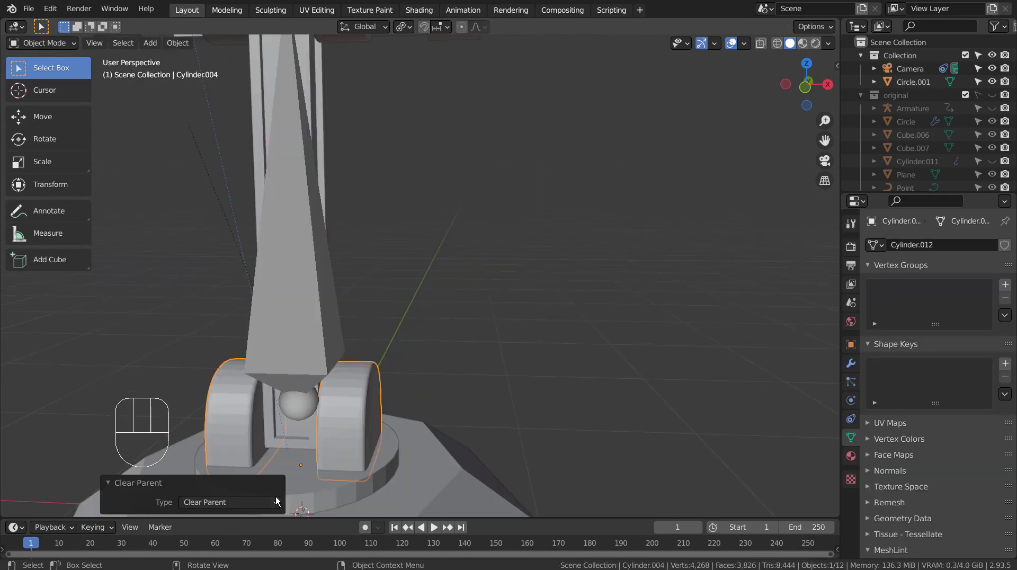
- Extrude a new bone about 0.23 m straight down the global Z axis from the armature's root joint and return to Object Mode
click(360, 416)
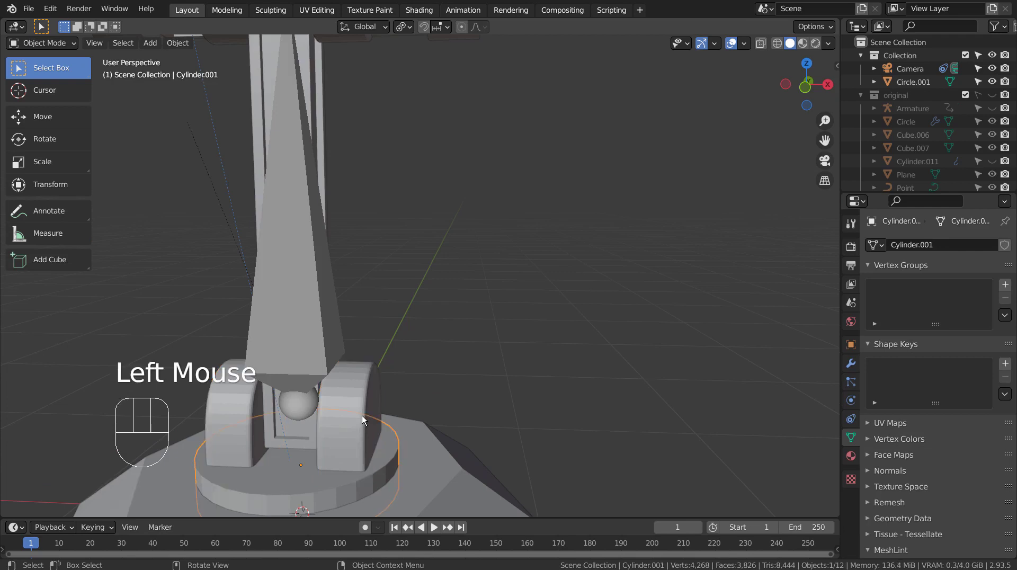
click(324, 412)
click(294, 347)
key(Tab)
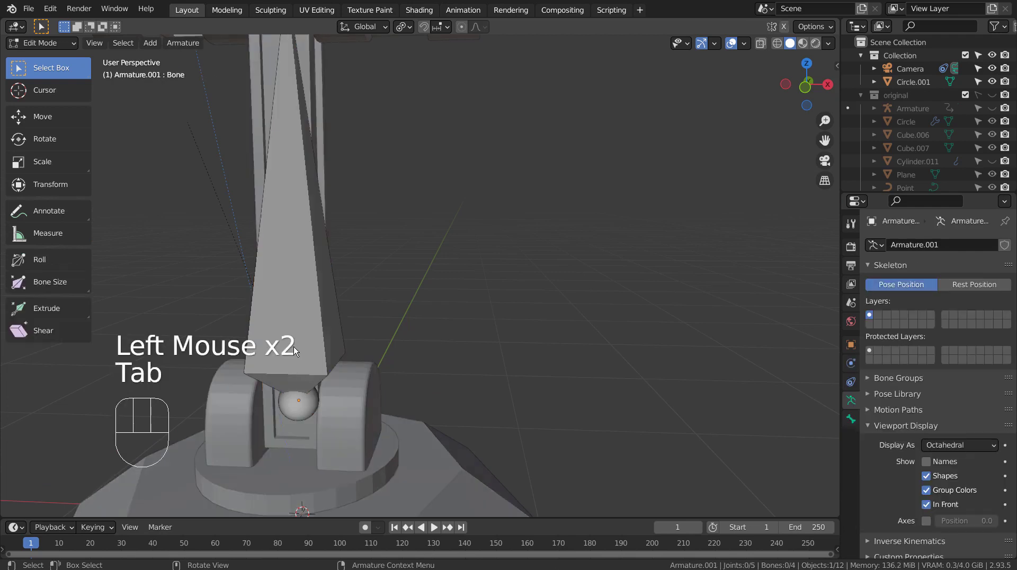
key(3)
click(297, 411)
key(e)
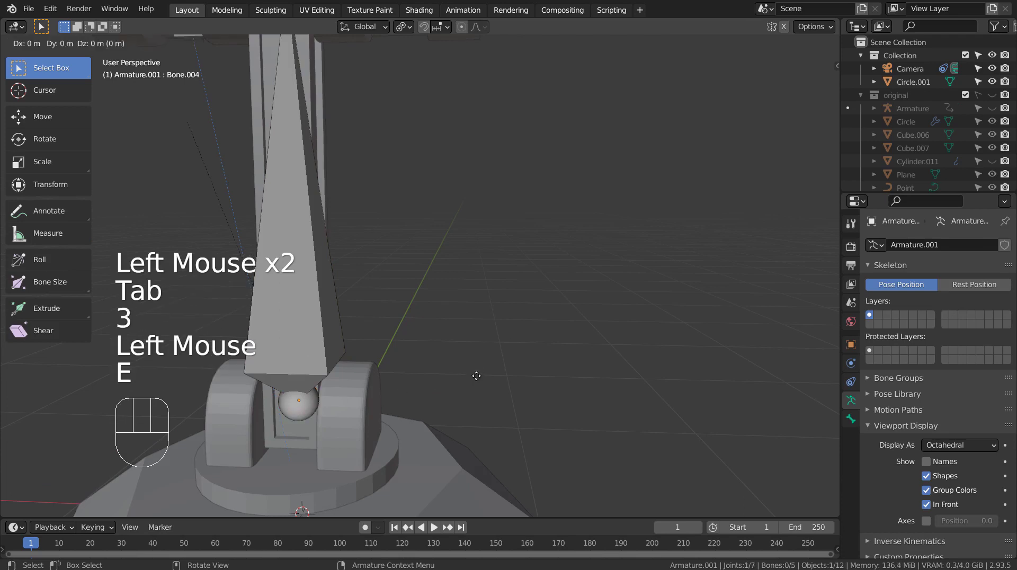
key(z)
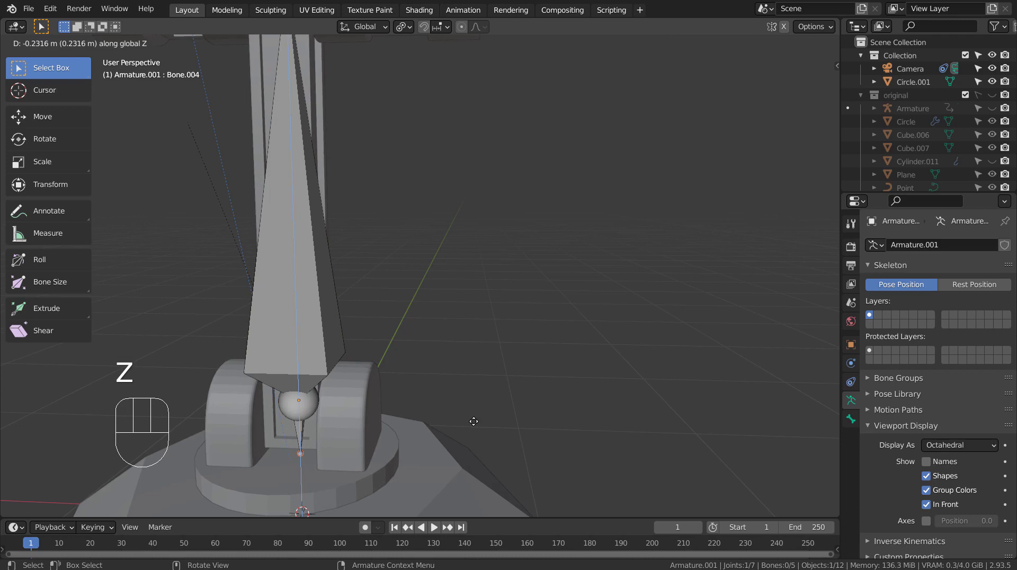
click(473, 421)
key(Tab)
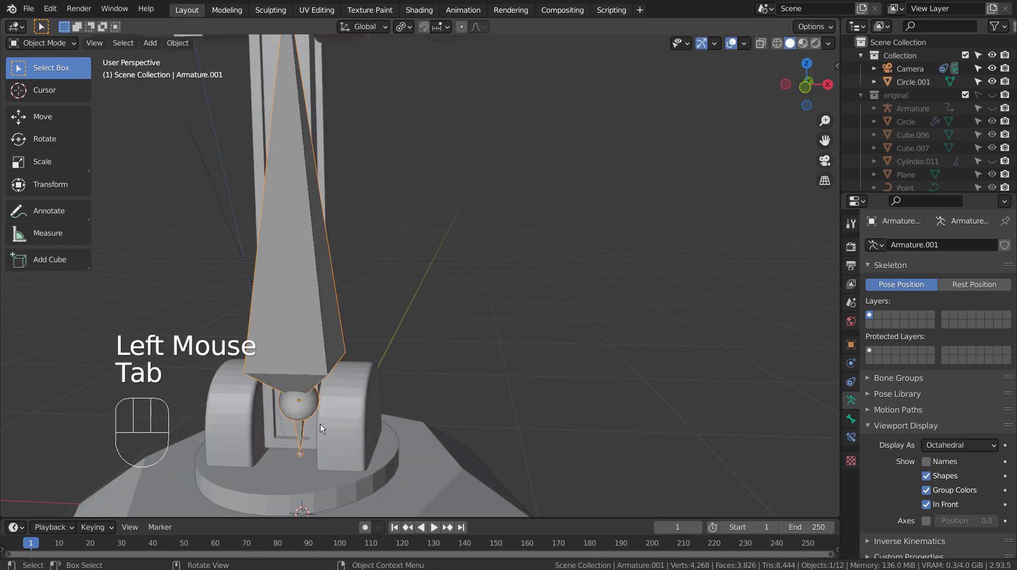
- Parent the base bracket to the armature using Armature Deform With Empty Groups
click(344, 420)
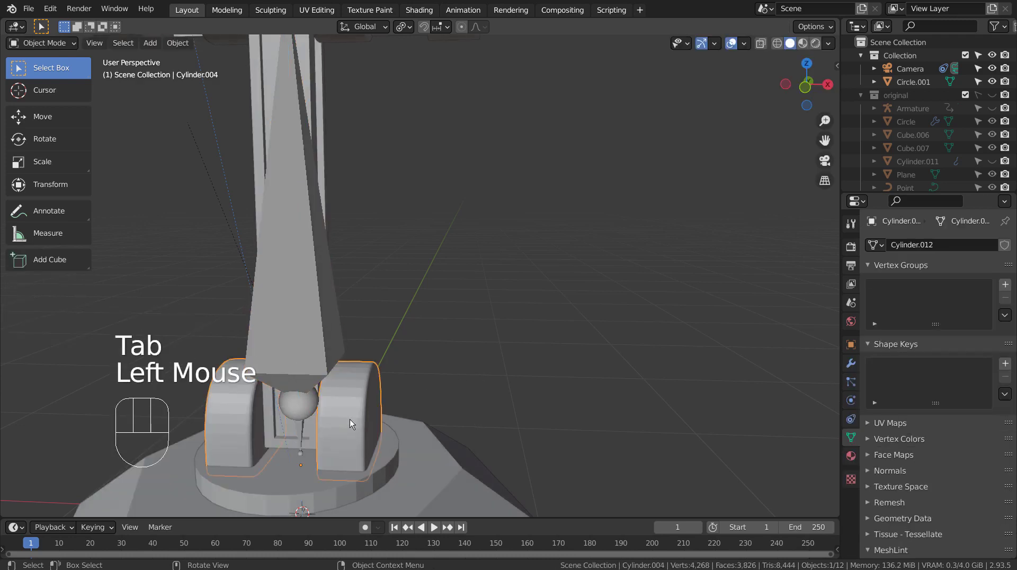
shift+click(300, 438)
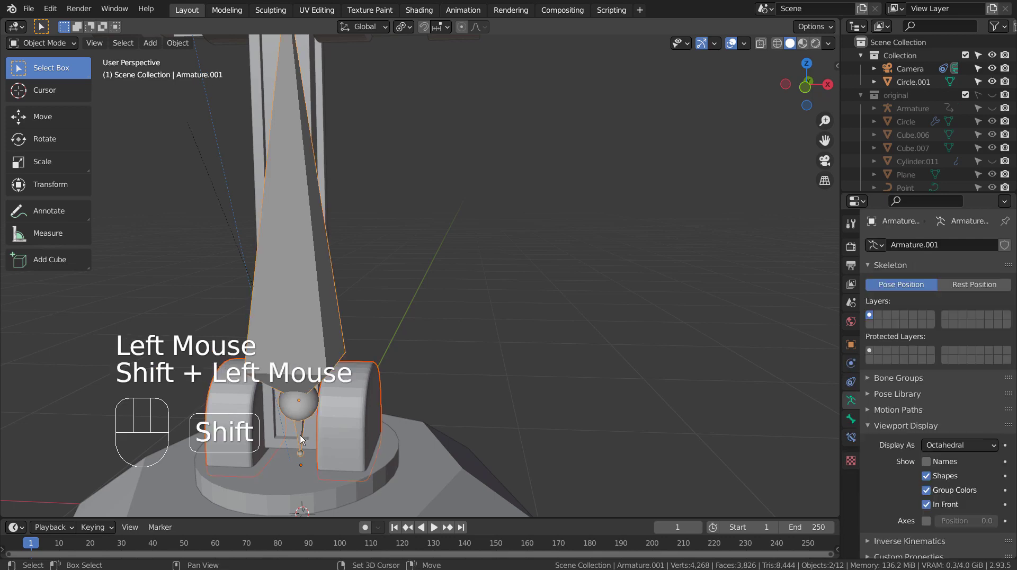
key(ctrl+p)
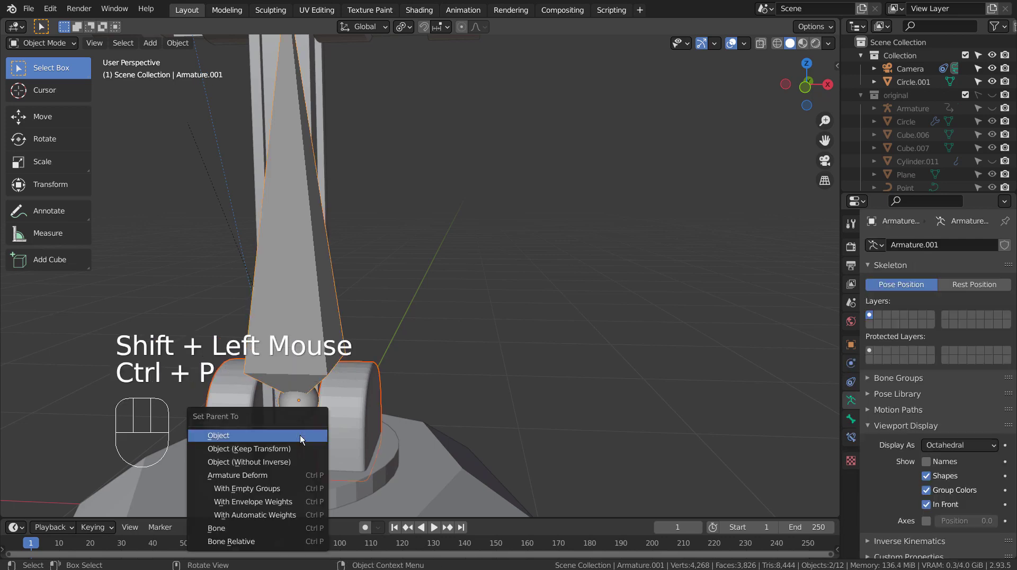
click(297, 487)
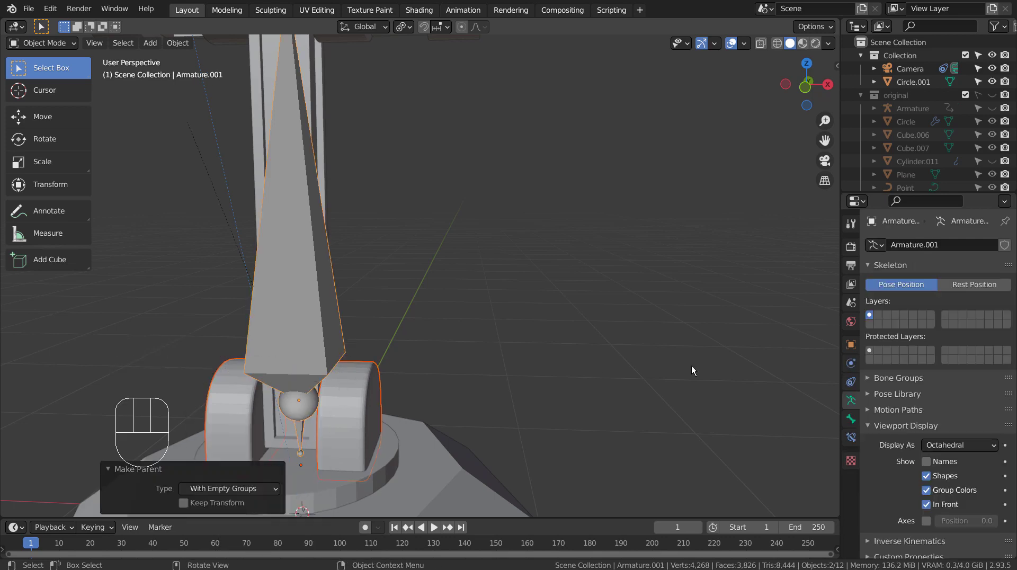
- Select all the base bracket's vertices in Edit Mode and remove them from the Bone, Bone.001, Bone.002 and Bone.003 vertex groups
click(342, 399)
key(Tab)
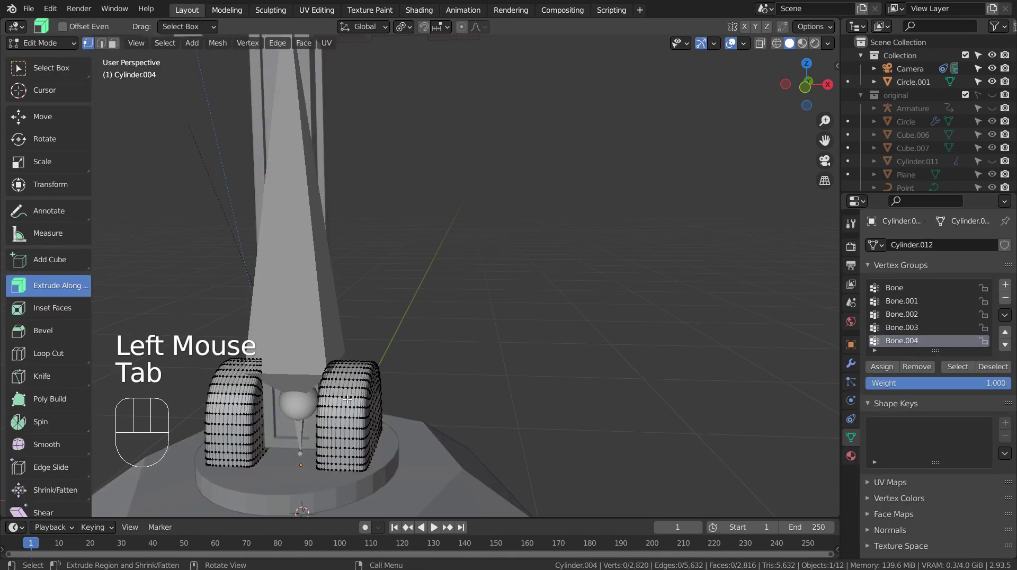
key(a)
scroll(945, 332, down, 2)
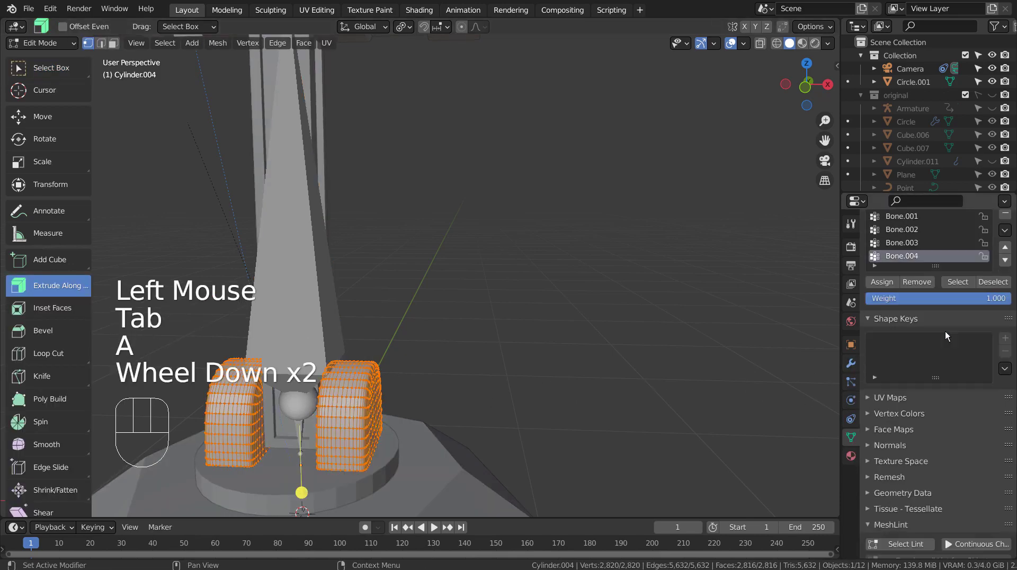
scroll(934, 312, up, 3)
click(902, 287)
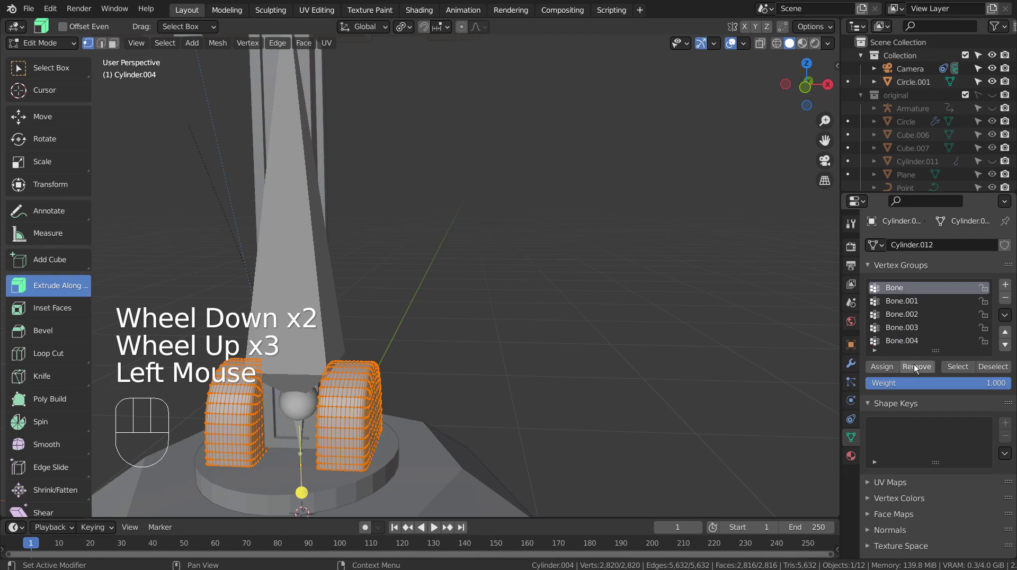
click(916, 367)
click(901, 300)
click(911, 366)
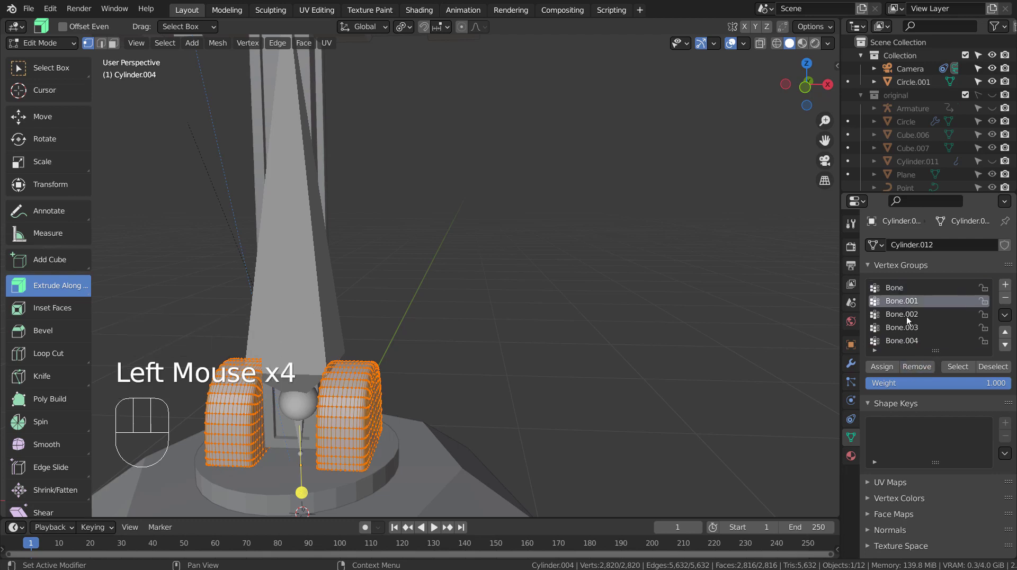
click(908, 315)
click(919, 368)
click(911, 327)
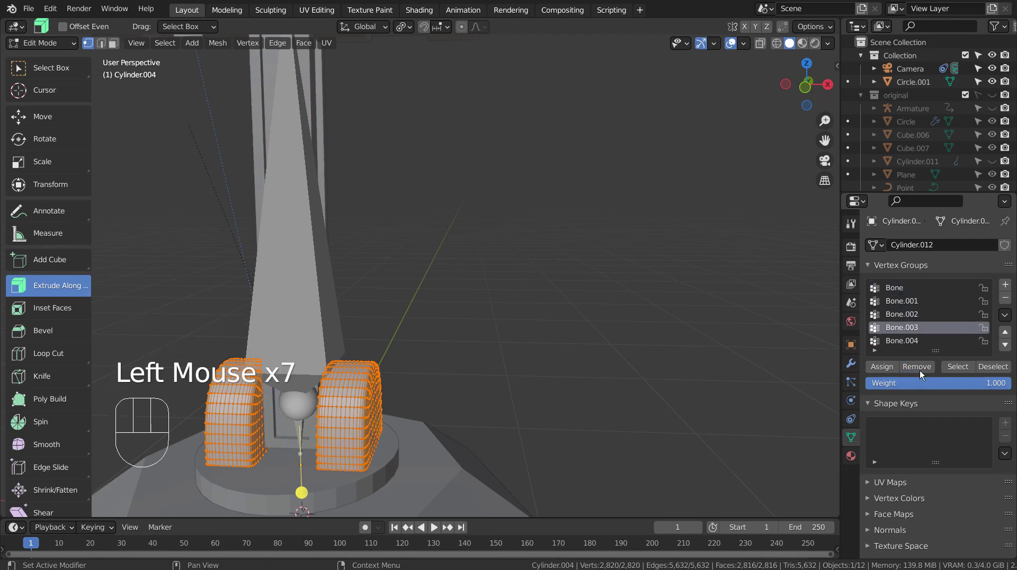
- Assign the bracket's vertices to the Bone.004 vertex group and return to Object Mode
click(910, 342)
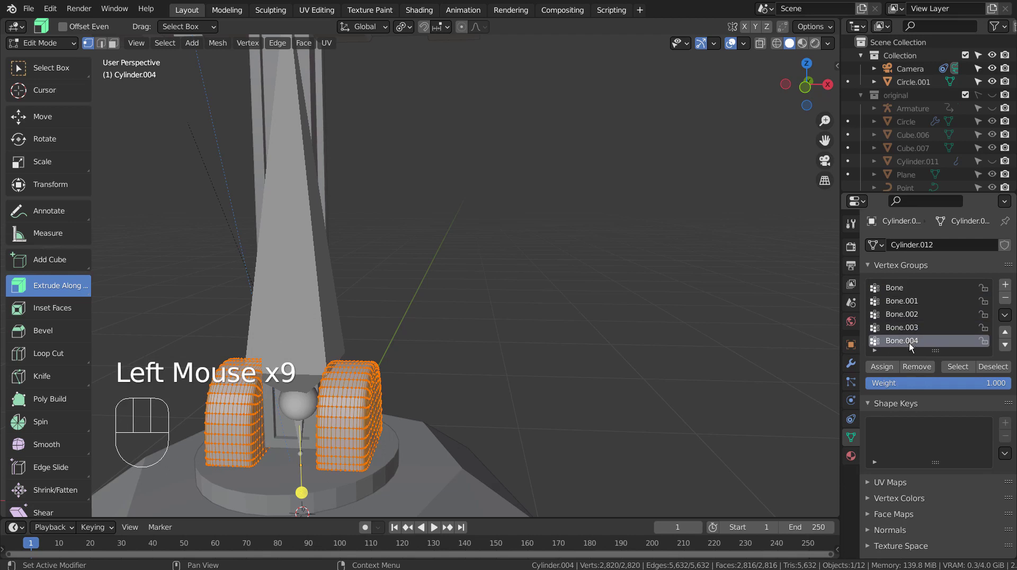
click(890, 367)
click(595, 364)
key(Tab)
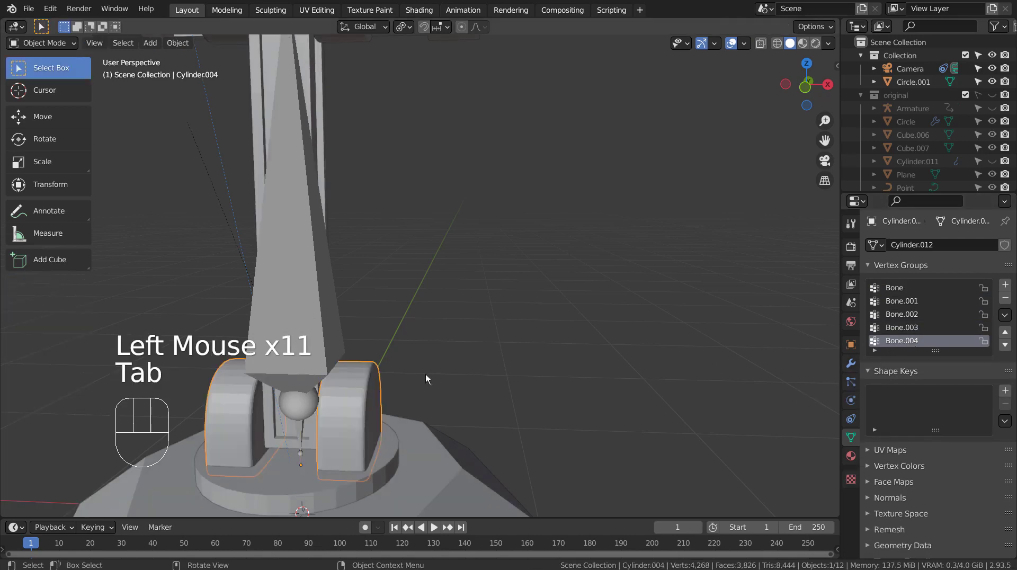
- Select the armature and switch it to Pose Mode
click(282, 348)
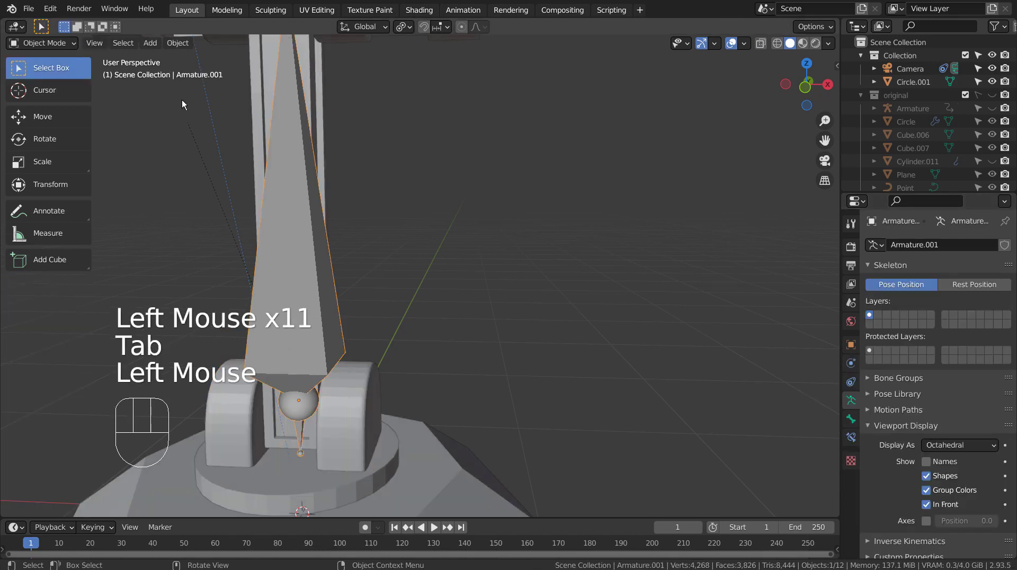
click(62, 46)
click(53, 84)
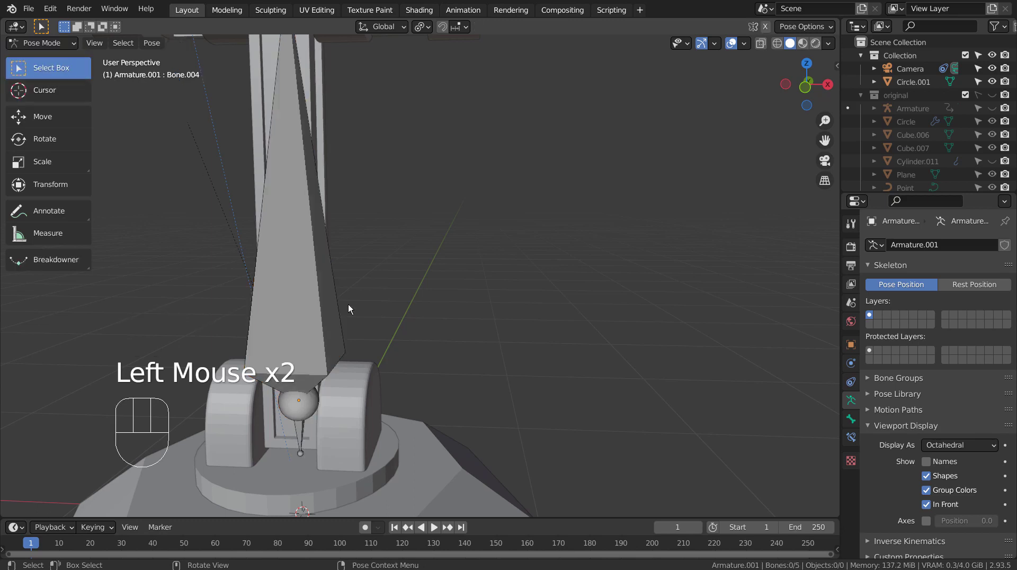
- Test-rotate the large bone above the bracket around the global Z axis and undo the rotation
click(355, 320)
key(r)
key(z)
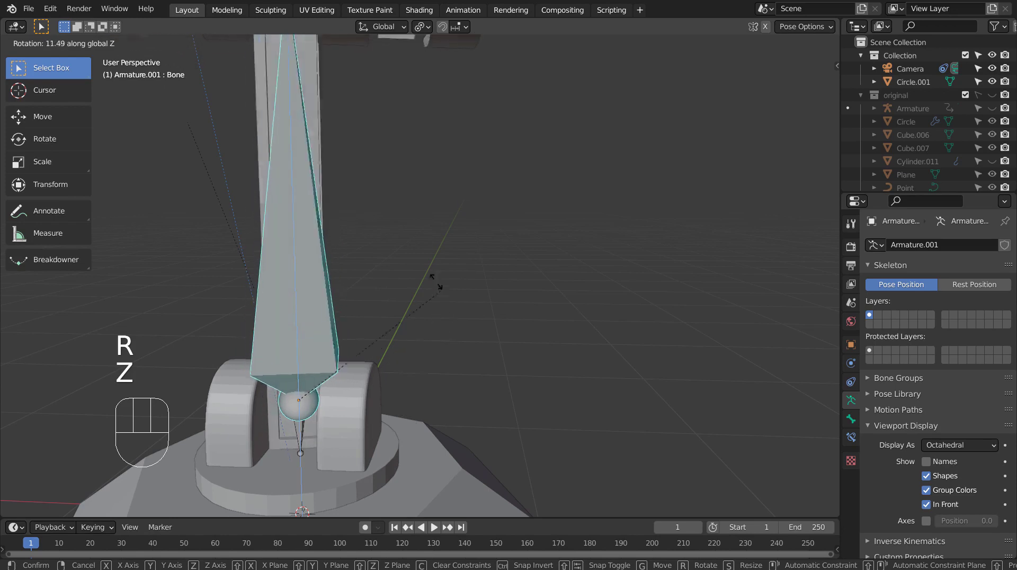
click(461, 307)
key(ctrl+z)
- Test-rotate the small bone Bone.004 around the global Z axis to check the bracket's binding, and undo the rotation
click(301, 439)
key(r)
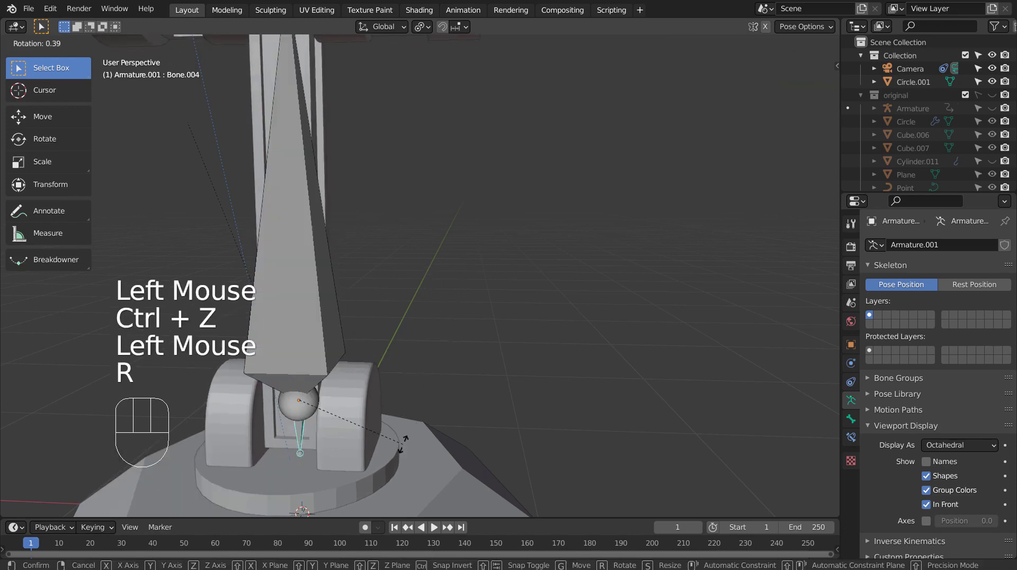
key(z)
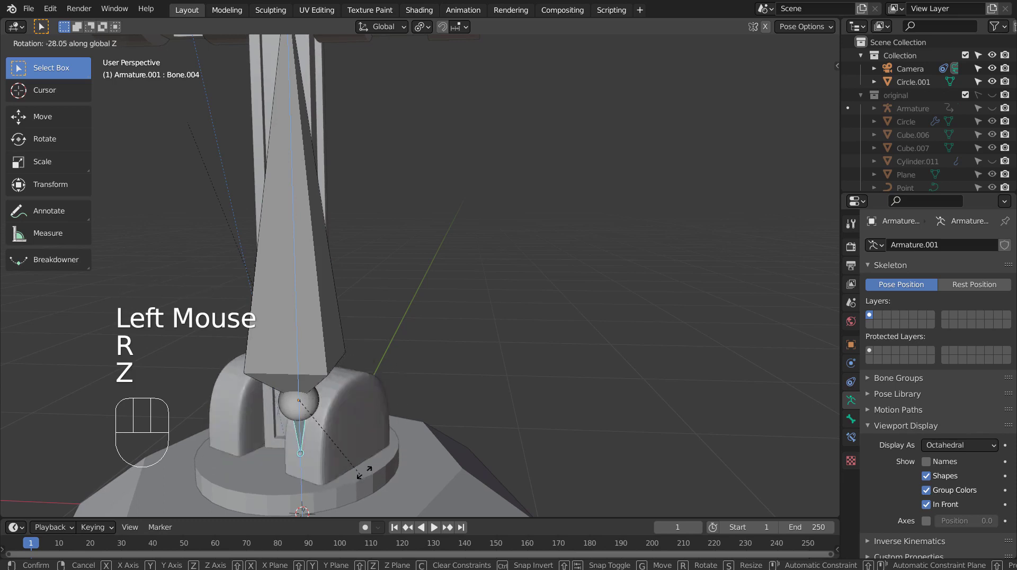
click(383, 448)
key(ctrl+z)
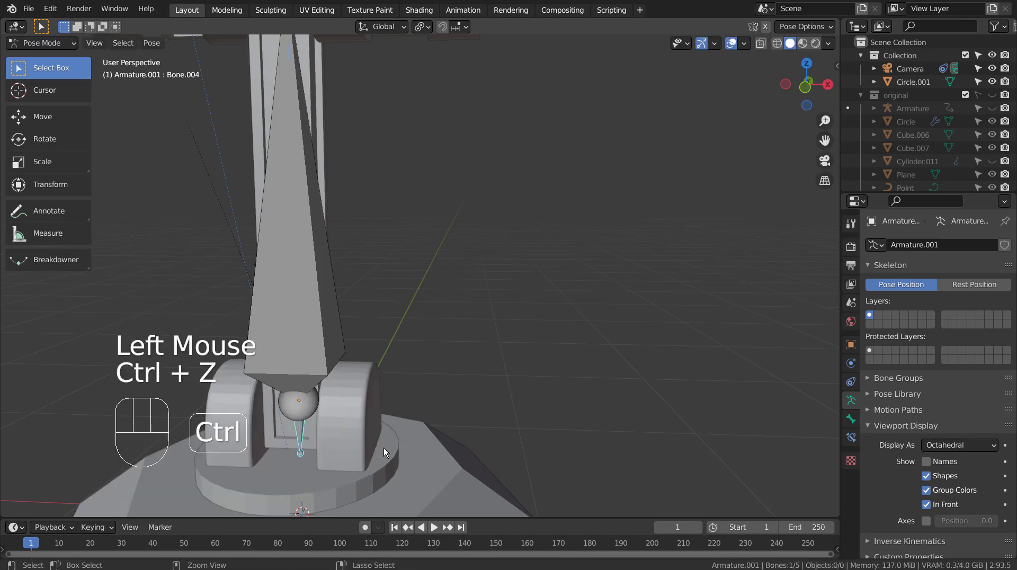
- Test-move the large lower bone by about 0.31 m in X, 0.07 m in Y and 0.29 m in Z, and undo the move
click(317, 370)
key(g)
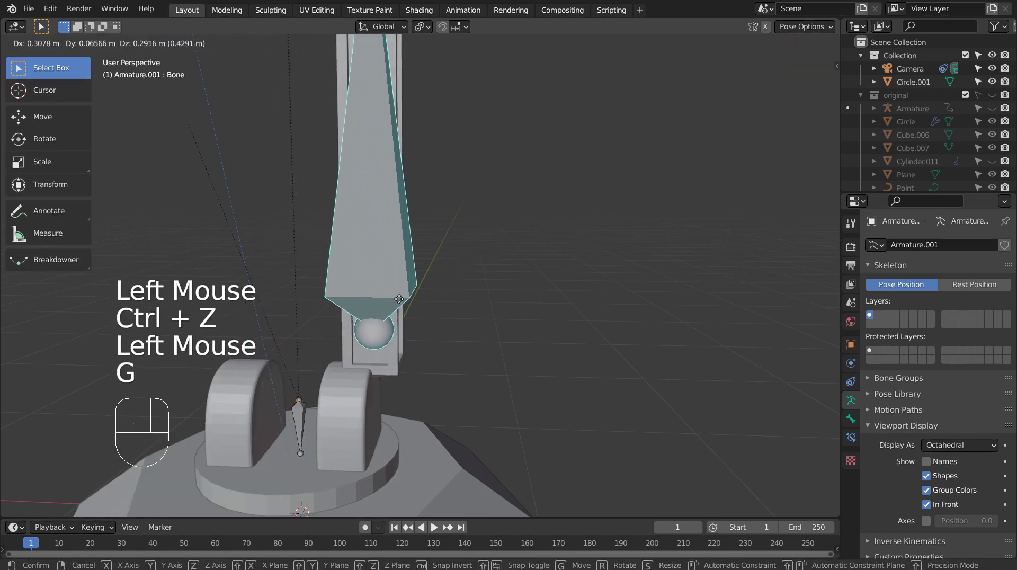
click(399, 298)
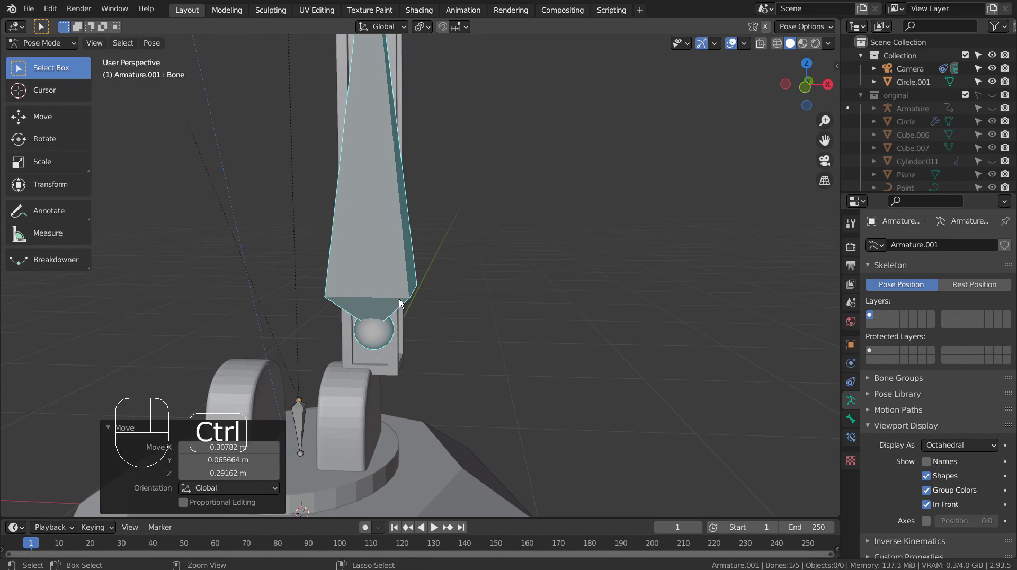
key(ctrl+z)
- Try to set a parent bone for Bone.004 in its bone relations while in Pose Mode
click(299, 433)
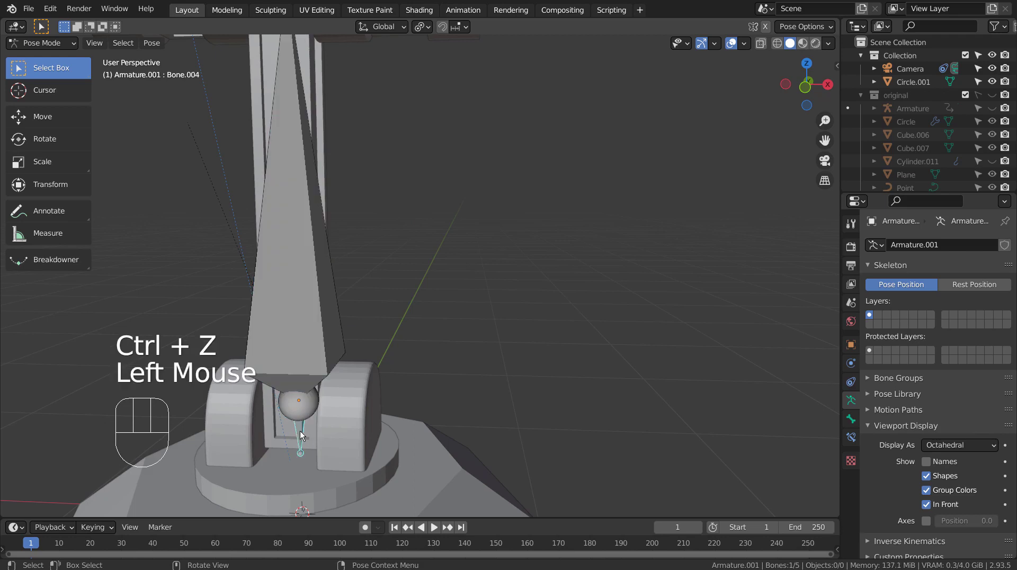
click(851, 418)
click(852, 437)
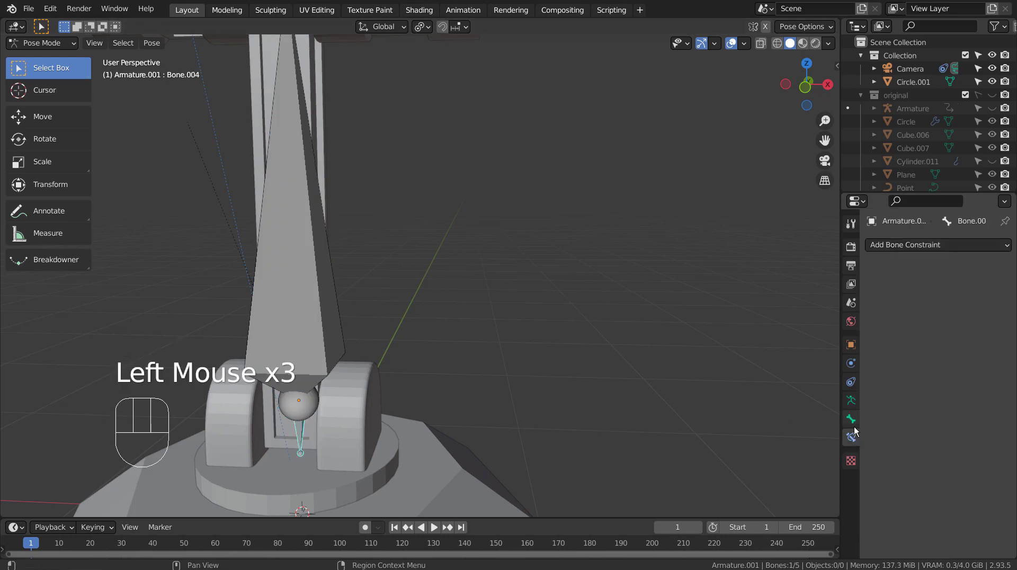
click(851, 419)
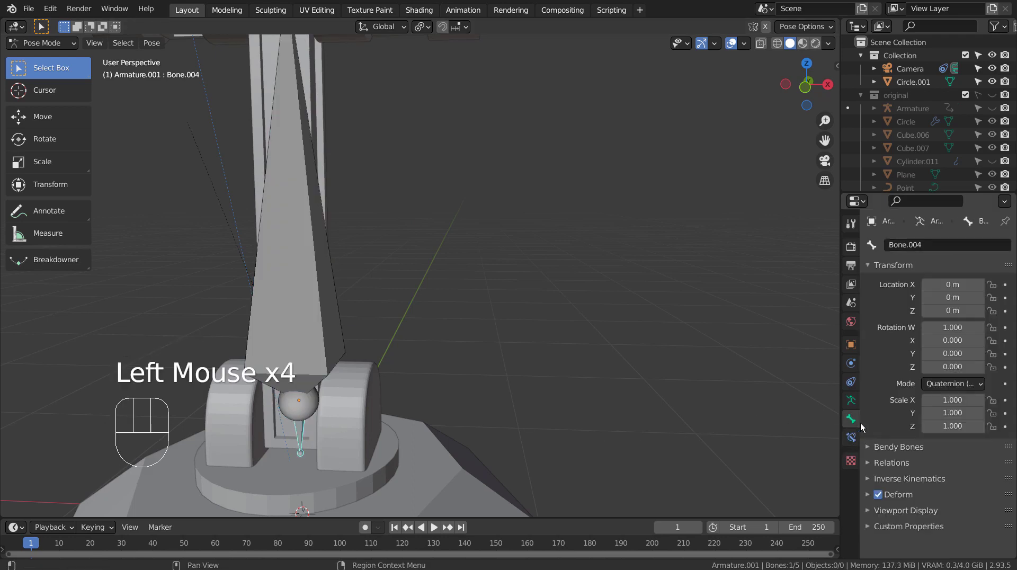
click(871, 461)
scroll(923, 476, down, 2)
click(929, 450)
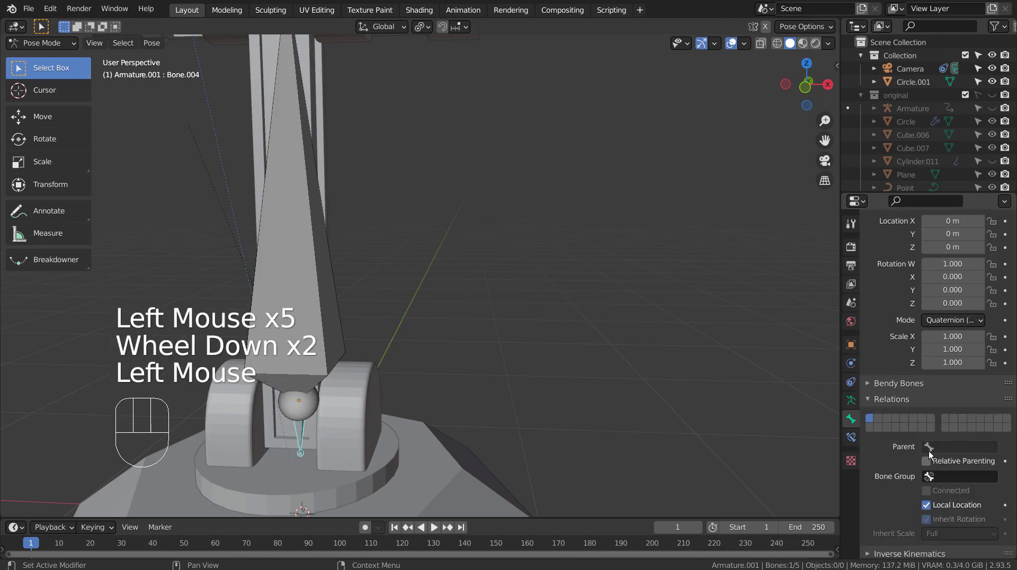
click(931, 450)
click(930, 446)
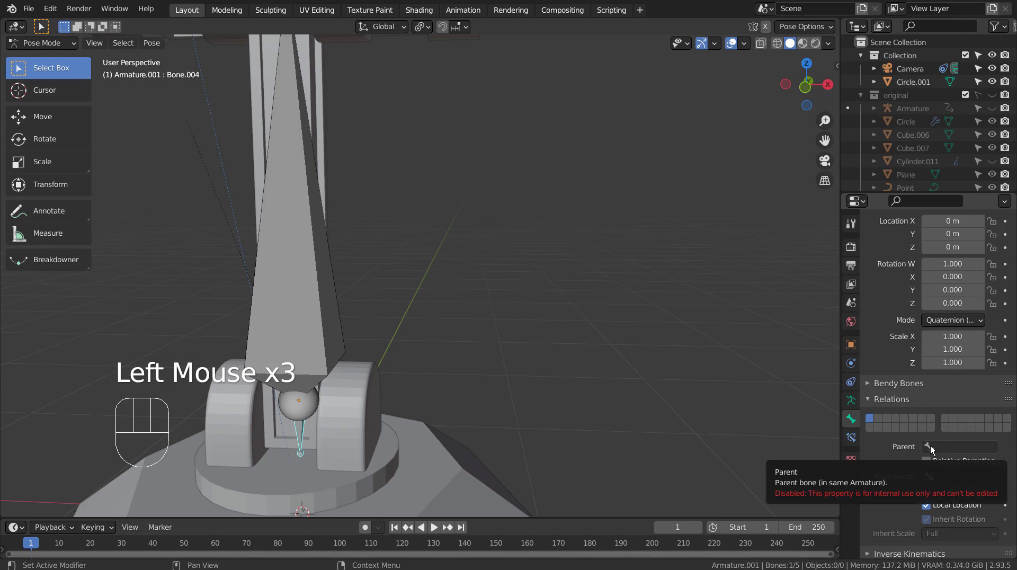
click(930, 446)
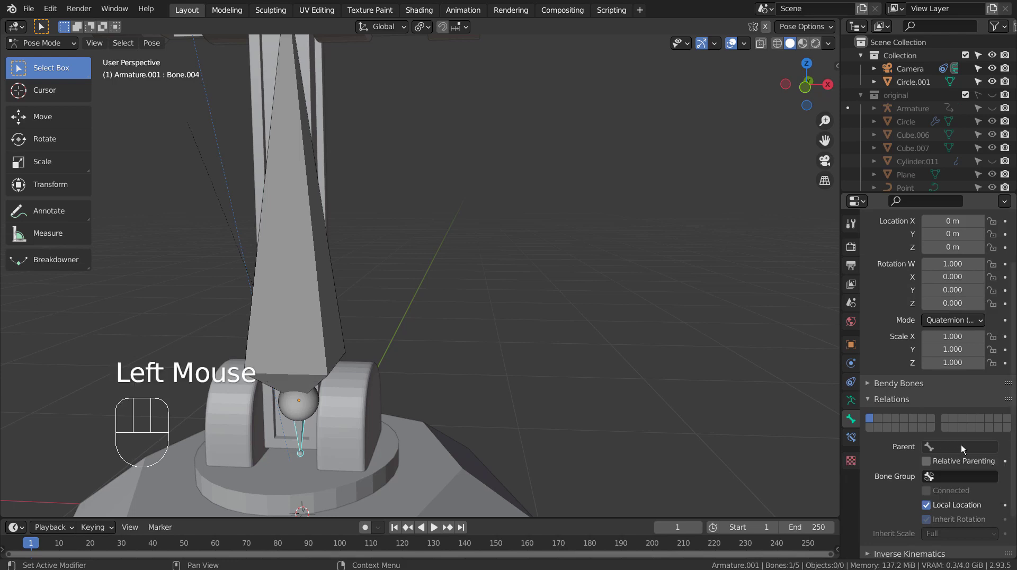
- Toggle Relative Parenting on and off again for Bone.004, and reselect the bone
click(920, 456)
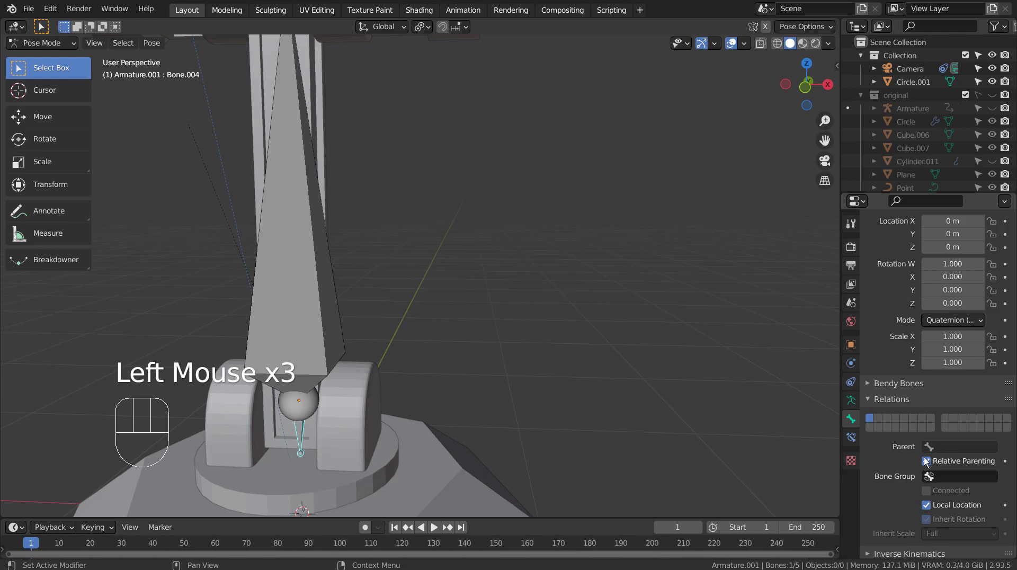
click(945, 449)
click(945, 449)
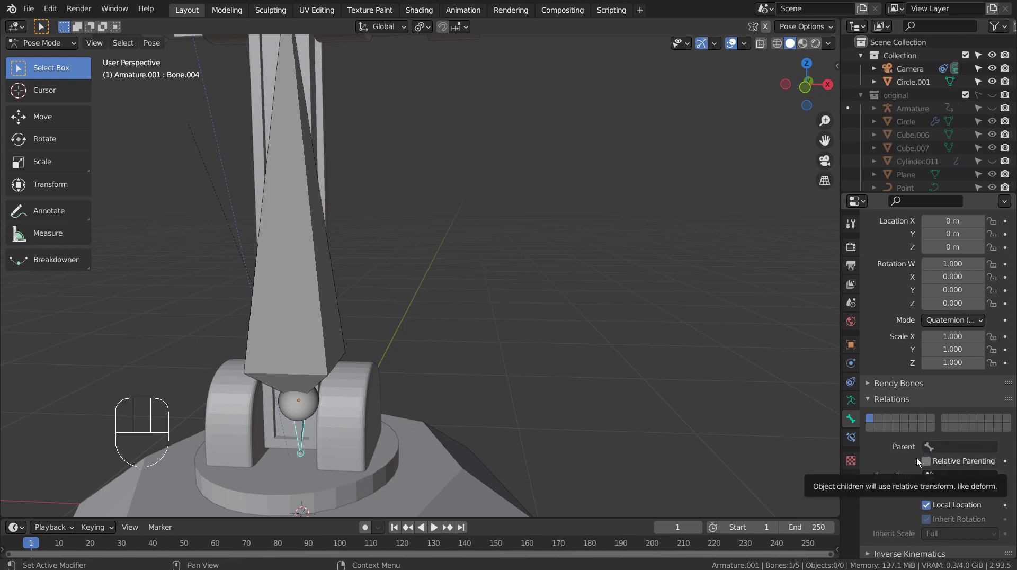
click(300, 433)
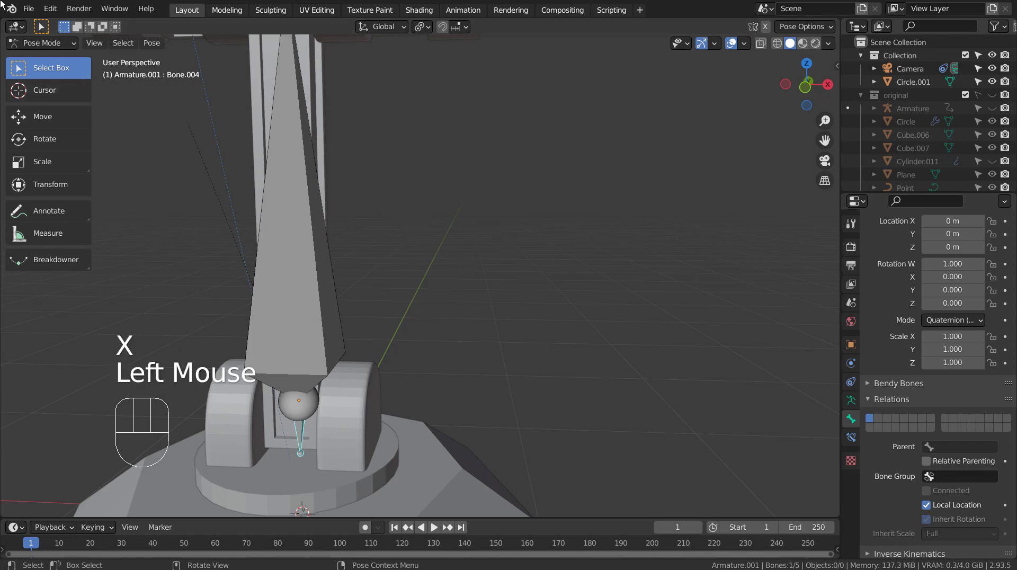
- Switch the armature from Pose Mode to Edit Mode and set Bone as the parent of Bone.004
click(59, 43)
click(65, 57)
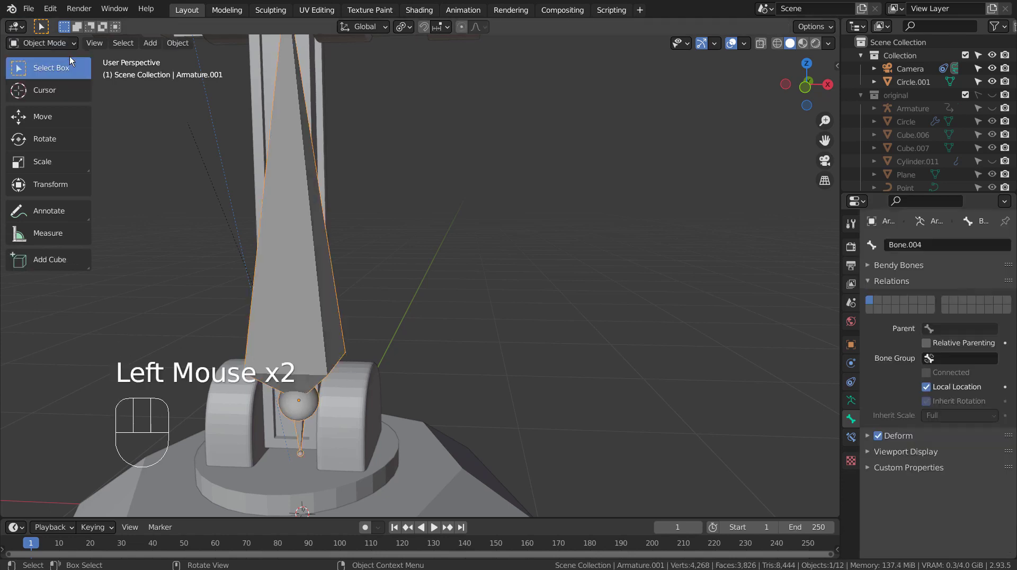
click(300, 427)
click(303, 410)
click(56, 45)
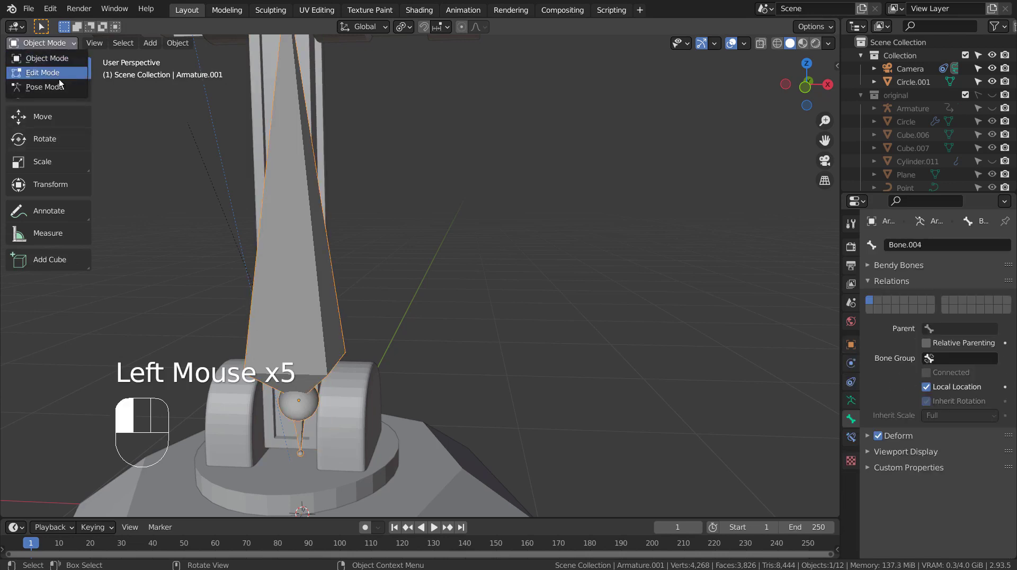
click(59, 80)
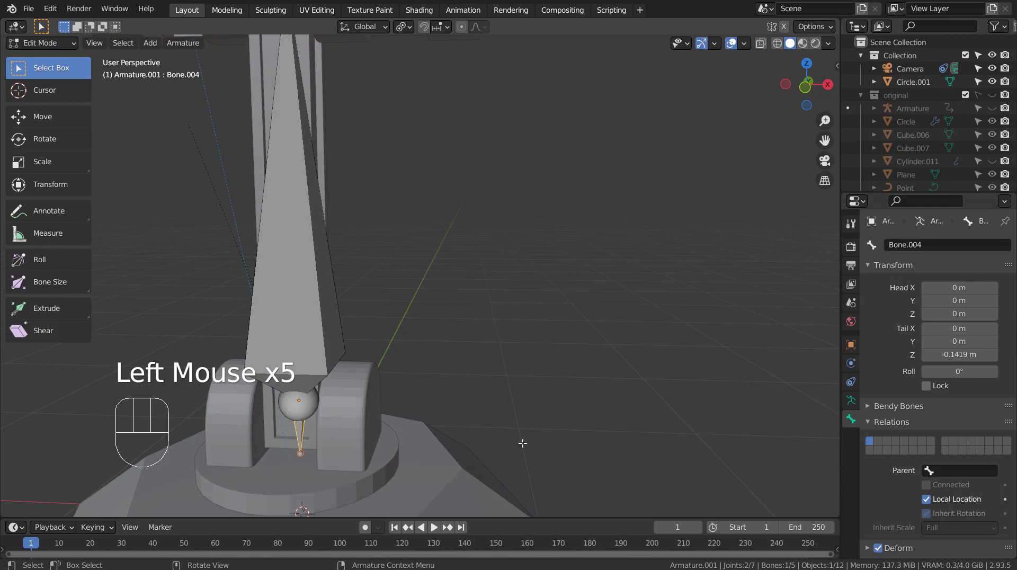
click(942, 471)
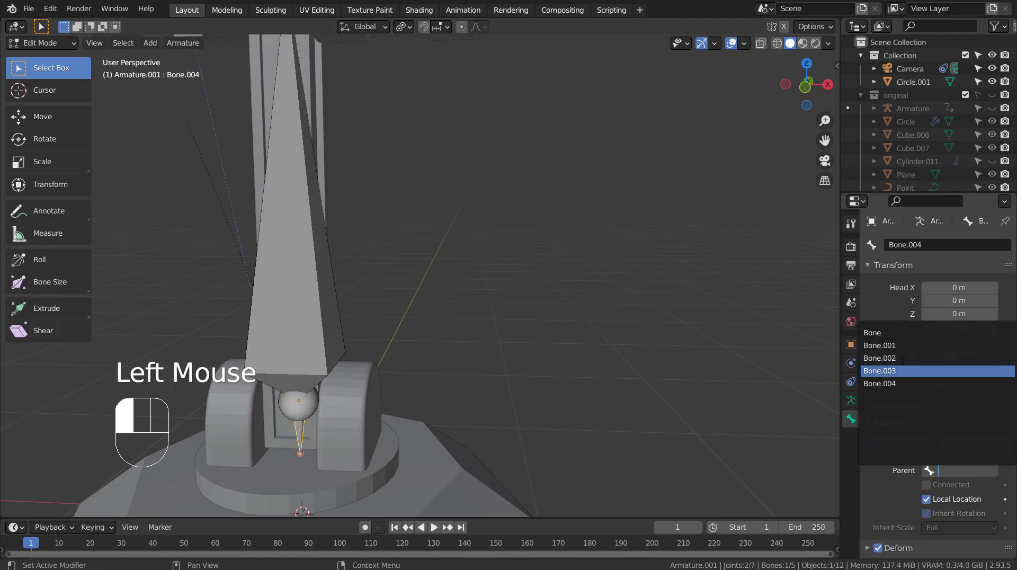
click(899, 332)
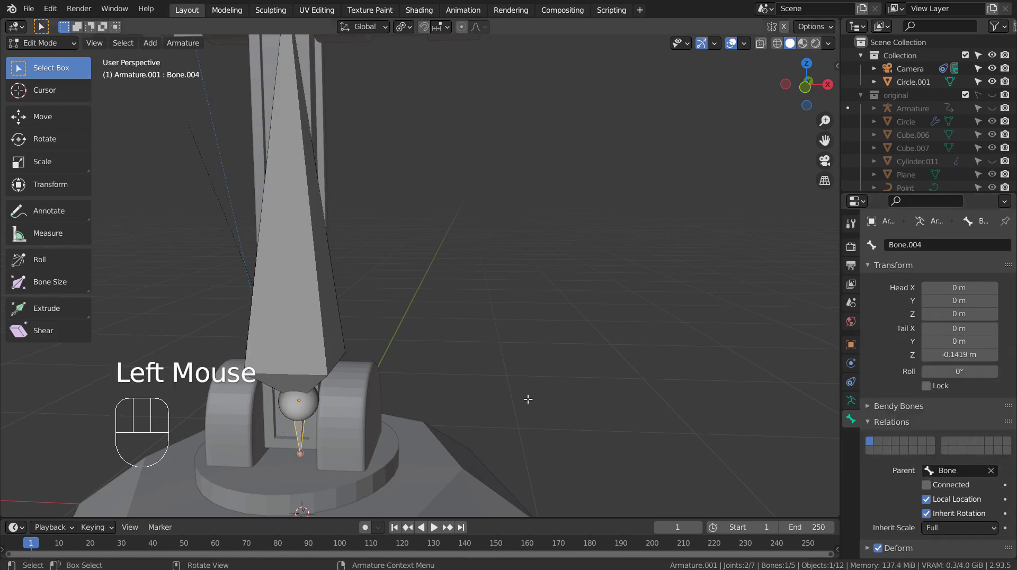
- Try the Connected option for Bone.004 and its parent, leaving it turned off
click(925, 485)
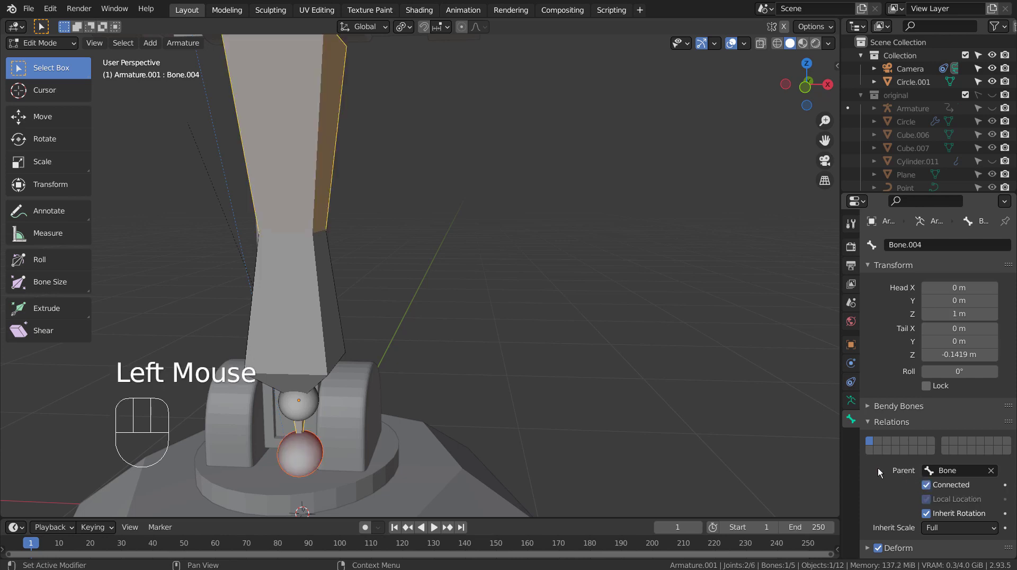
click(931, 487)
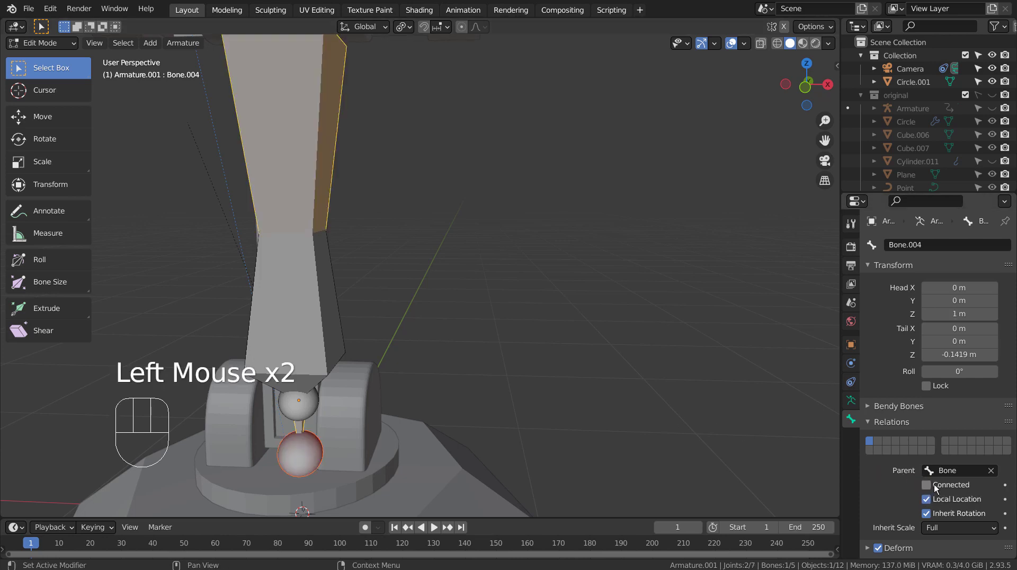
click(930, 485)
click(929, 484)
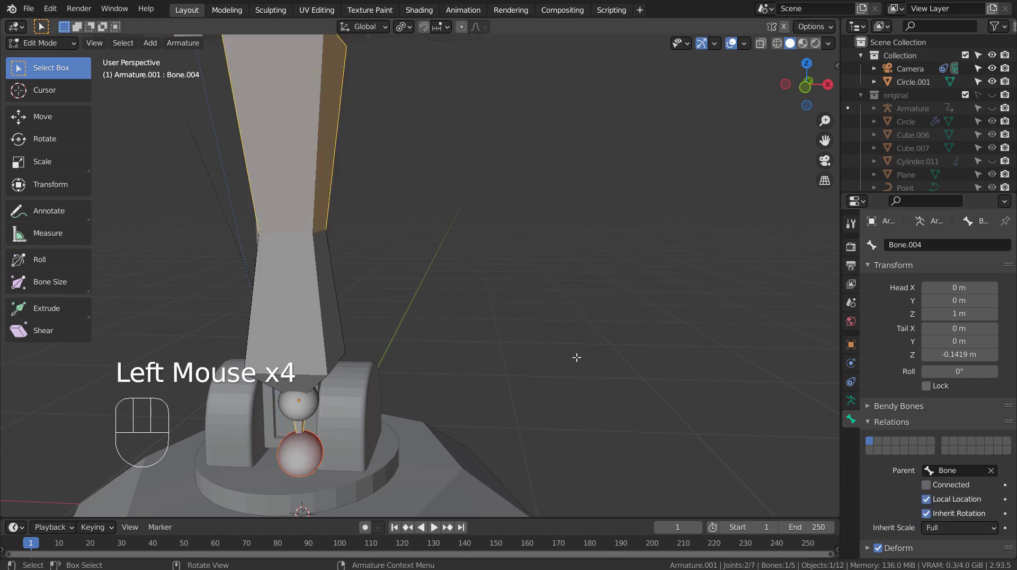
- Scale Bone.004 to about 0.248 and move it about -1.458 m along global Z, down to the bracket
scroll(585, 357, down, 5)
scroll(586, 356, up, 3)
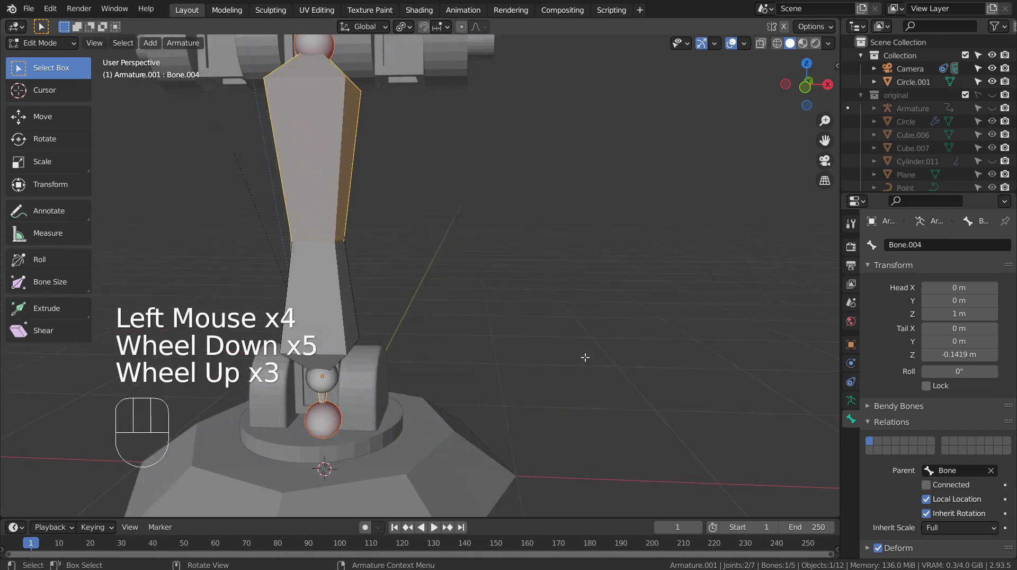
key(x)
key(s)
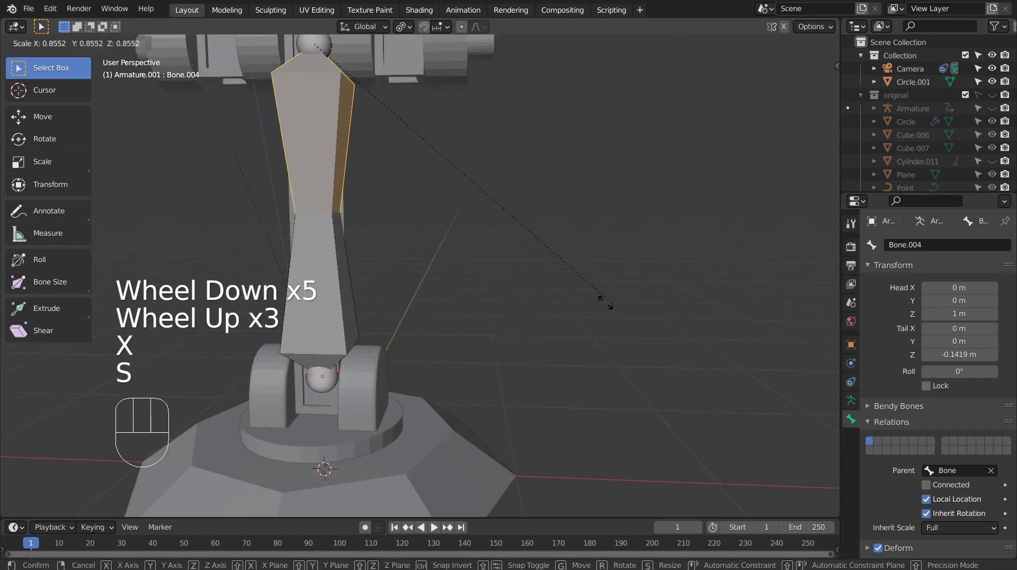
click(381, 138)
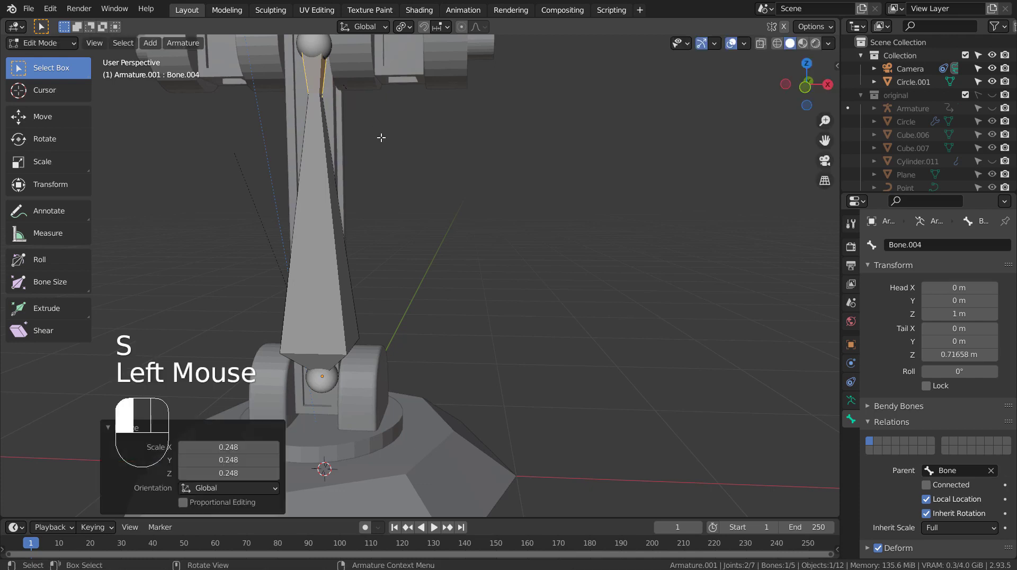
key(g)
key(z)
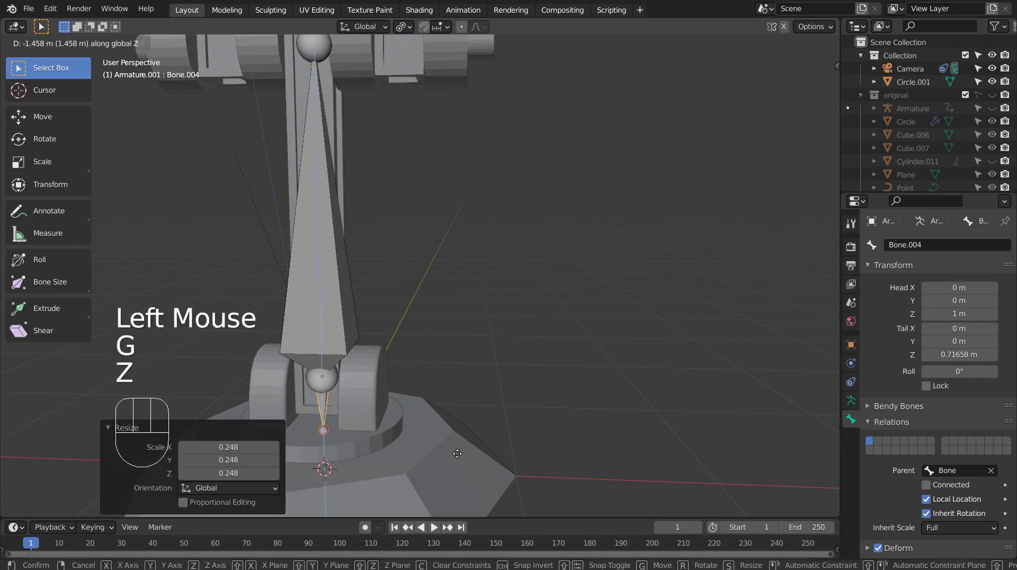
click(457, 454)
- Scale Bone.004 by about 0.544 and move it about -0.064 m along global Z, just below the lower bone's base joint
key(s)
click(464, 449)
key(g)
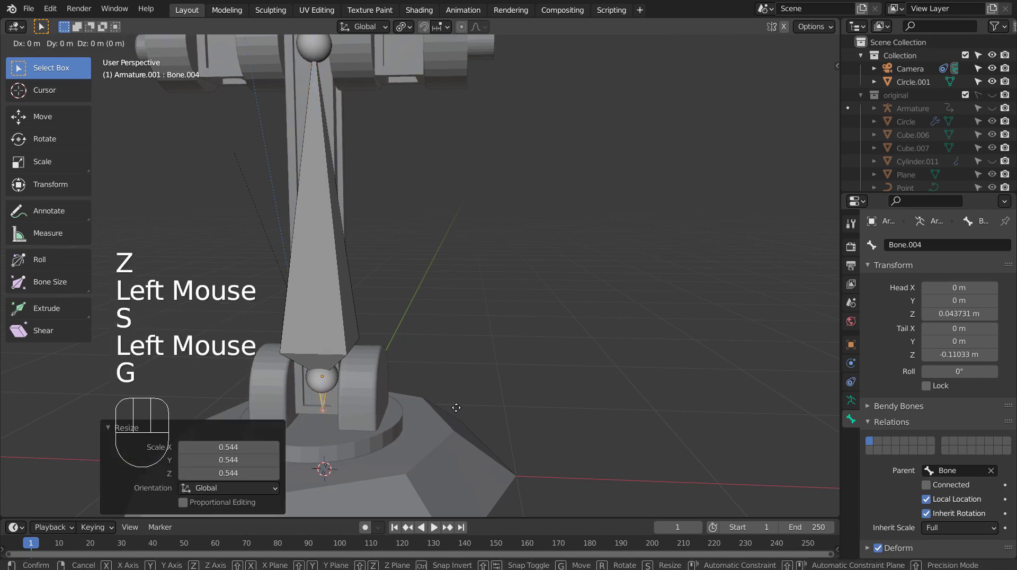
key(z)
click(463, 418)
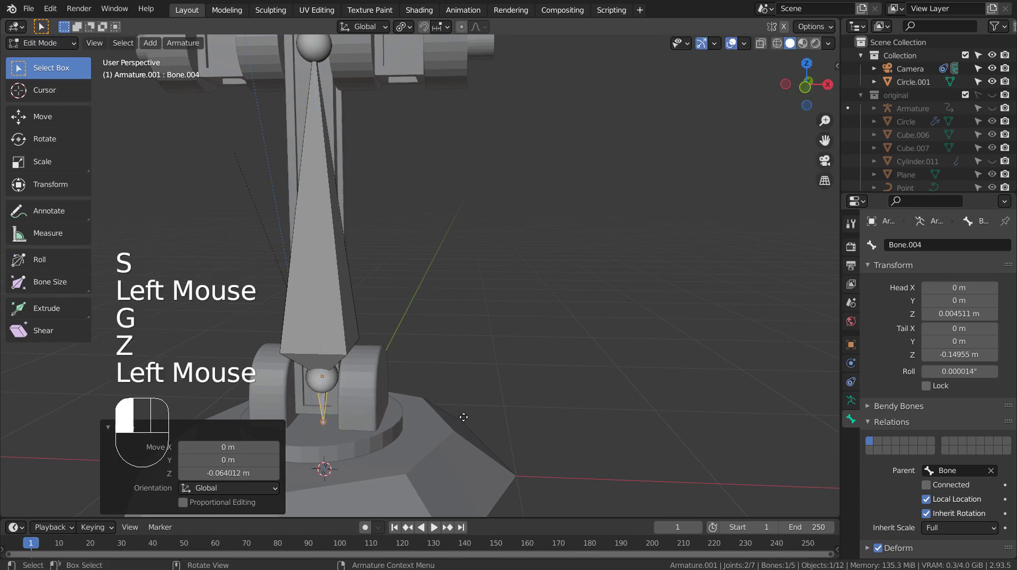
- Leave Edit Mode, put the armature into Pose Mode, and select the large lower bone
key(Tab)
click(343, 296)
click(347, 282)
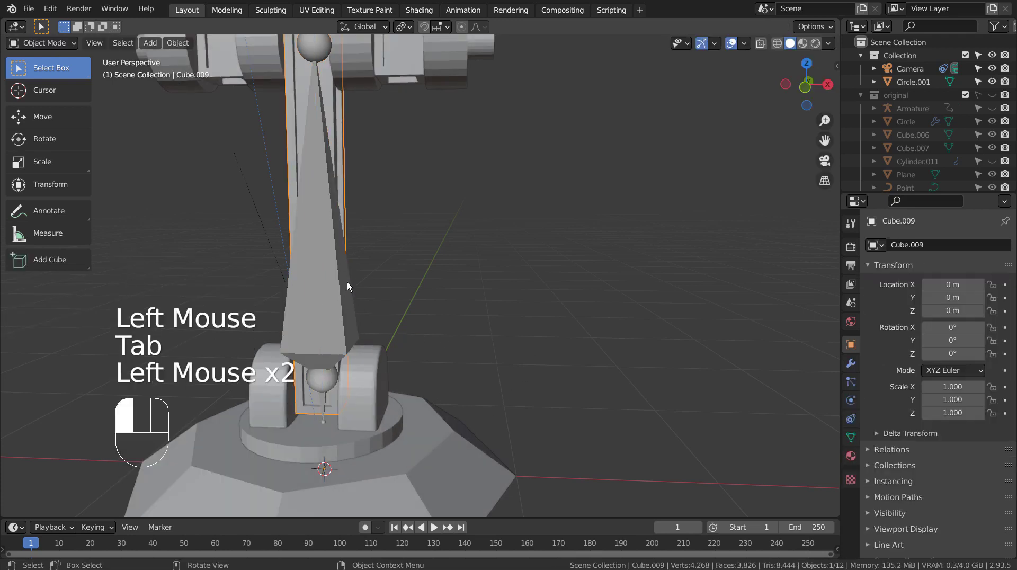
click(63, 43)
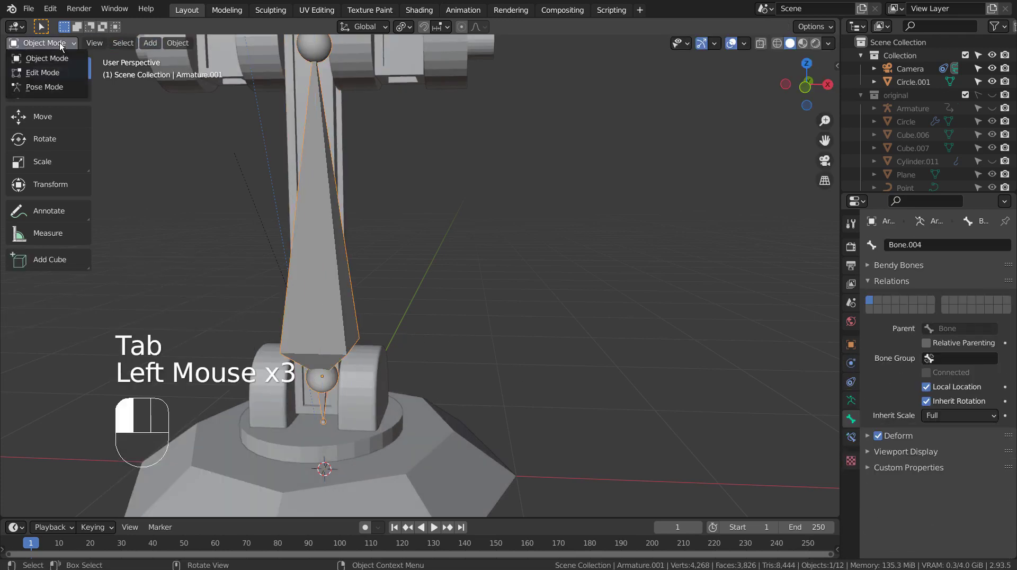
click(57, 87)
click(332, 339)
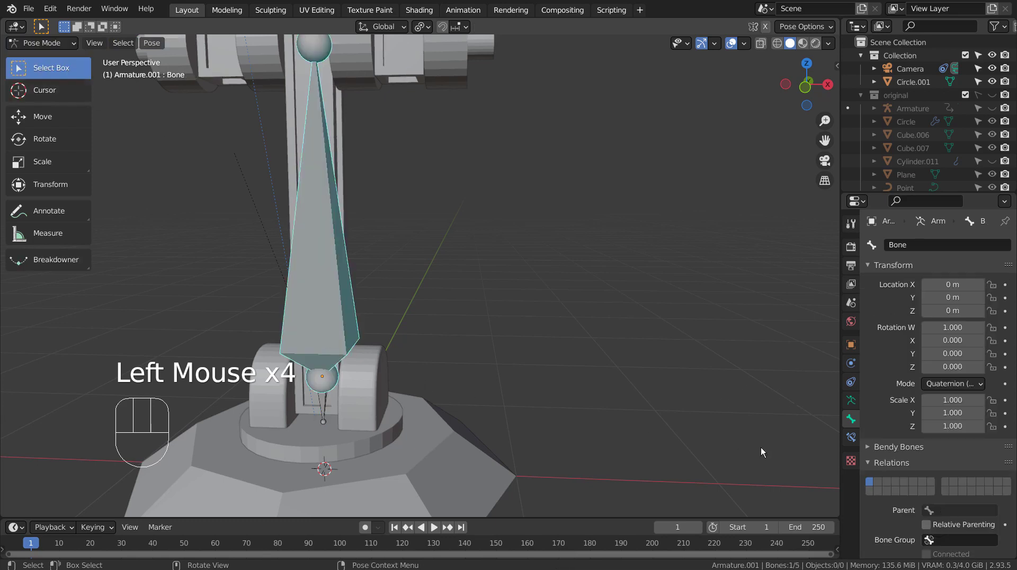
- Test-rotate the large lower bone around the global Z axis, ending at about 0.73°, and check the whole arm
key(r)
key(z)
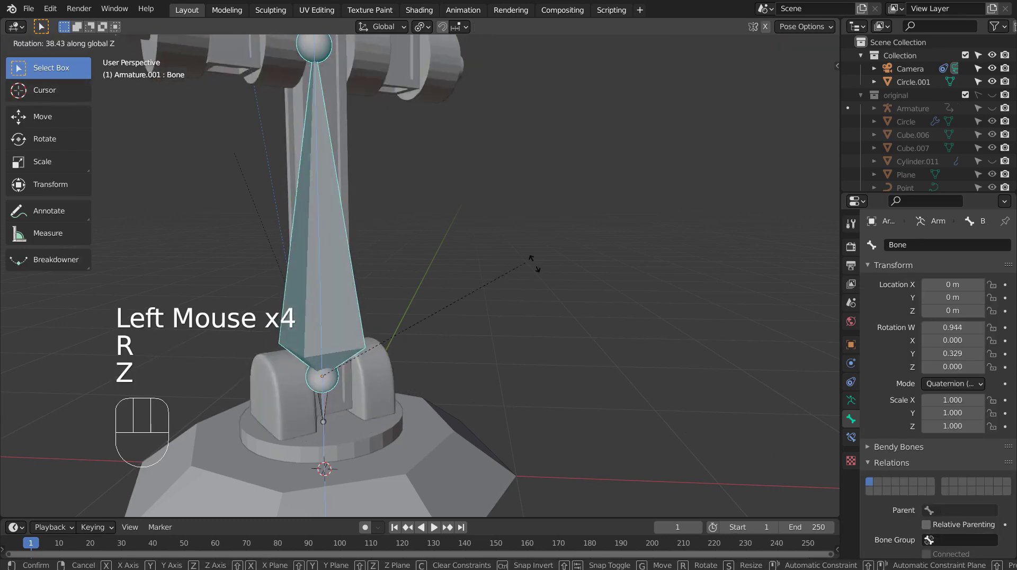
click(533, 407)
key(KP_1)
scroll(533, 407, down, 2)
shift+middle_drag(561, 368, 592, 342)
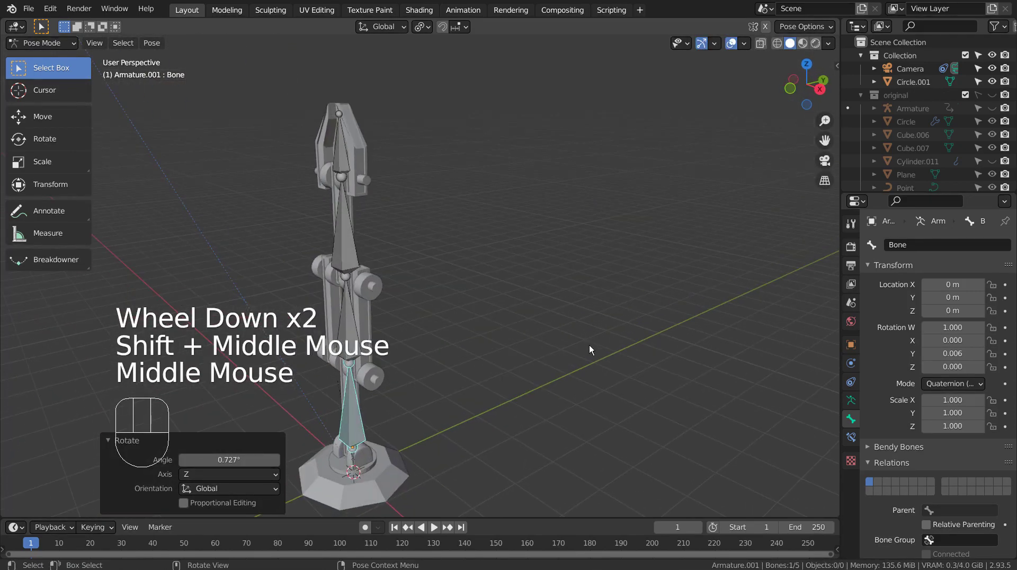
click(589, 346)
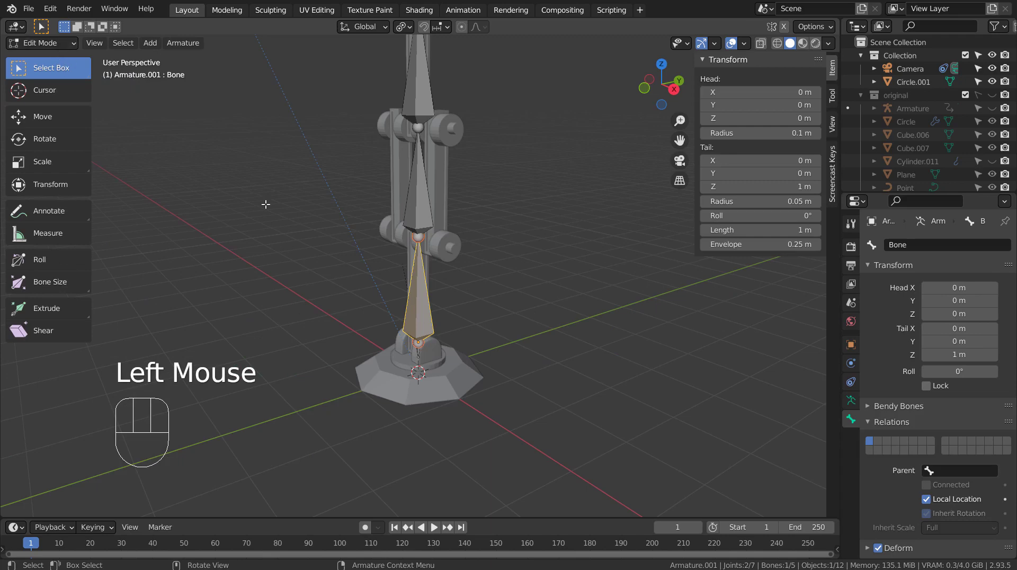
- Return to Pose Mode with the large lower bone selected and set its quaternion Y rotation to 0
key(Tab)
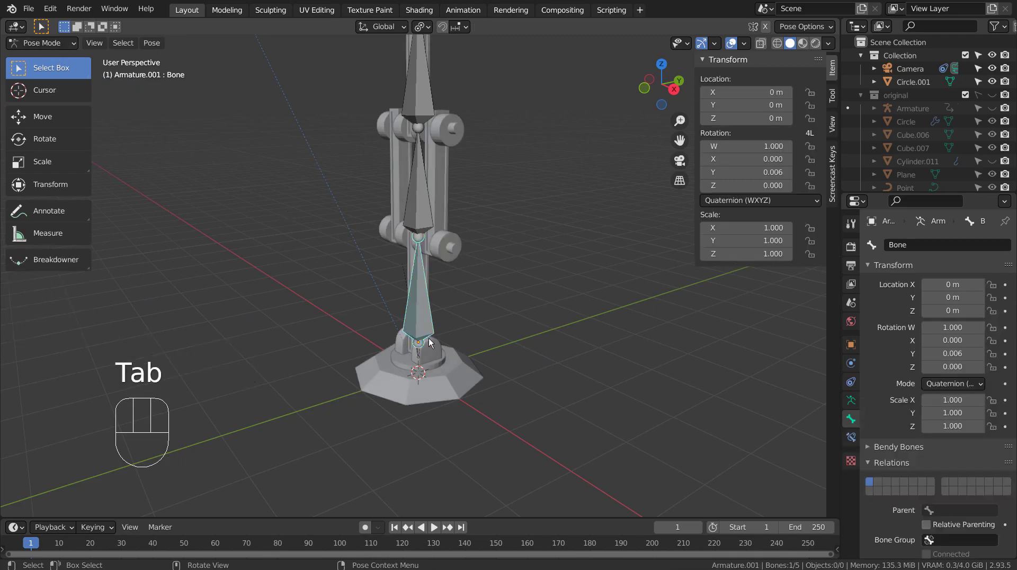
click(431, 311)
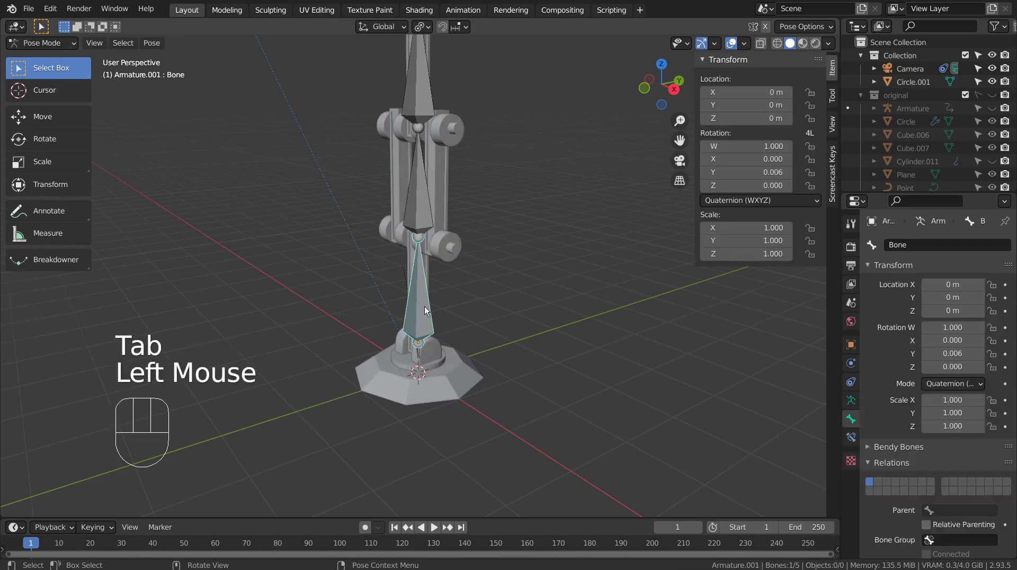
click(752, 172)
text(0)
key(Return)
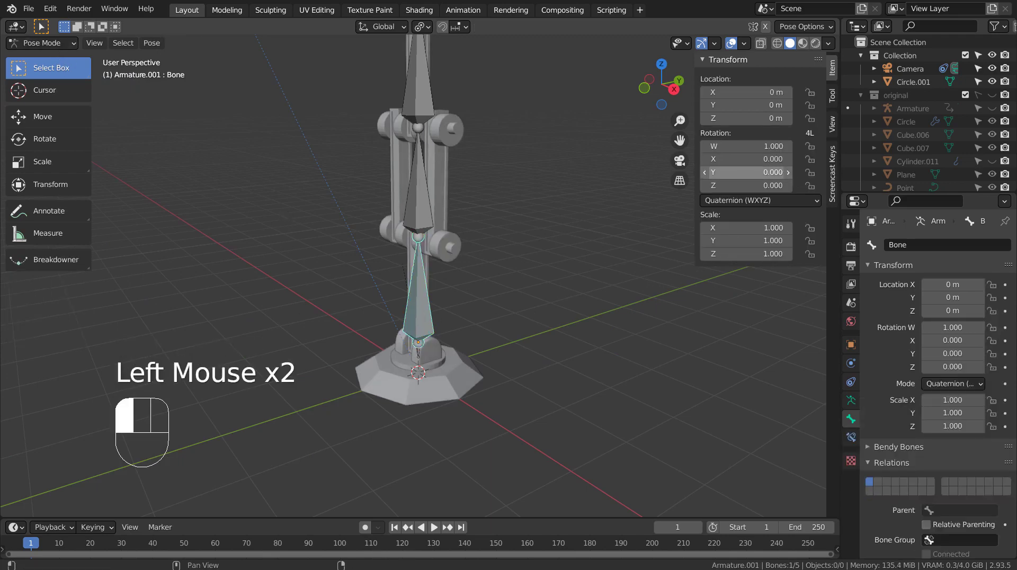
- Test quaternion Y rotation values of 0.1 and 0.6 on the large lower bone
key(shift)
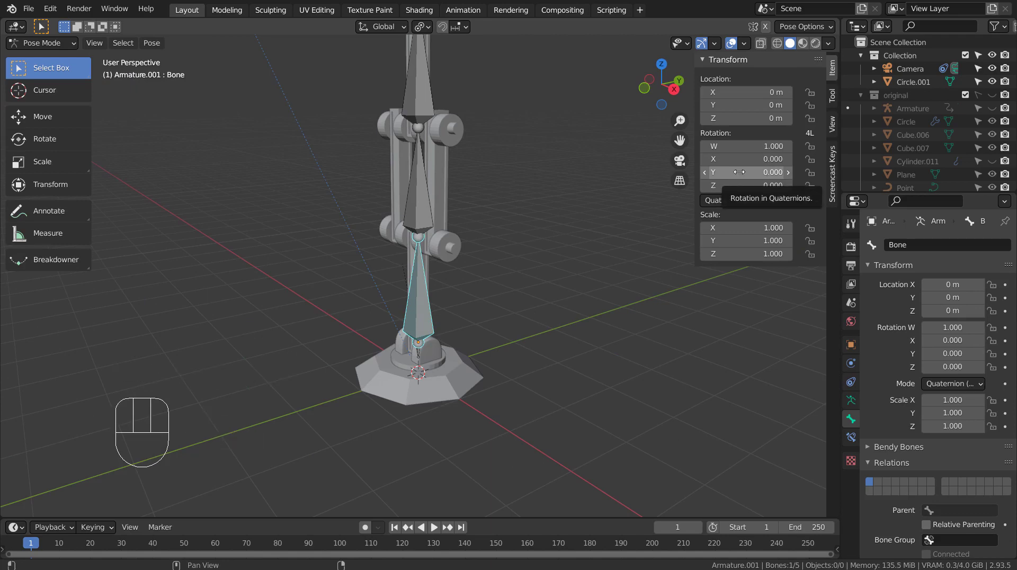
click(739, 172)
double_click(742, 172)
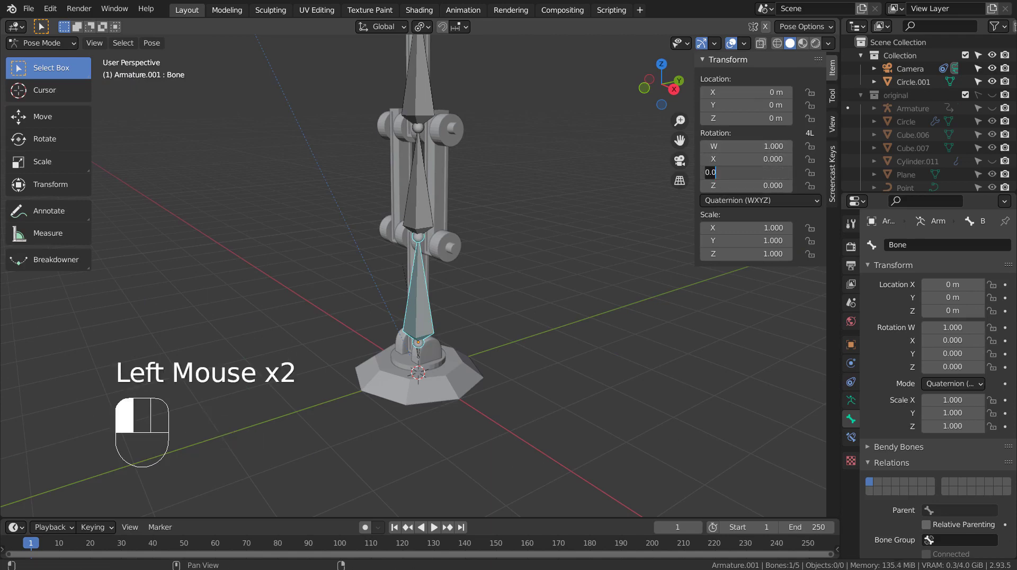
text(.1)
key(Return)
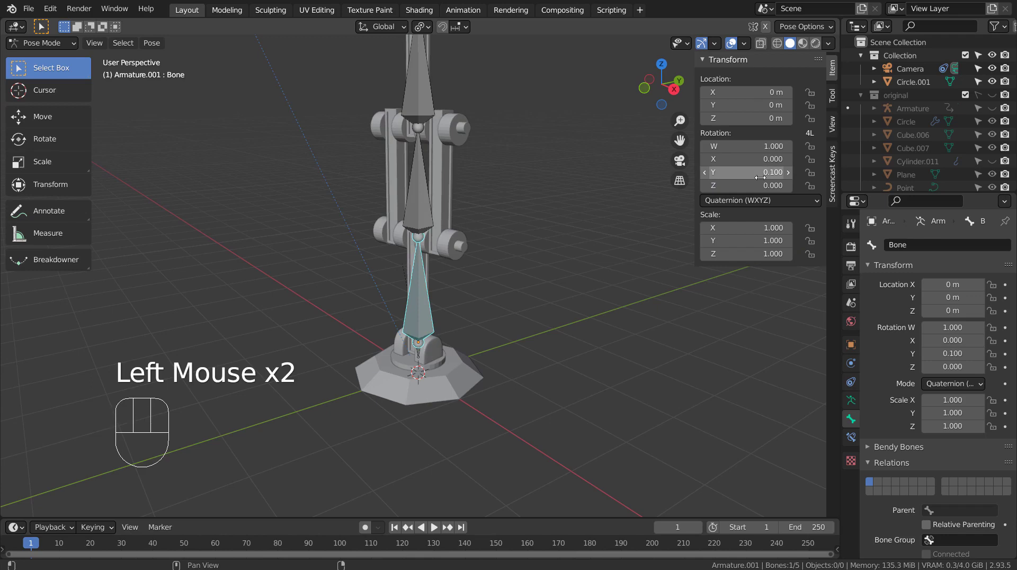
click(742, 172)
key(Return)
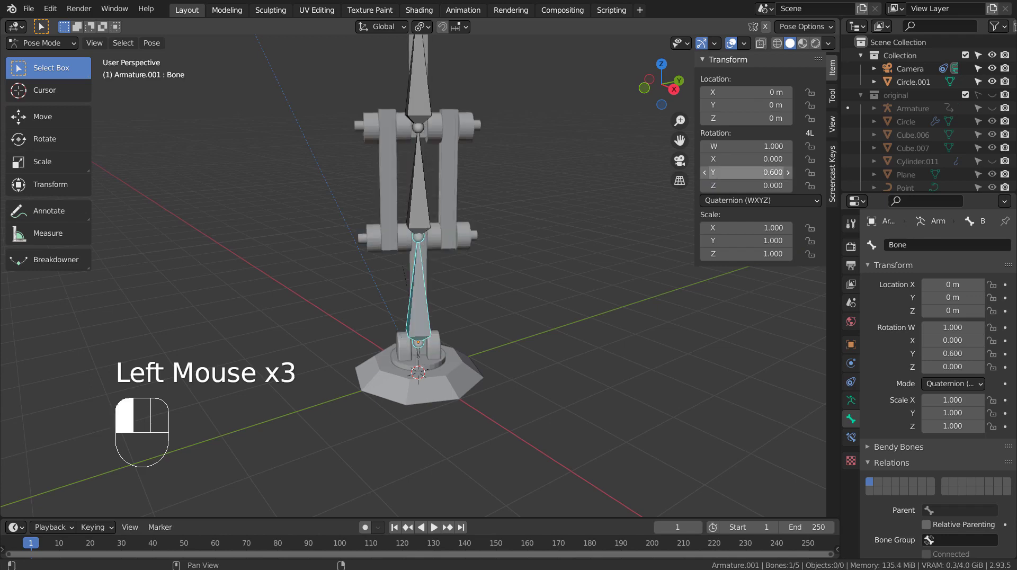
- Try quaternion Y rotation values of 1 and 4 on the large lower bone, and undo them
click(760, 172)
text(1)
key(Return)
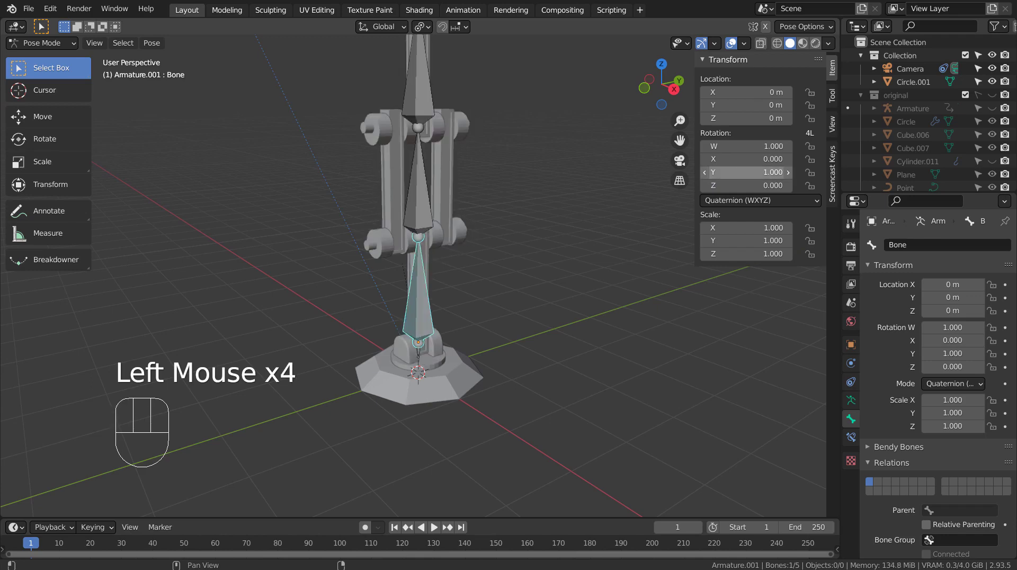
click(747, 172)
text(4)
key(Return)
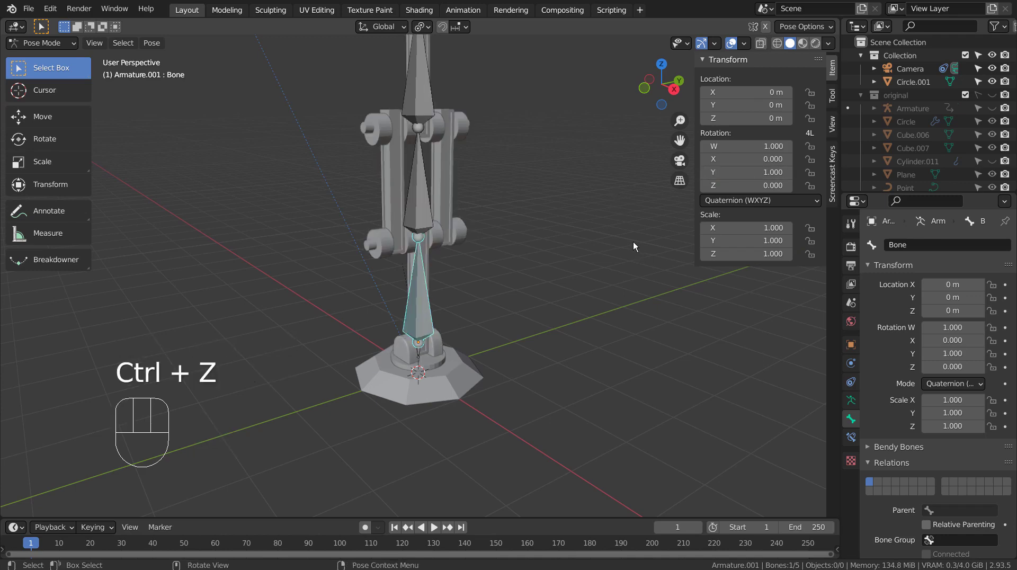
key(ctrl+z)
- Set the large lower bone's quaternion Y rotation to 0 and insert a rotation keyframe at frame 1
click(744, 174)
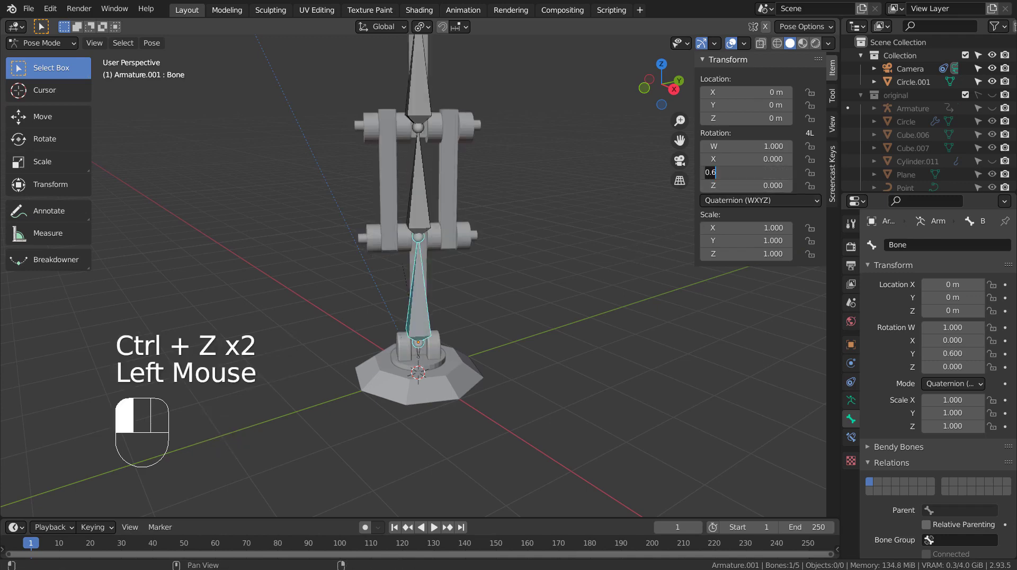
text(0)
key(Return)
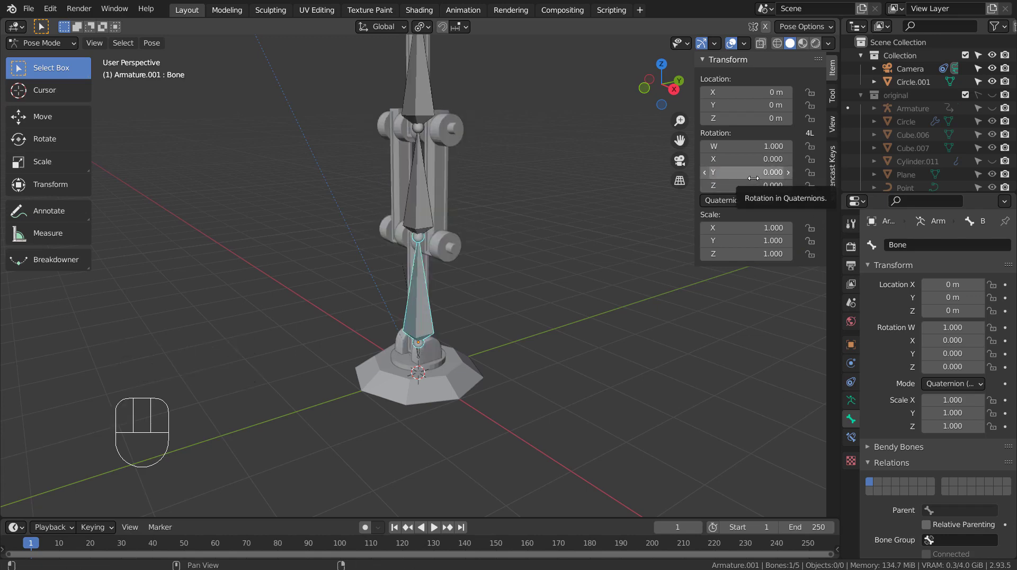
key(i)
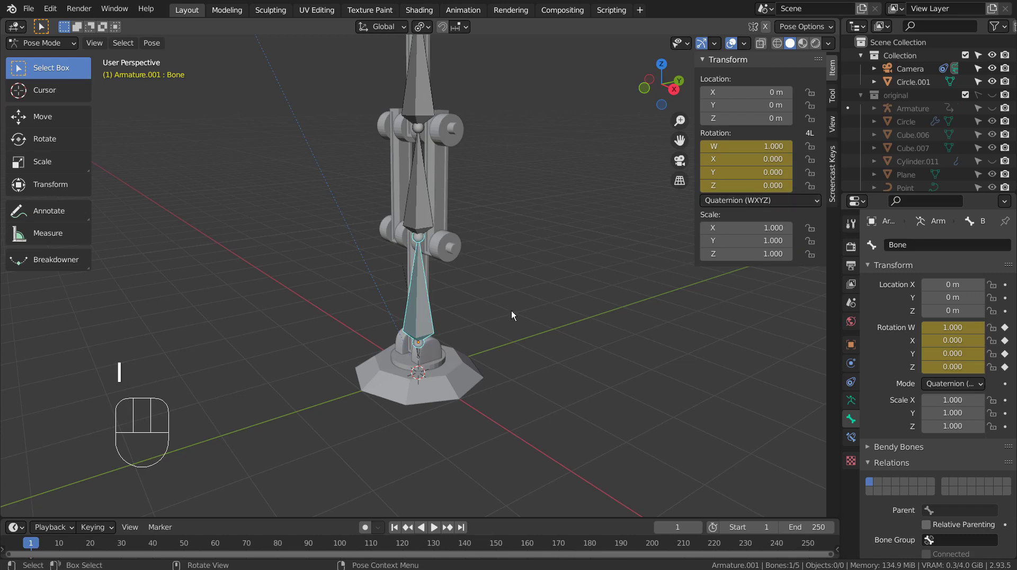
- At frame 250, rotate the large lower bone 164° around global Z and insert a rotation keyframe
click(807, 543)
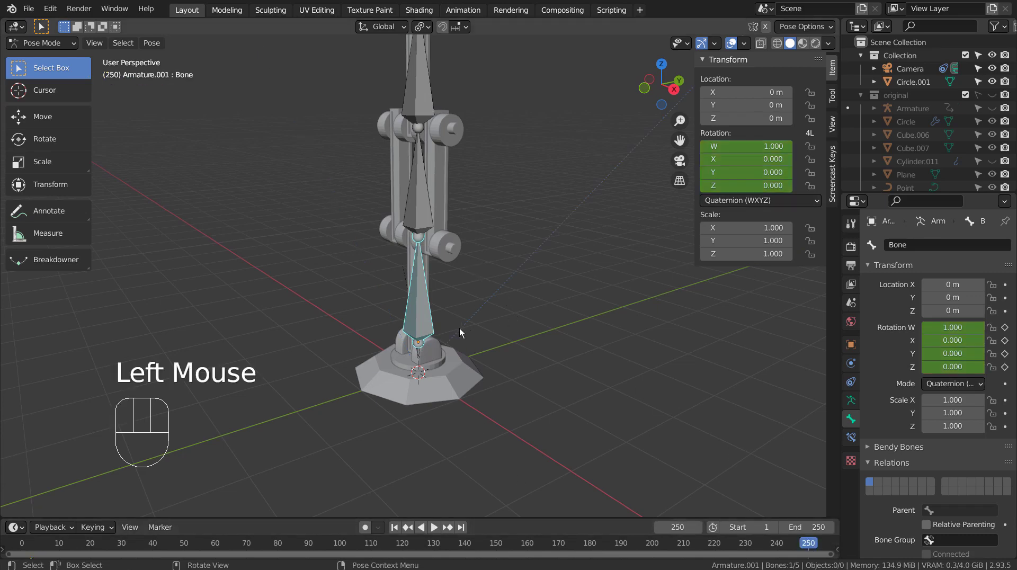
key(r)
key(y)
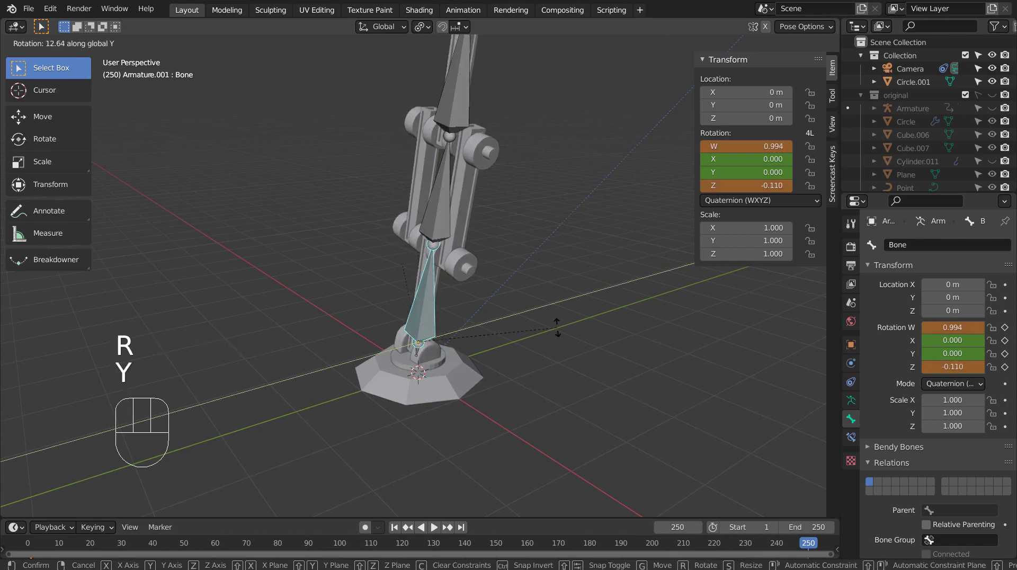
key(z)
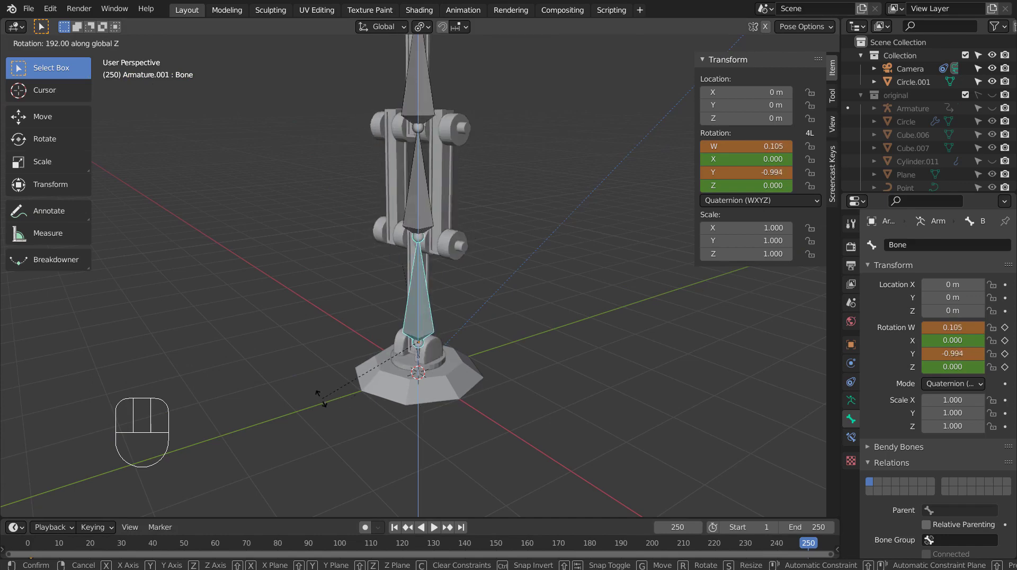
click(282, 352)
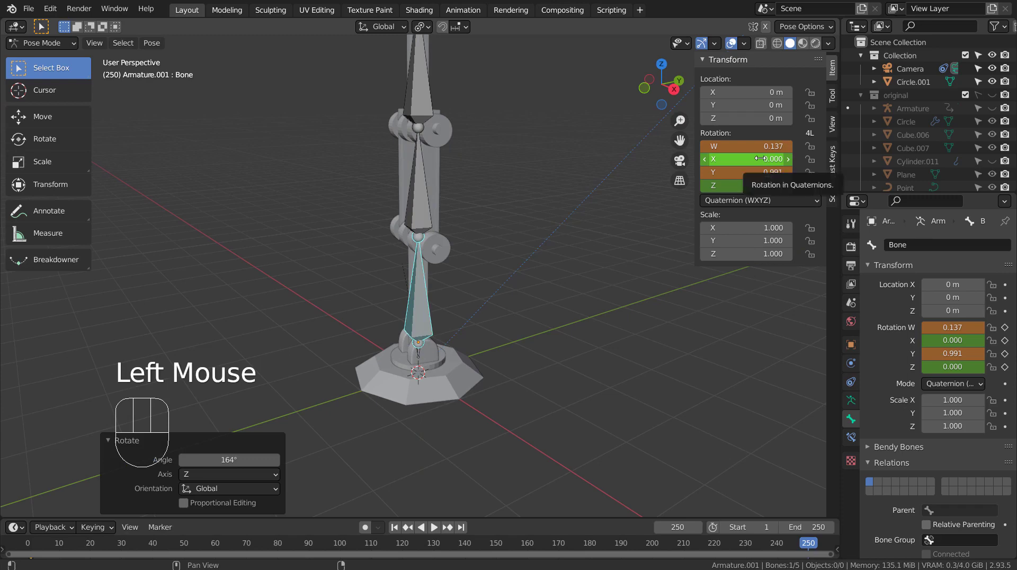
key(i)
- Play the animation from frame 1 to review the lower bone's rotation, and stop playback
click(392, 527)
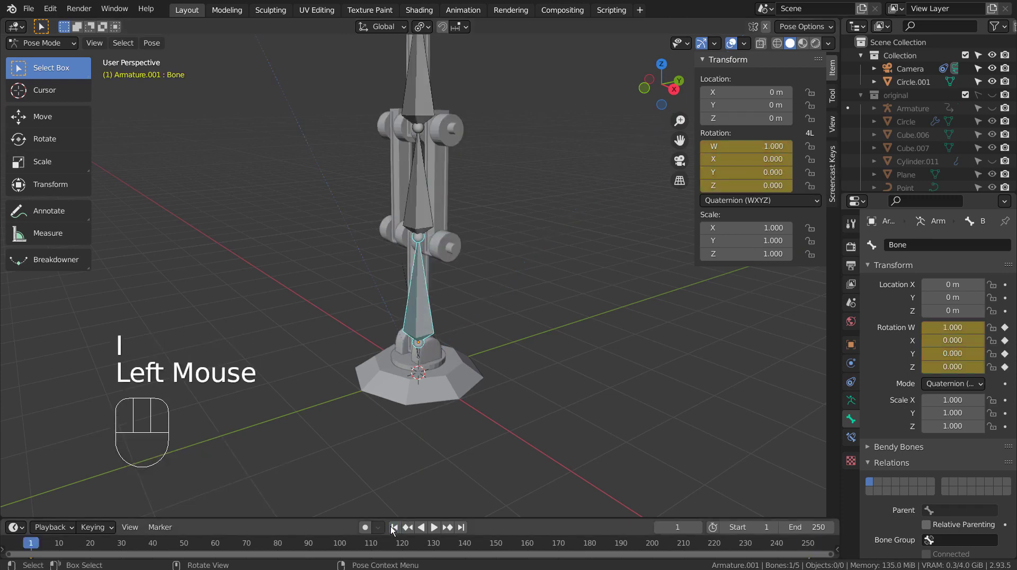
click(434, 527)
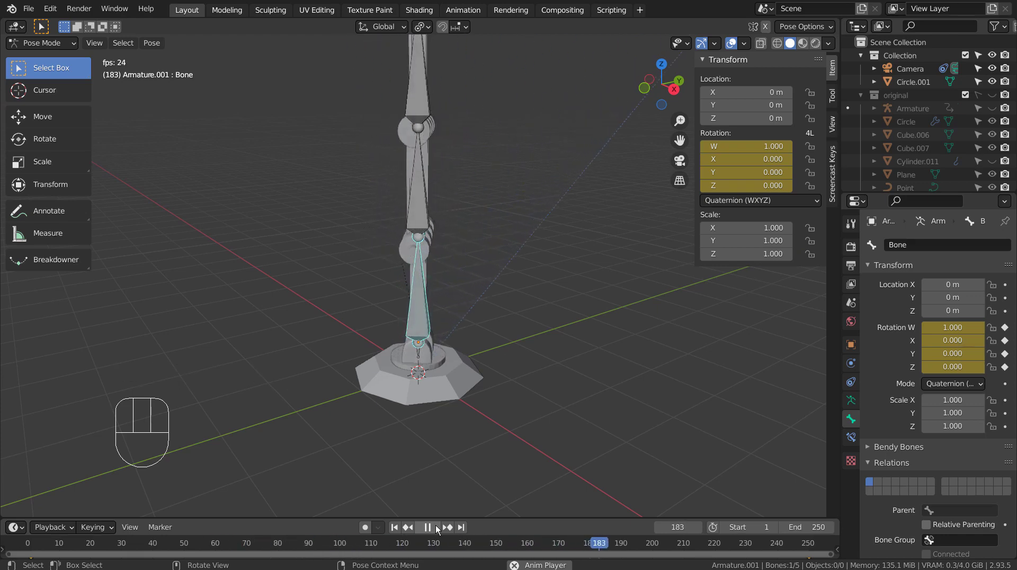
click(435, 526)
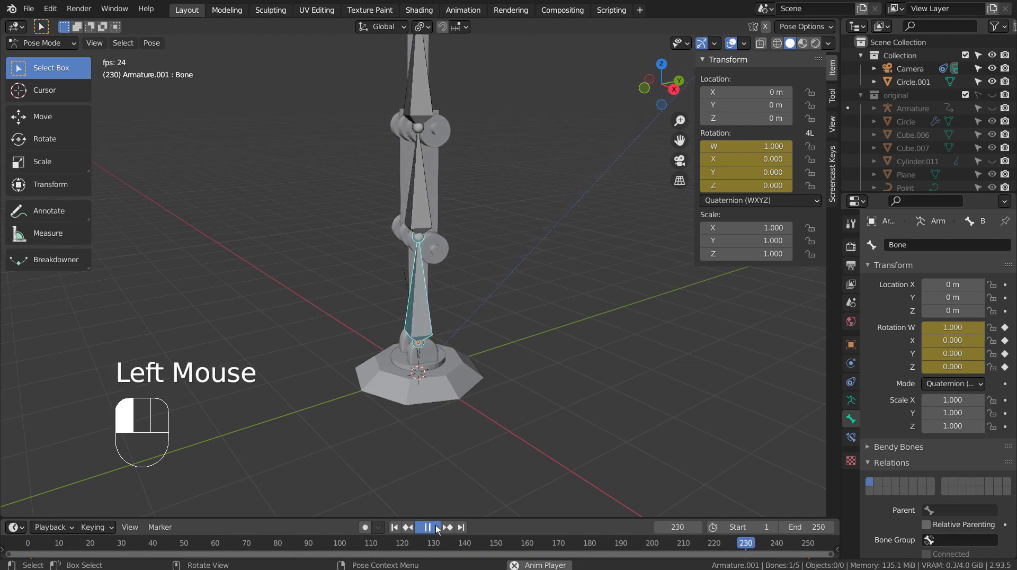
- Return to frame 1 and insert a rotation keyframe for Bone.001, the bone directly above the large lower bone
click(400, 528)
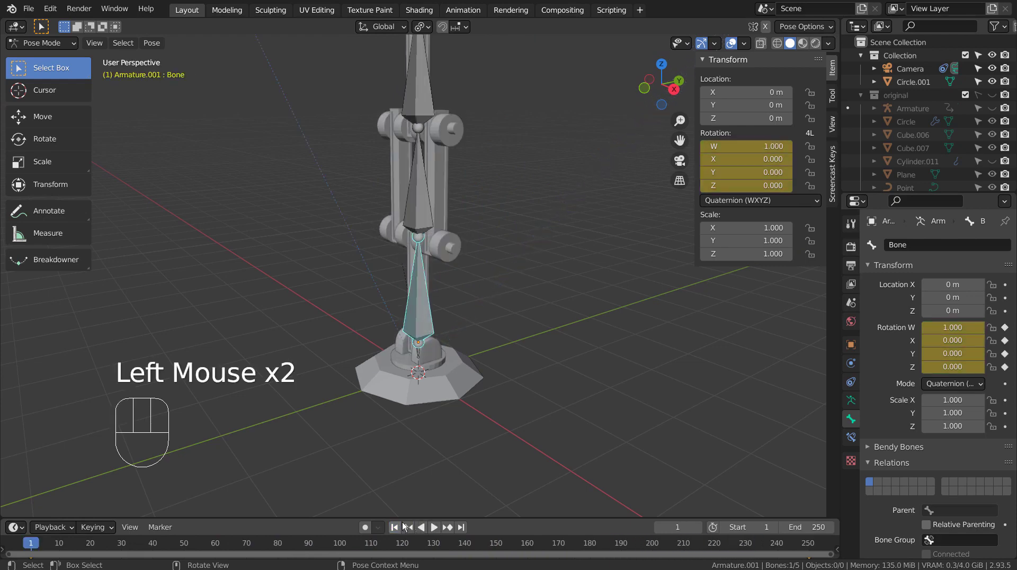
click(417, 214)
key(KP_3)
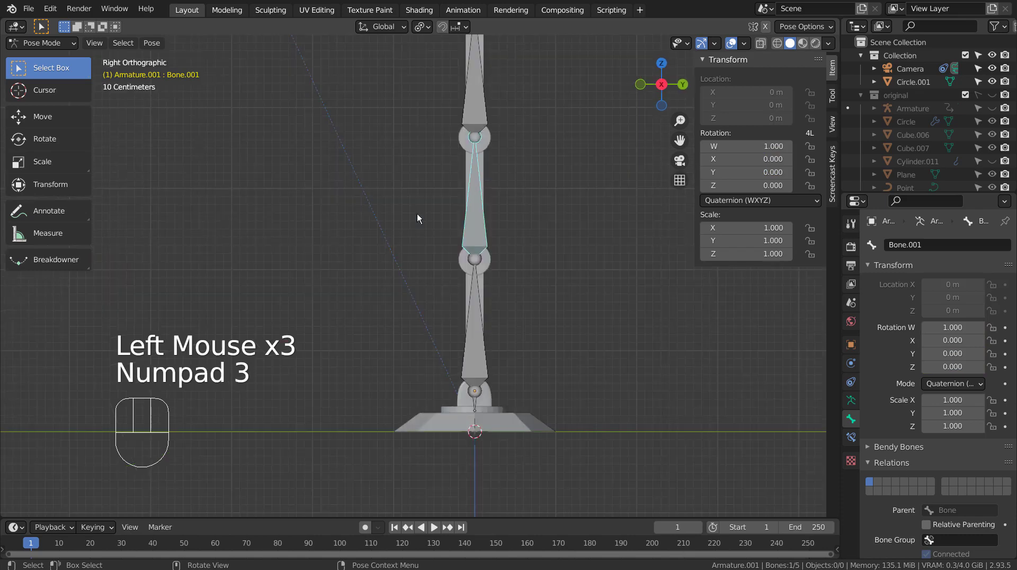
key(i)
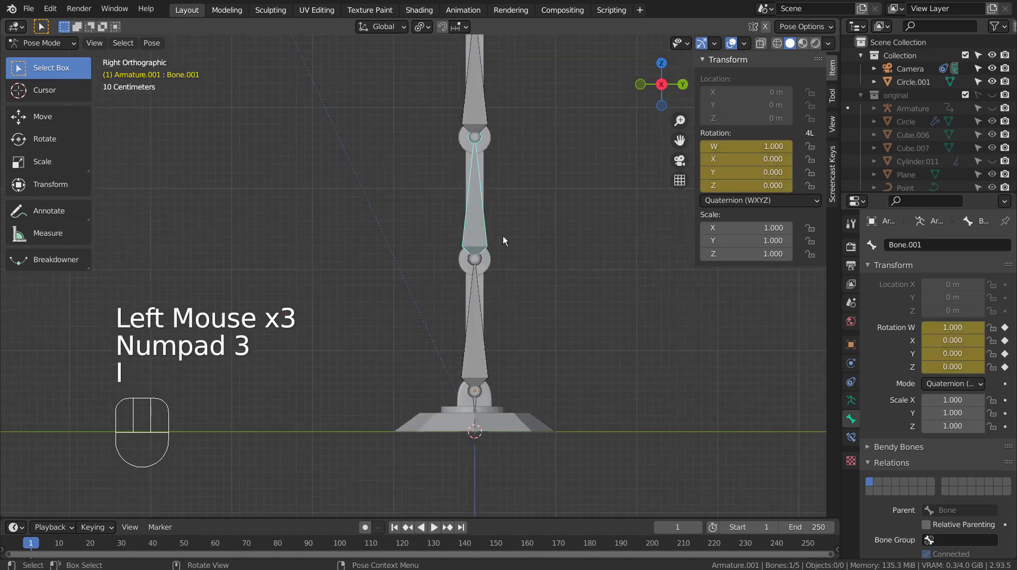
- At frame 250, set Bone.001's quaternion X rotation to 0.72 and insert a rotation keyframe, working in the right view
click(804, 542)
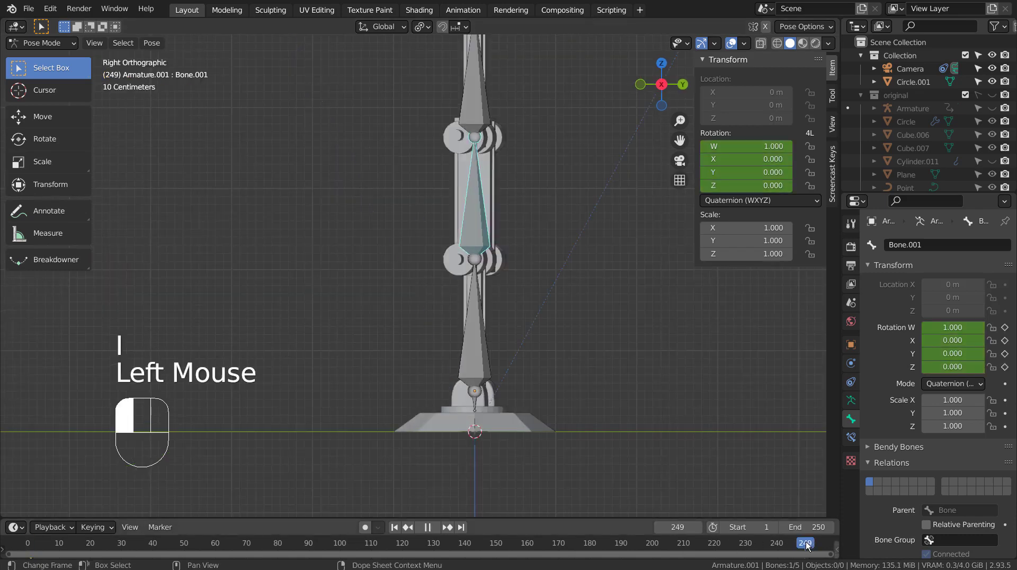
click(806, 544)
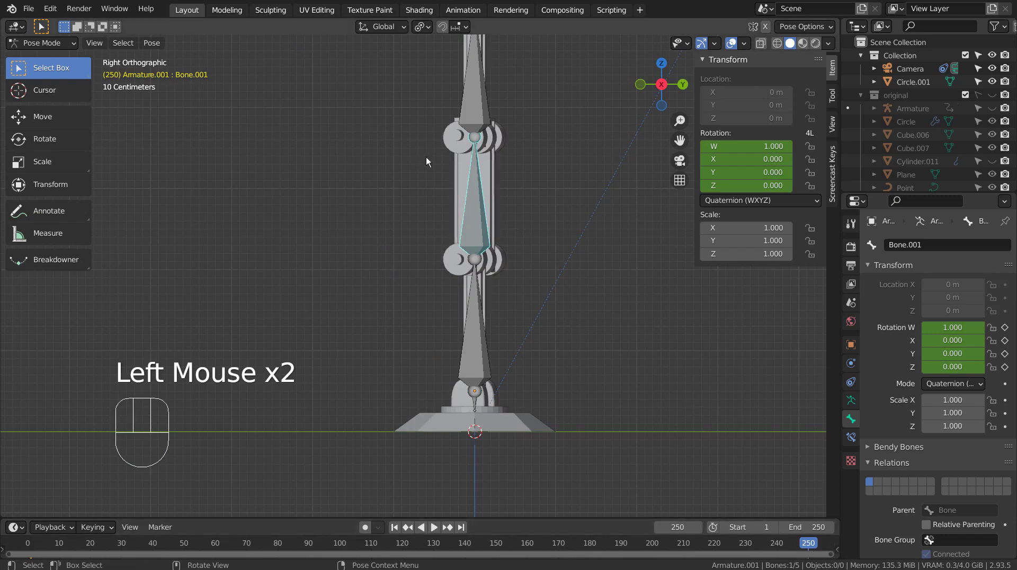
key(KP_1)
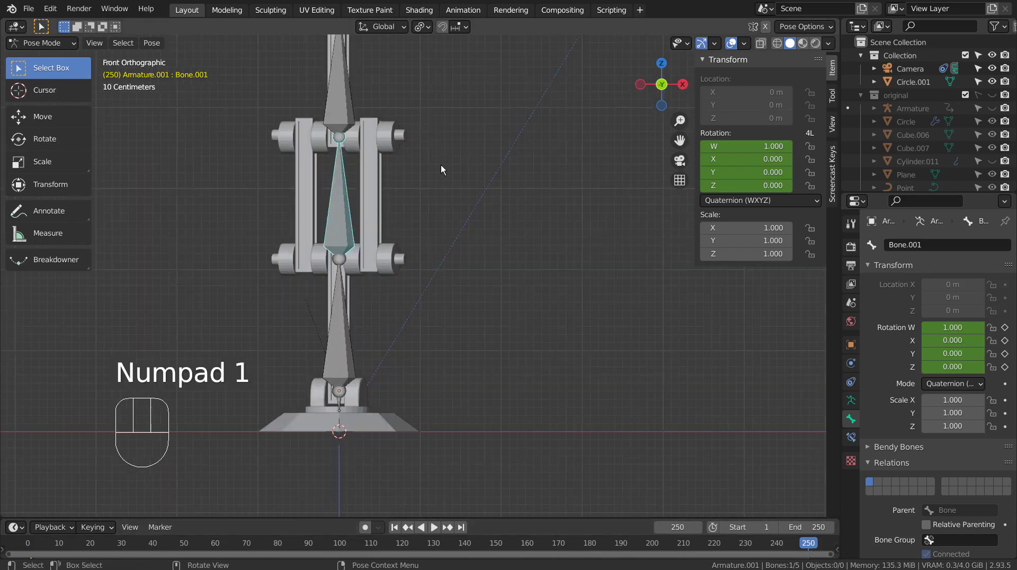
key(KP_3)
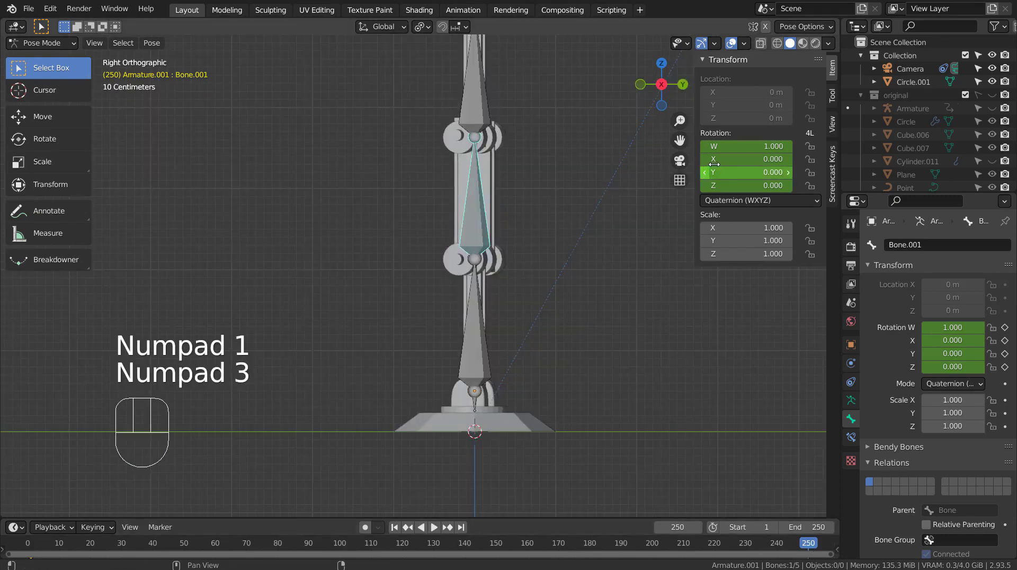
mouse_move(747, 159)
mouse_down()
mouse_move(704, 159)
mouse_move(752, 159)
mouse_up()
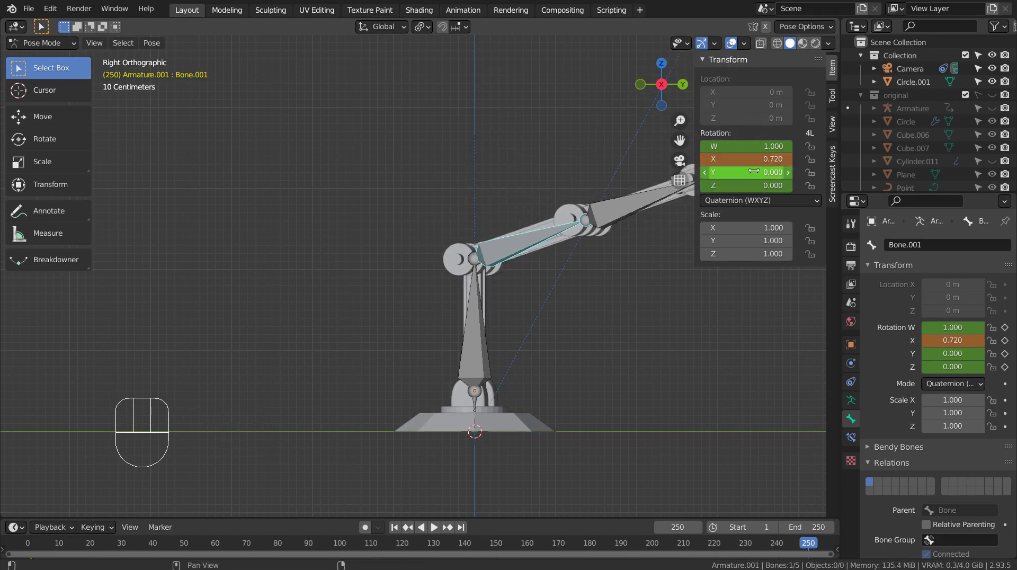
key(i)
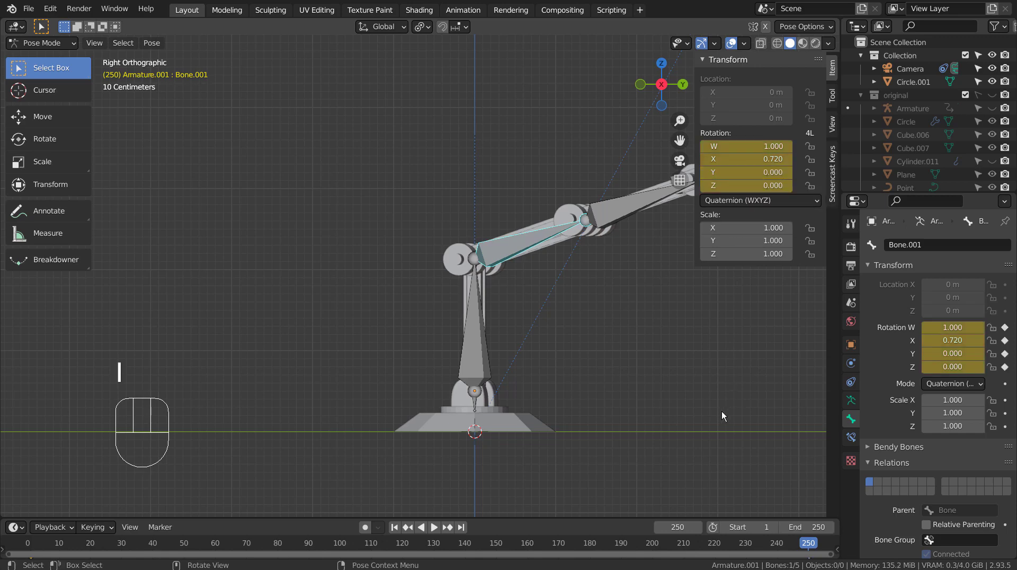
- Return to frame 1 and insert a rotation keyframe for Bone.002, the next bone up the arm
click(394, 527)
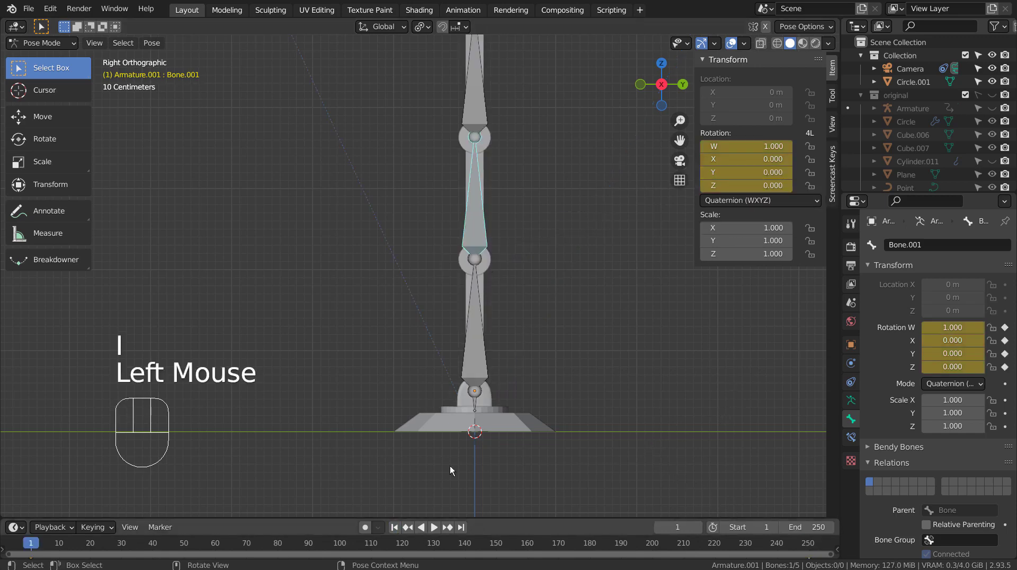
click(475, 98)
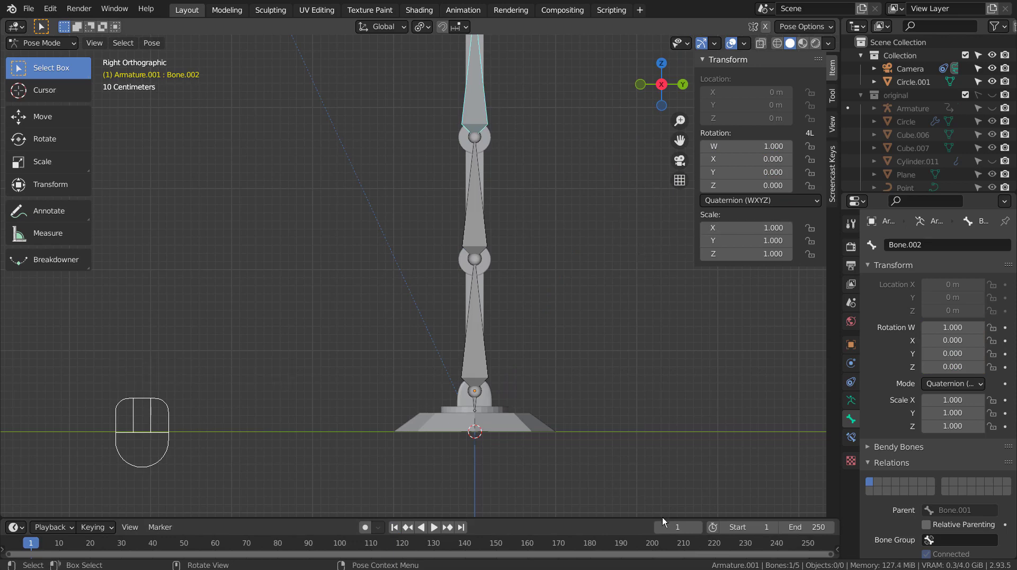
key(i)
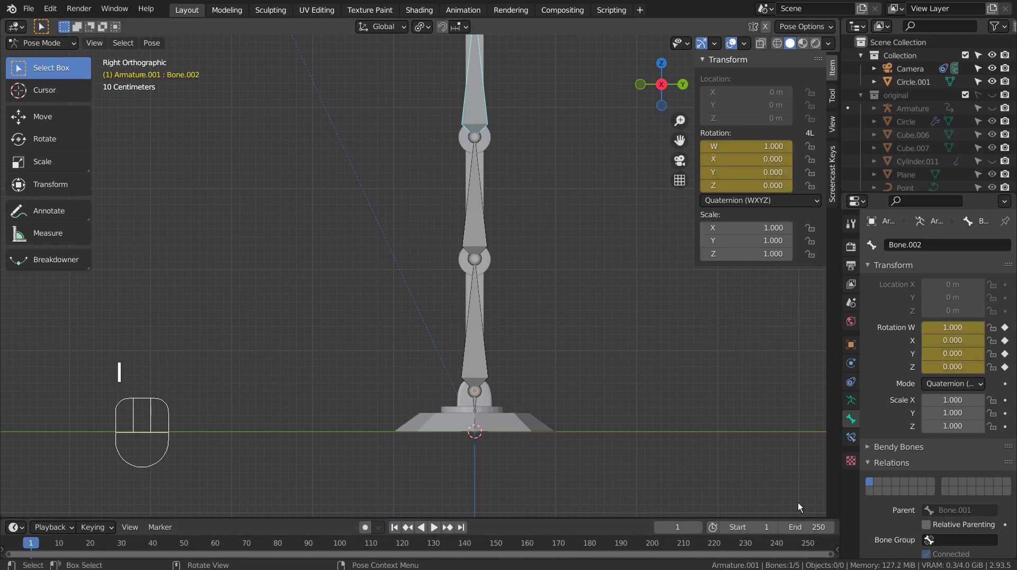
- At frame 250, set Bone.002's quaternion X rotation to 0.64 and insert a rotation keyframe
click(806, 546)
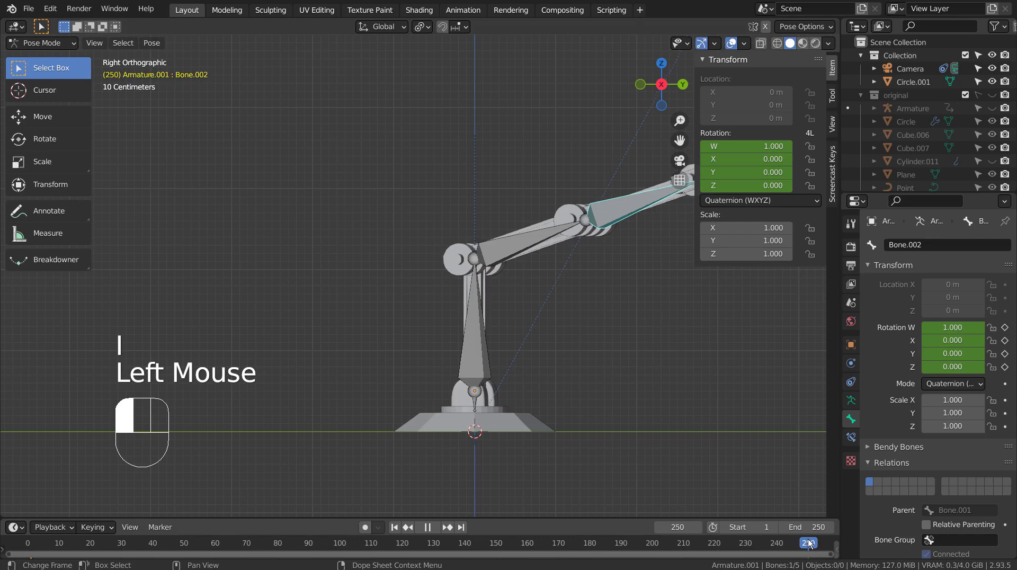
drag(808, 542, 809, 543)
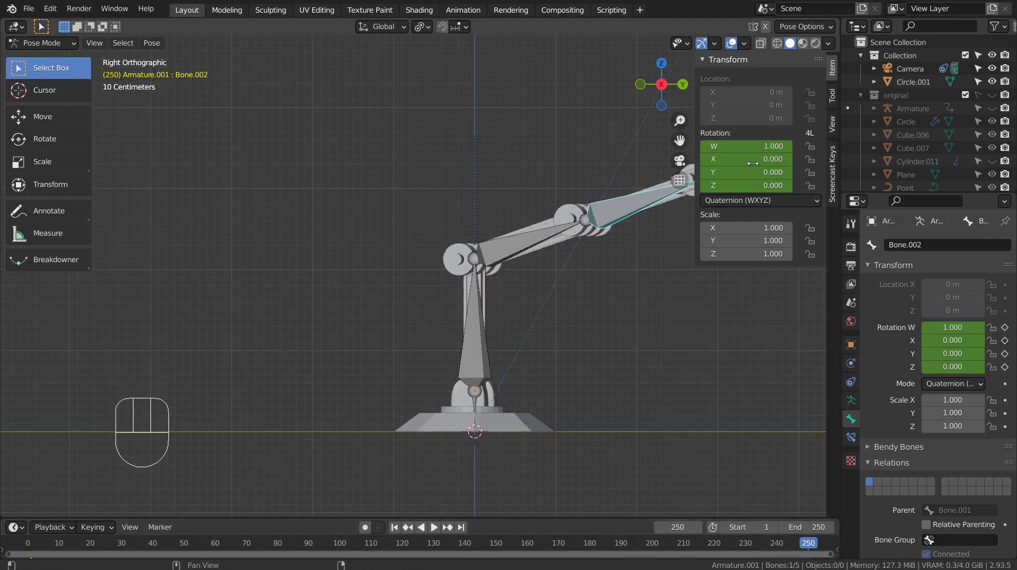
mouse_move(745, 160)
shift+mouse_down()
mouse_move(810, 160)
mouse_move(745, 166)
shift+mouse_up()
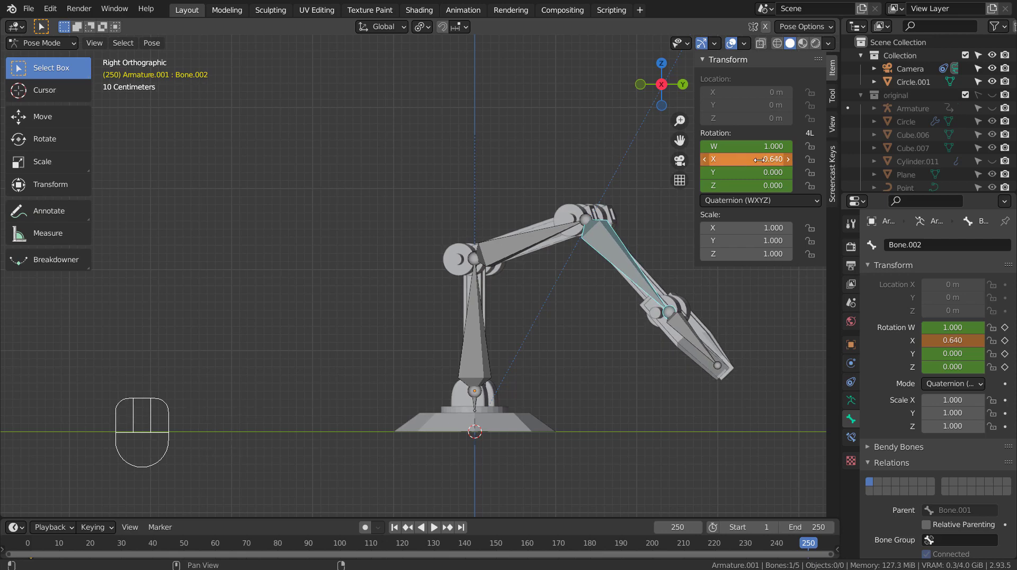
key(i)
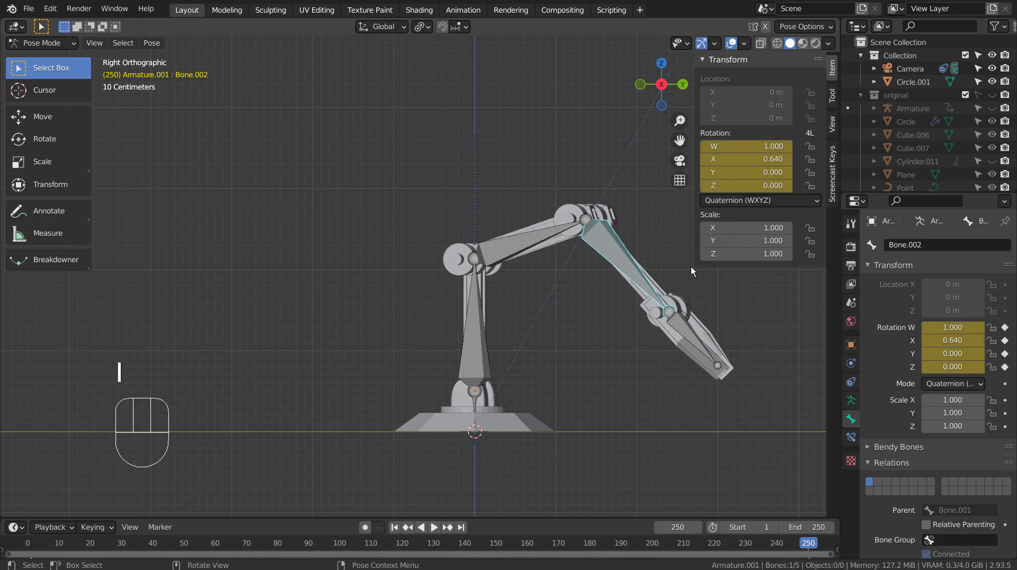
- Return to frame 1 and insert a rotation keyframe for Bone.003 at the tip of the arm
click(392, 527)
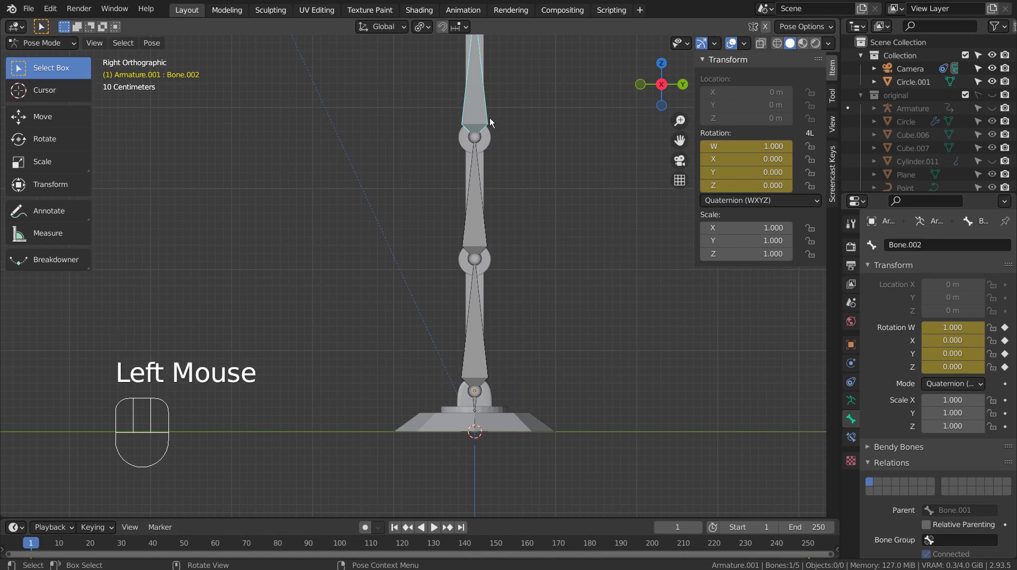
shift+middle_drag(504, 144, 470, 334)
click(433, 189)
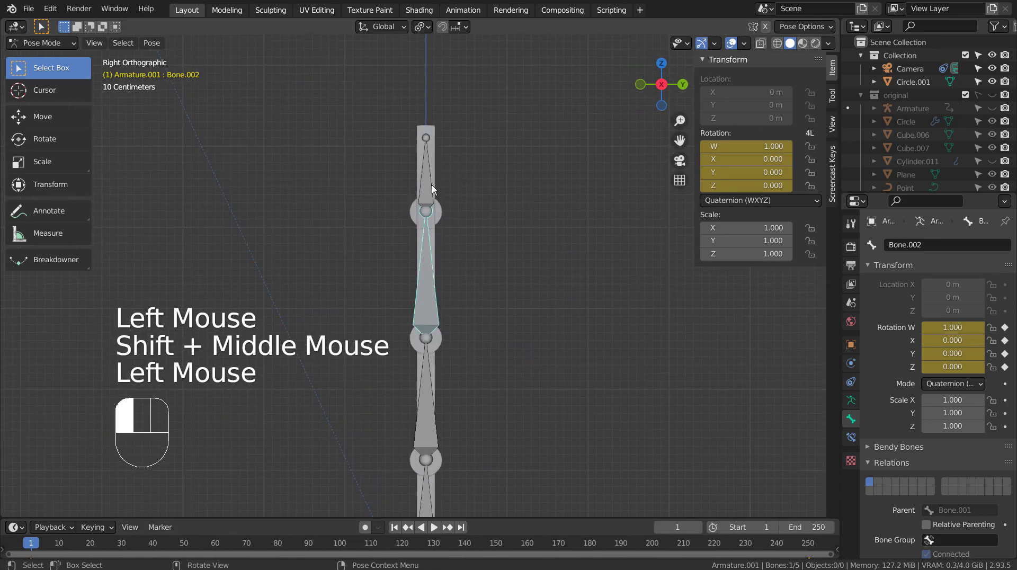
key(i)
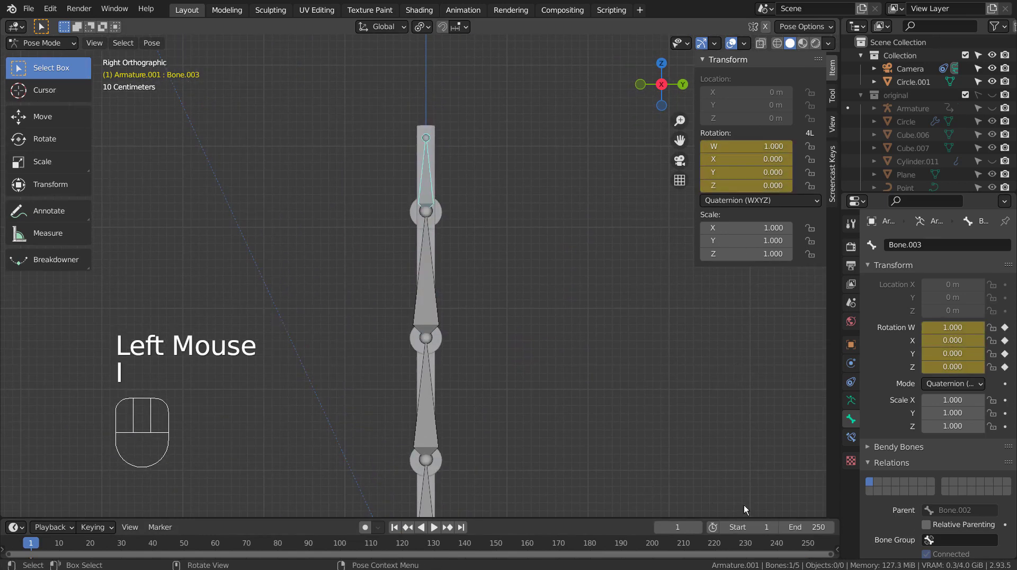
- At frame 250, set Bone.003's quaternion X rotation to 0.39, insert a rotation keyframe, and deselect the bone
click(807, 543)
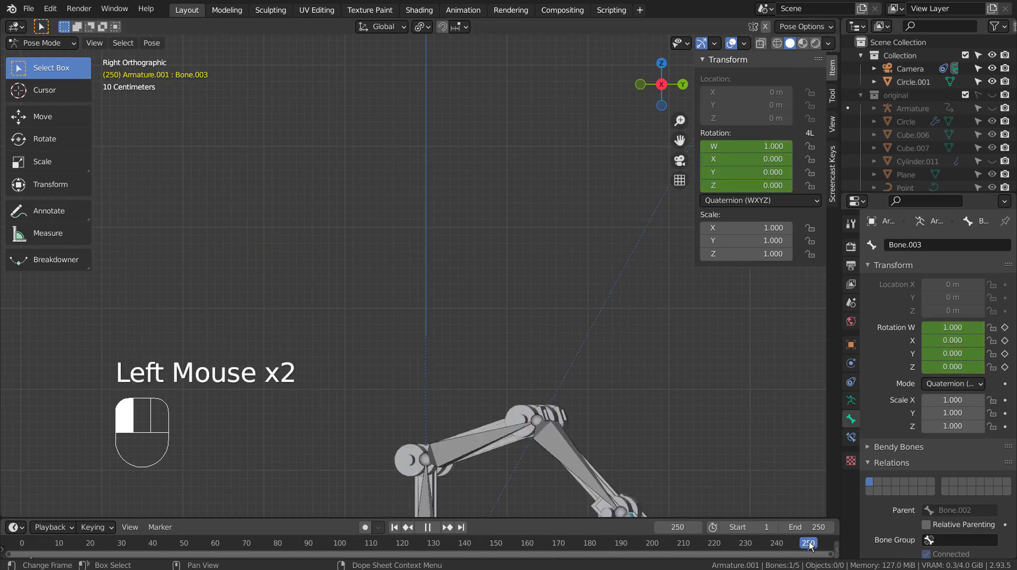
shift+middle_drag(690, 443, 579, 235)
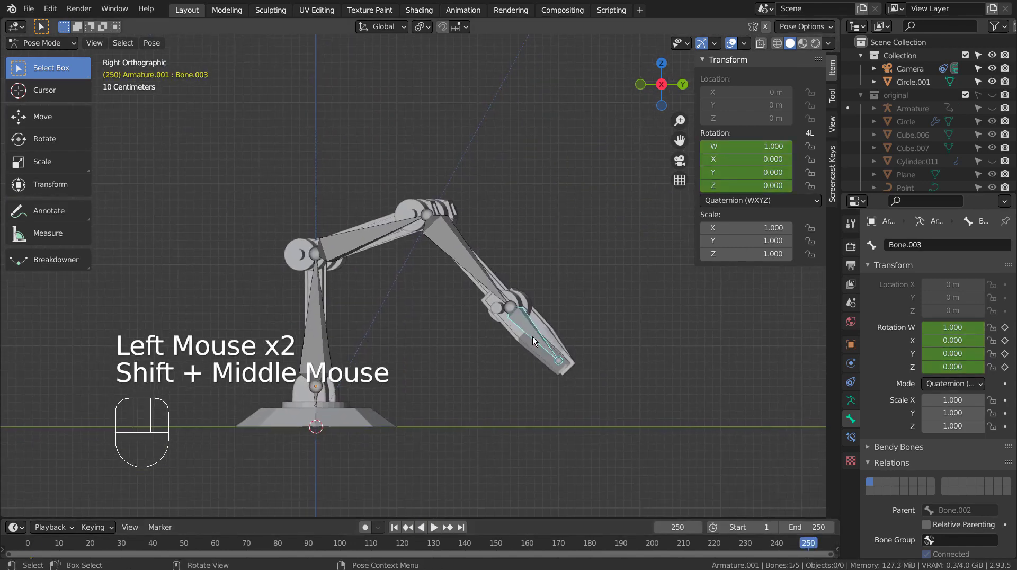
shift+drag(744, 159, 801, 159)
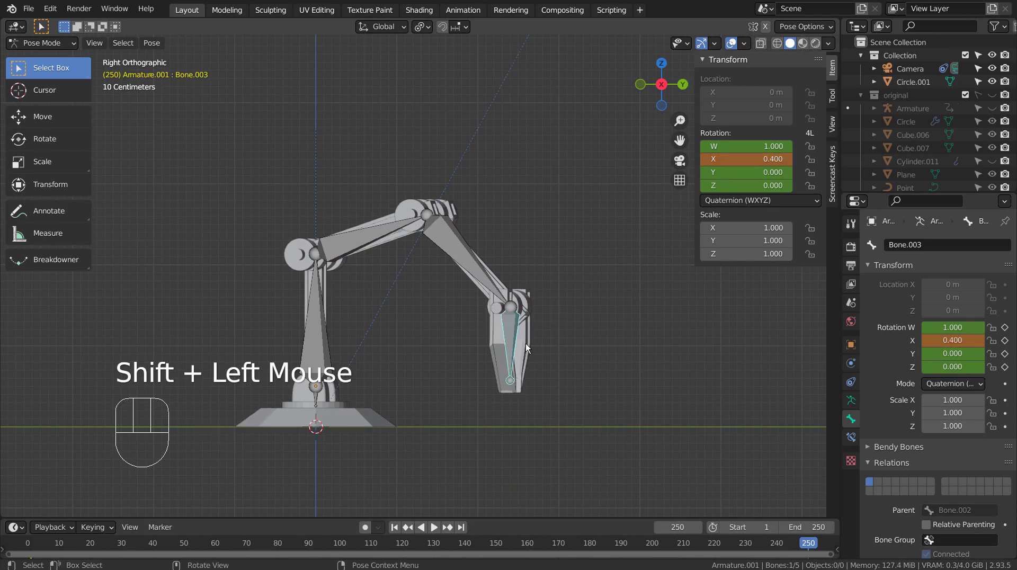
mouse_move(525, 343)
middle_down()
mouse_move(554, 339)
mouse_move(537, 343)
middle_up()
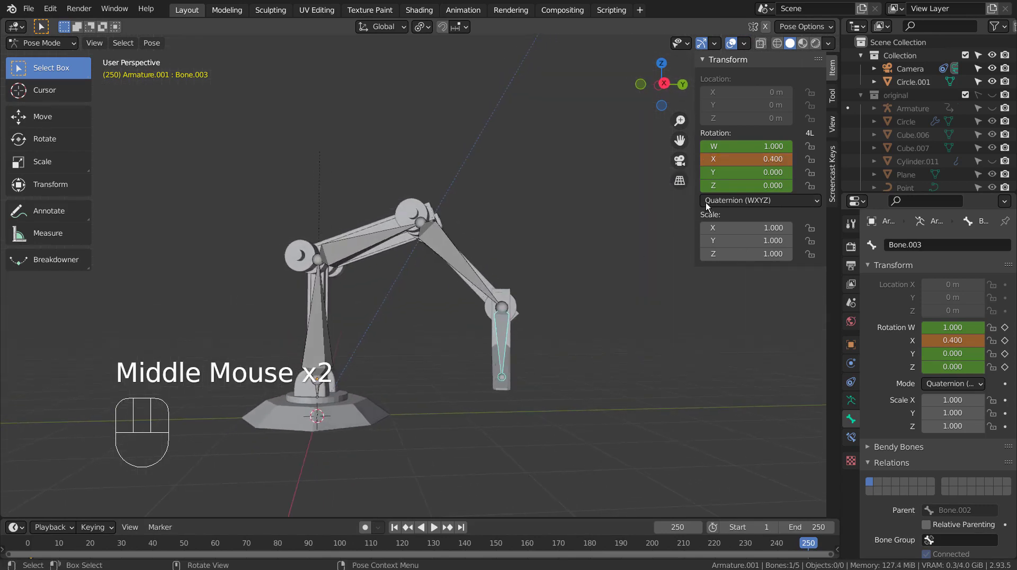
shift+click(737, 163)
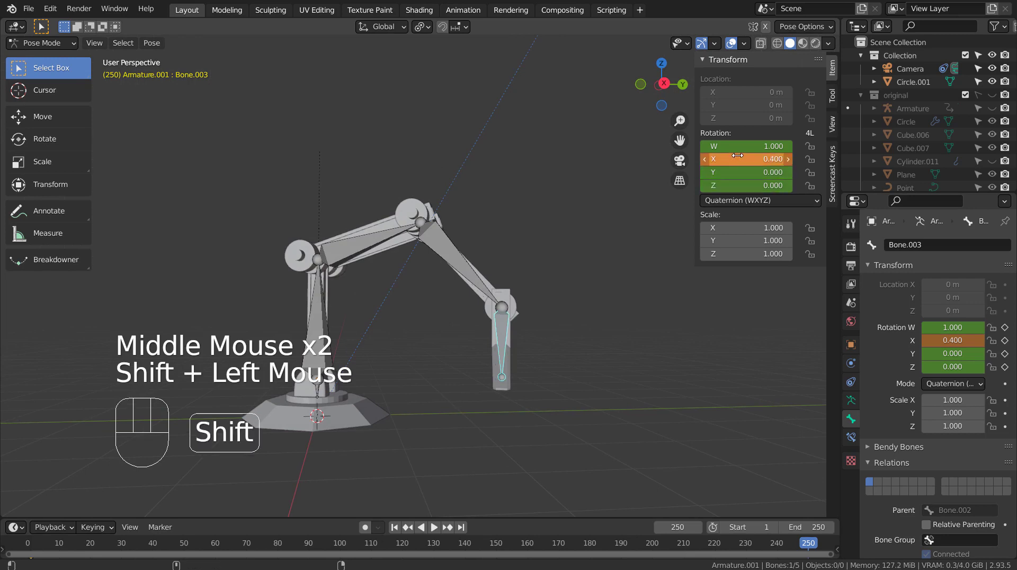
shift+click(736, 155)
shift+drag(738, 159, 733, 159)
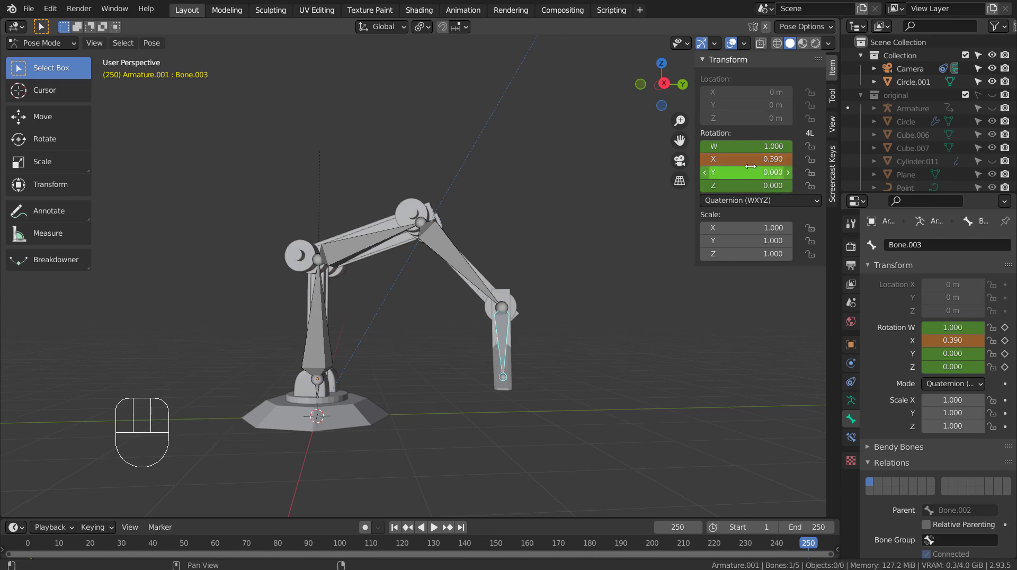
key(i)
click(662, 354)
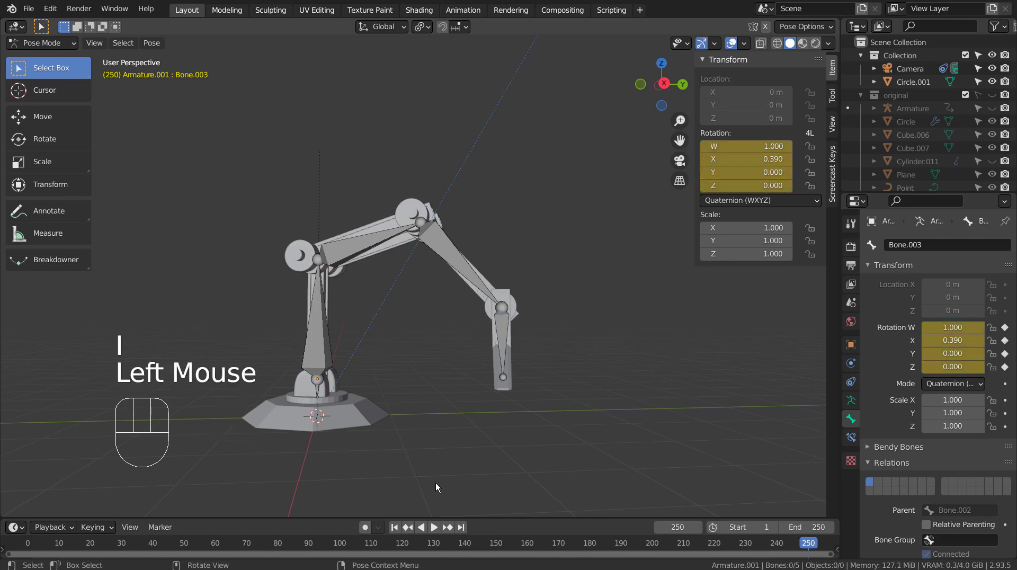
- Play the full arm animation from frame 1 and examine the motion from several angles
click(398, 528)
click(435, 527)
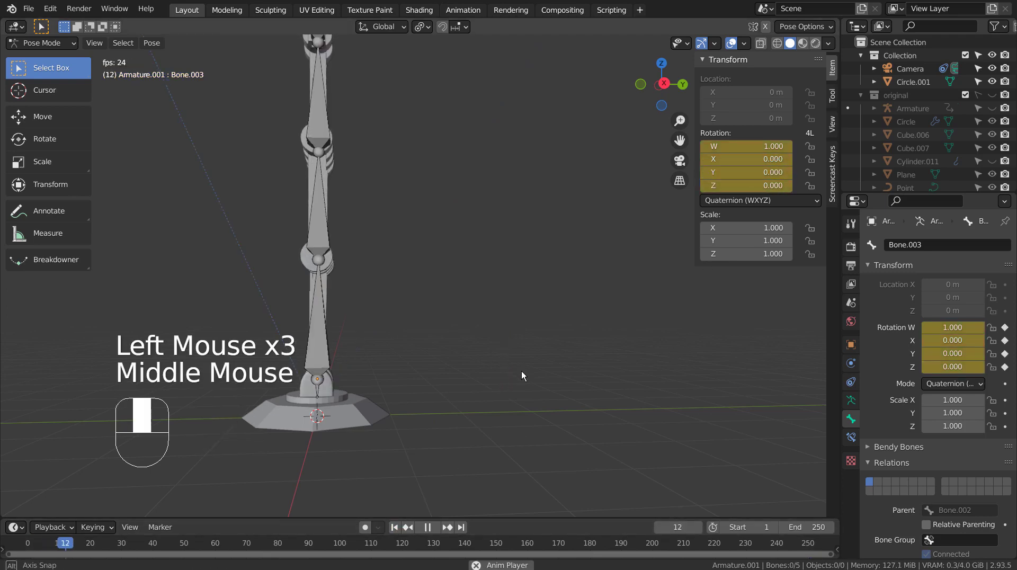
middle_drag(522, 371, 513, 395)
scroll(516, 382, down, 3)
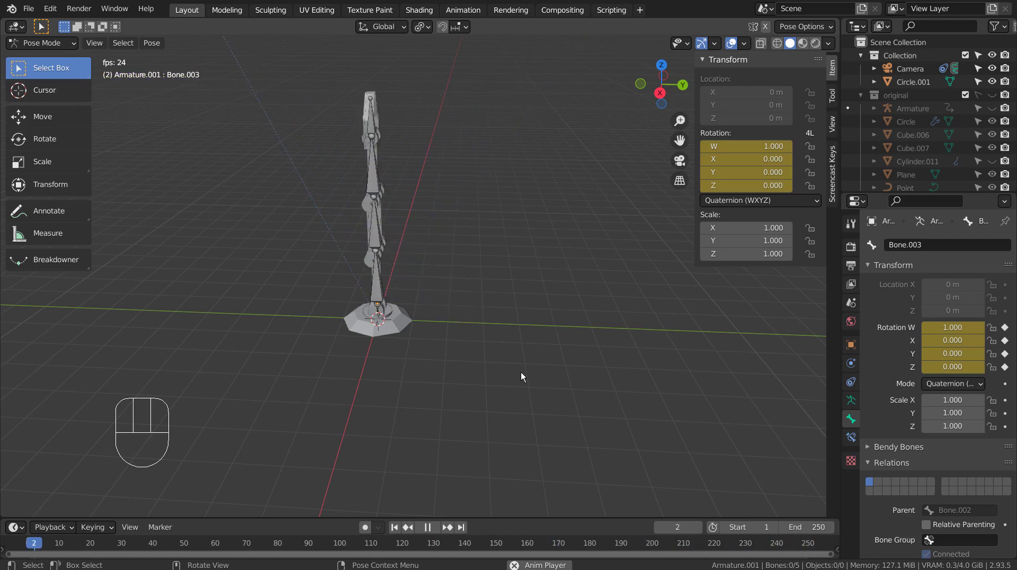
middle_drag(520, 371, 445, 376)
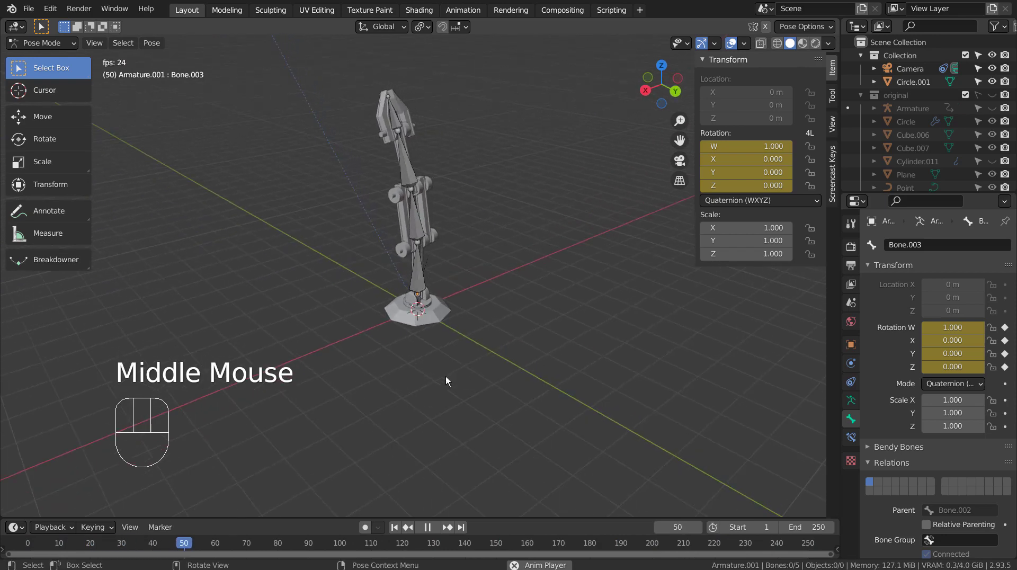